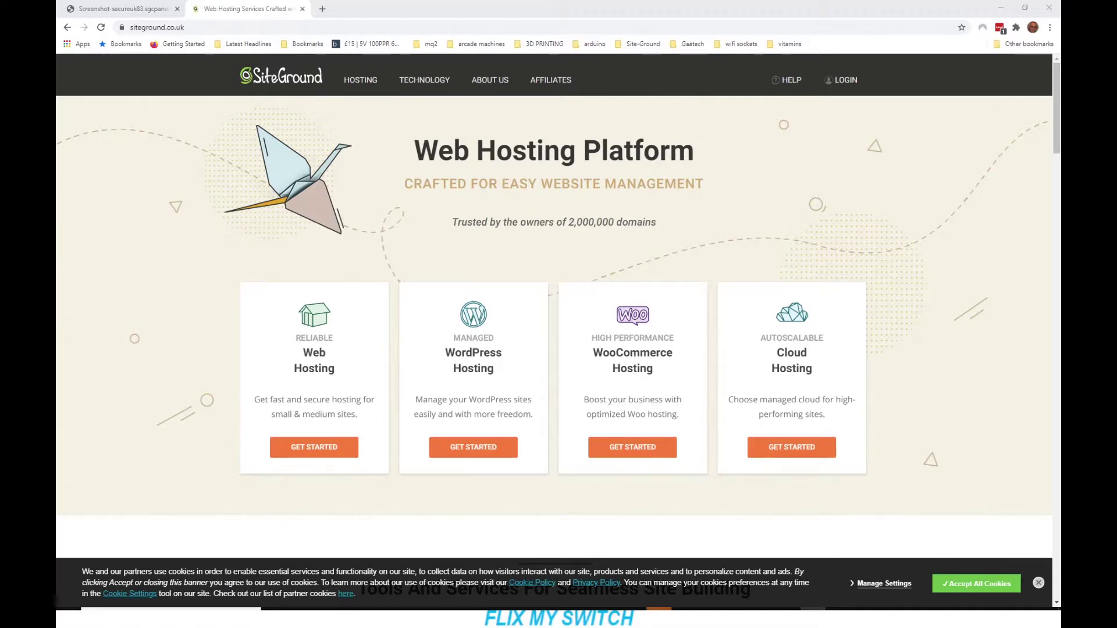
Step: Switch to Outlook and open the Import and Export Wizard
click(1001, 8)
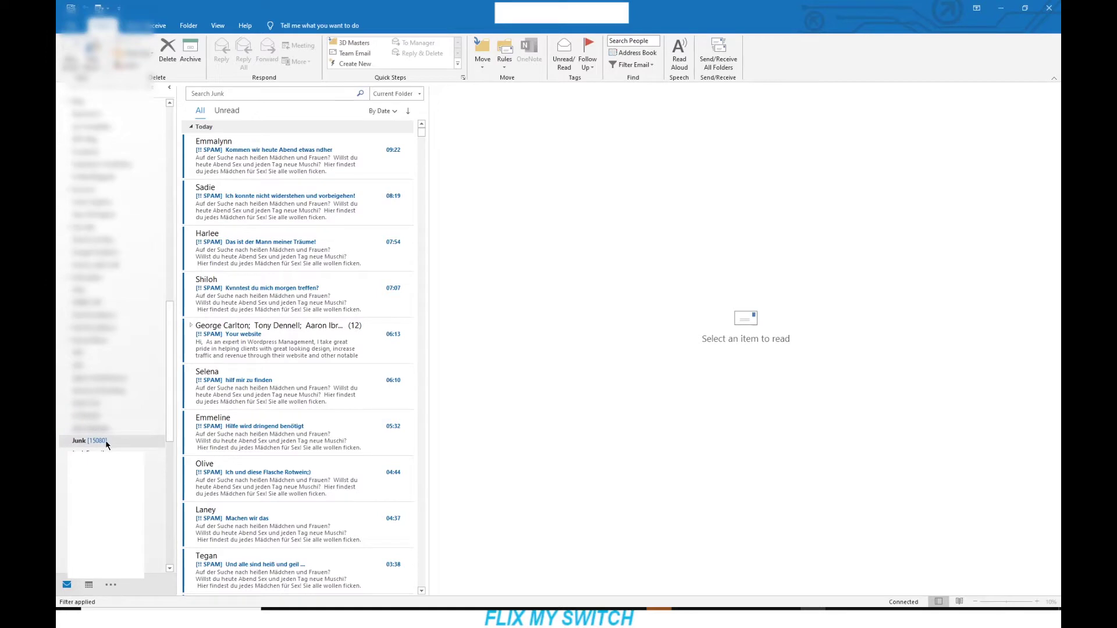
click(72, 25)
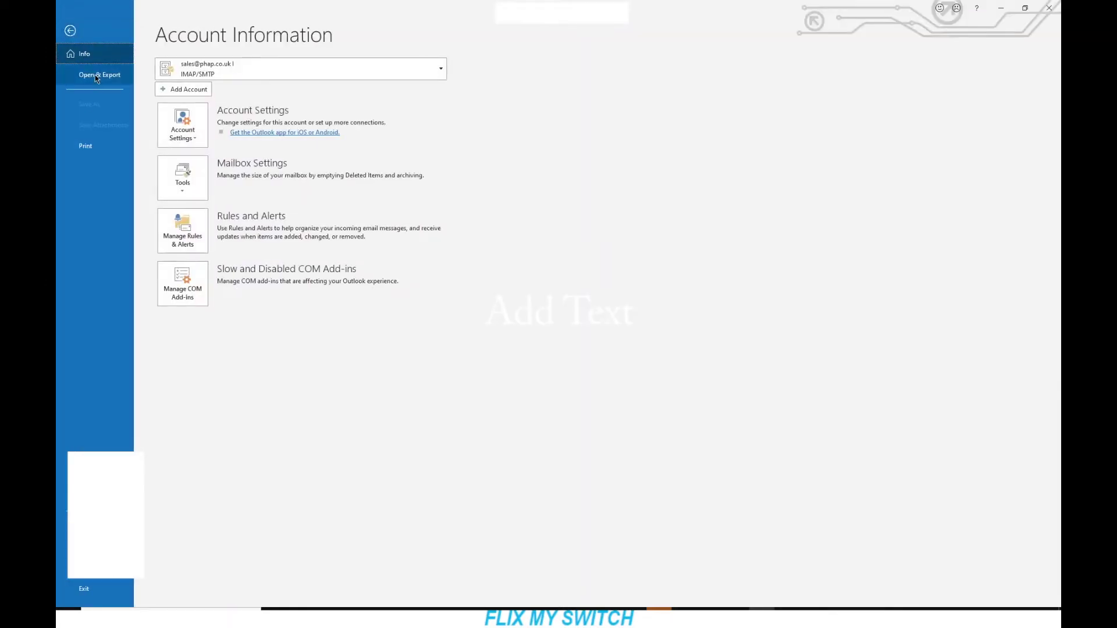
click(97, 78)
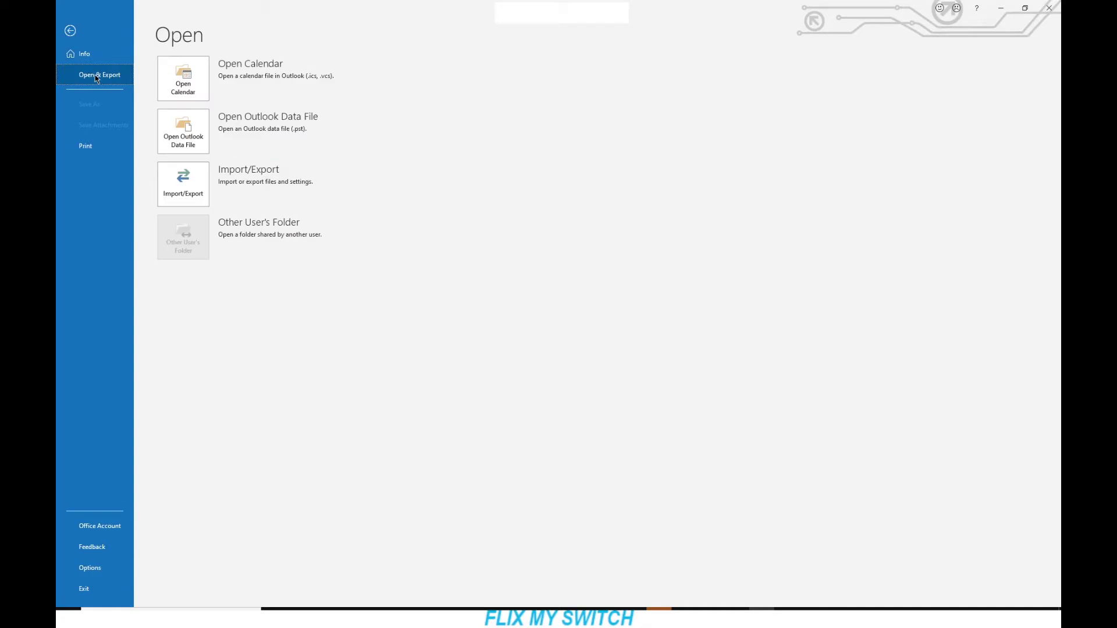
click(181, 185)
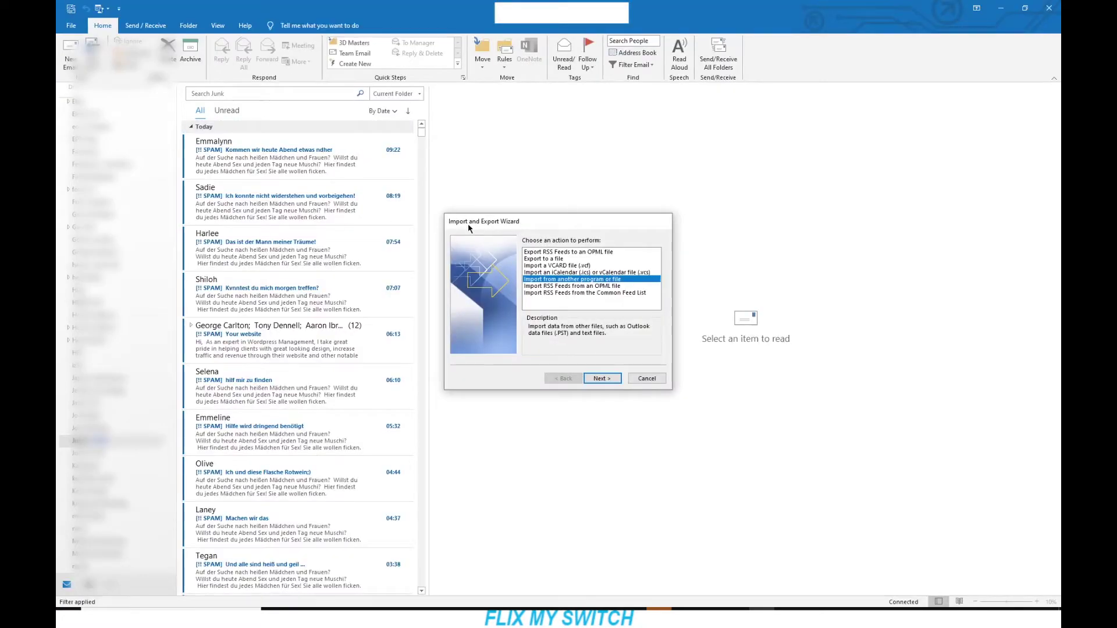
Step: Choose to export to a file of type Comma Separated Values
click(543, 260)
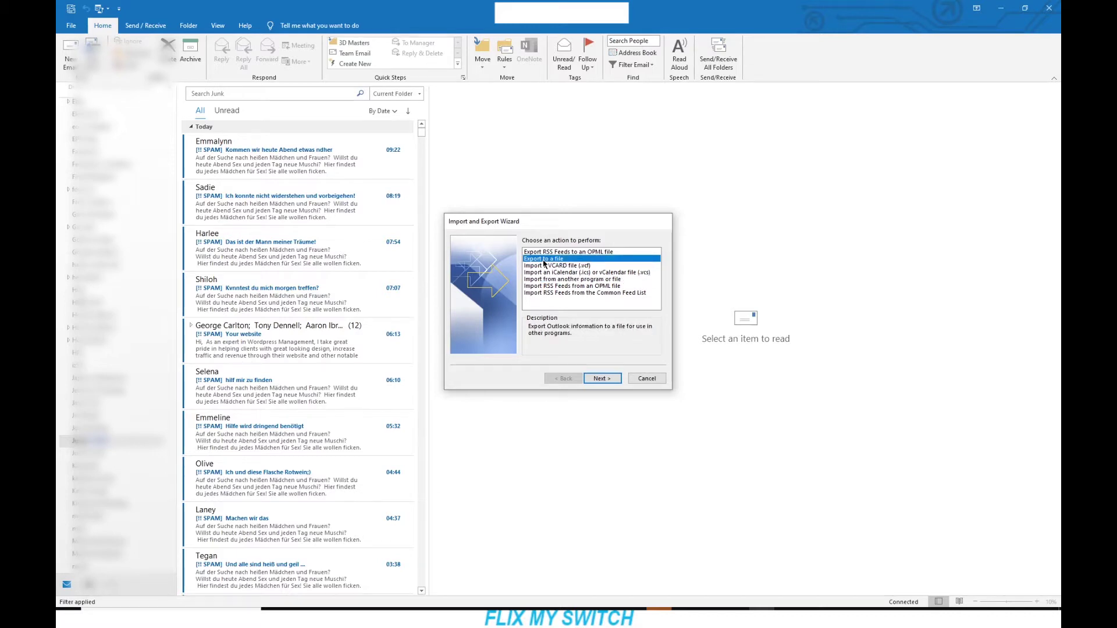
click(601, 379)
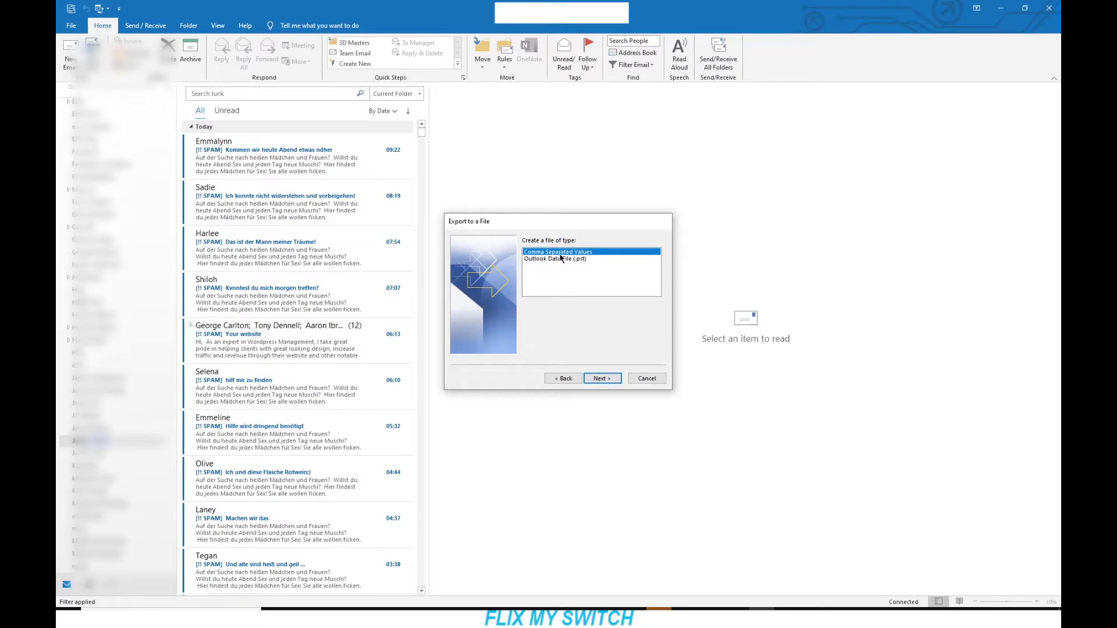
click(601, 379)
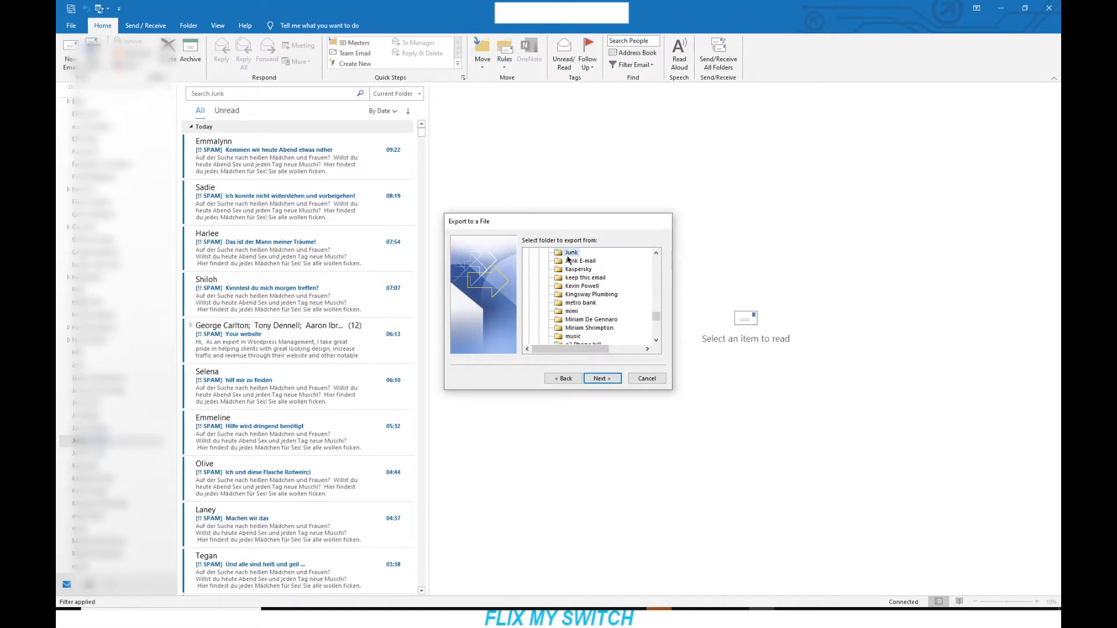
Step: Select the Junk folder for export and save it as "email junk mail test.csv", replacing the existing file
click(603, 378)
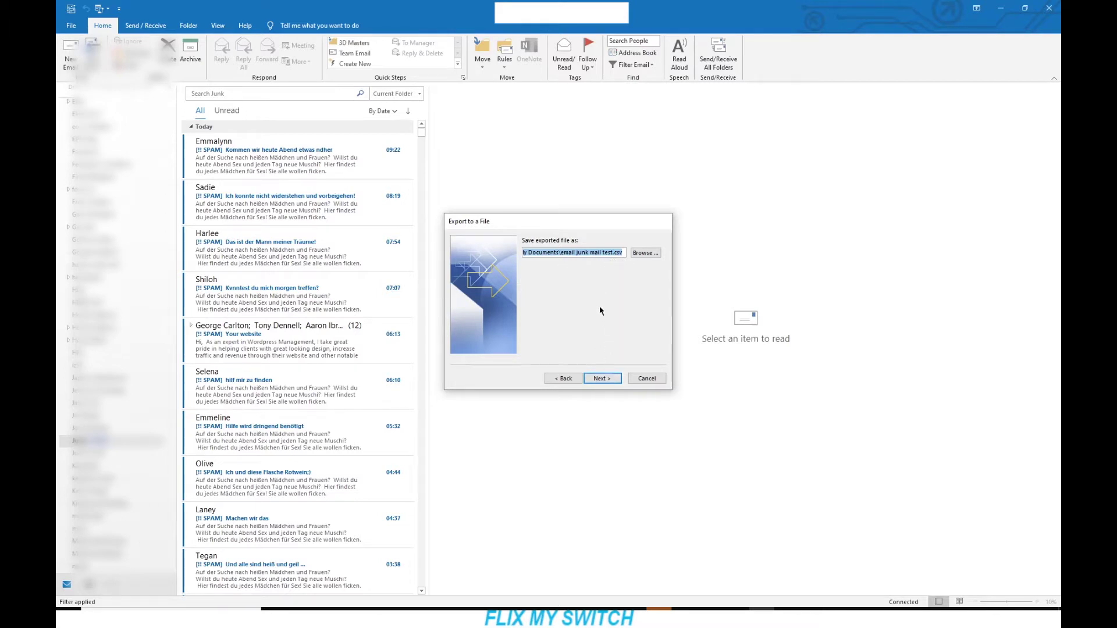
click(603, 379)
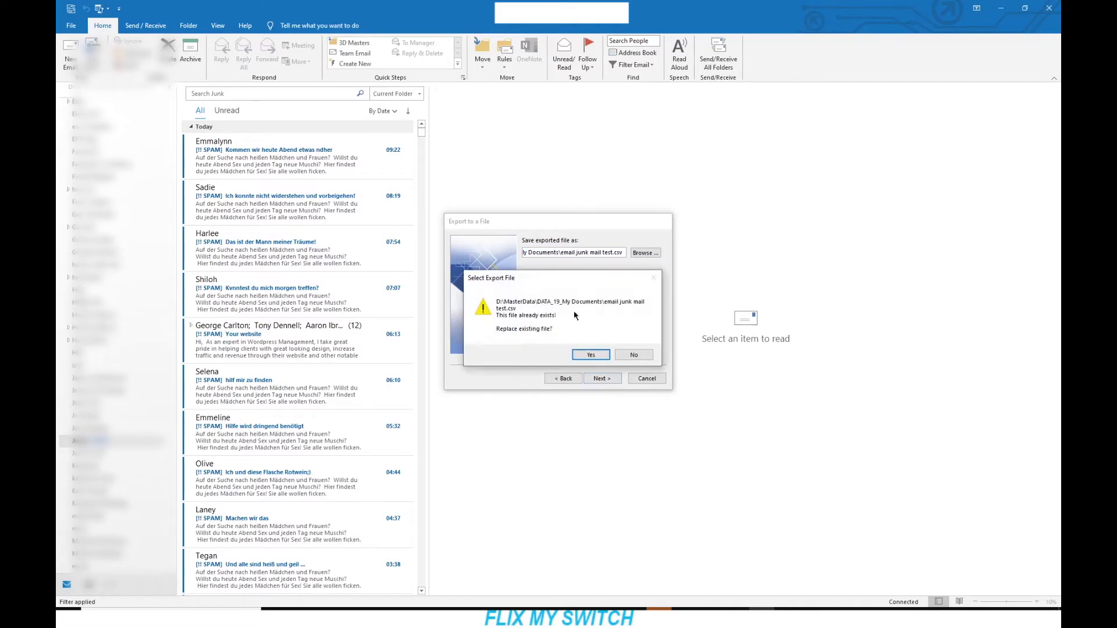
click(587, 356)
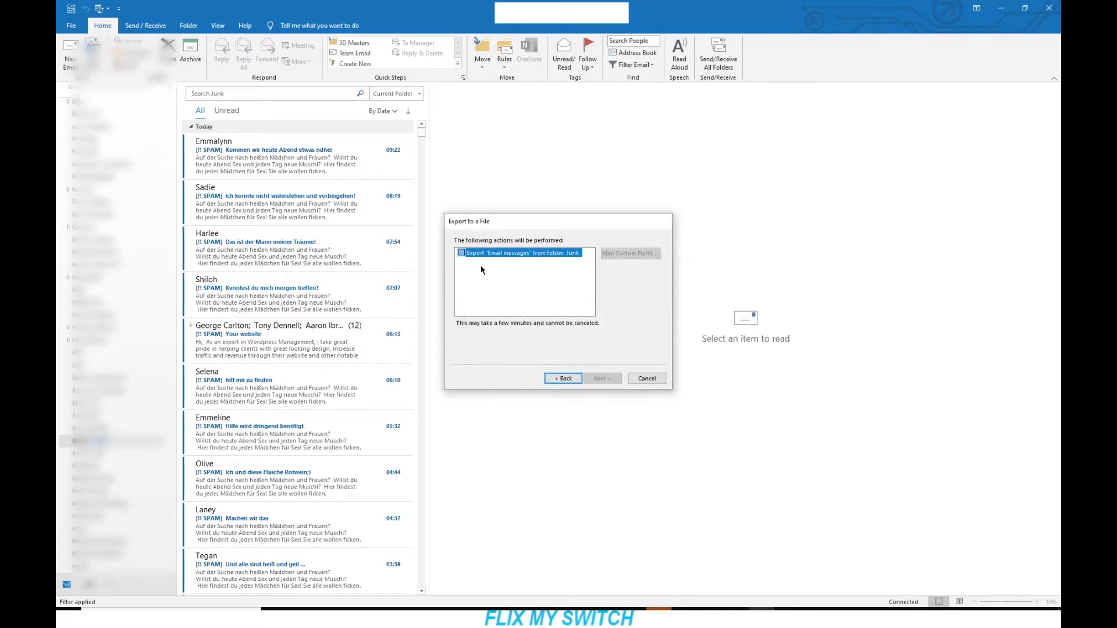
Step: Enable the Junk email messages export, clear the field map, map only From: (Address), and run the export
click(462, 253)
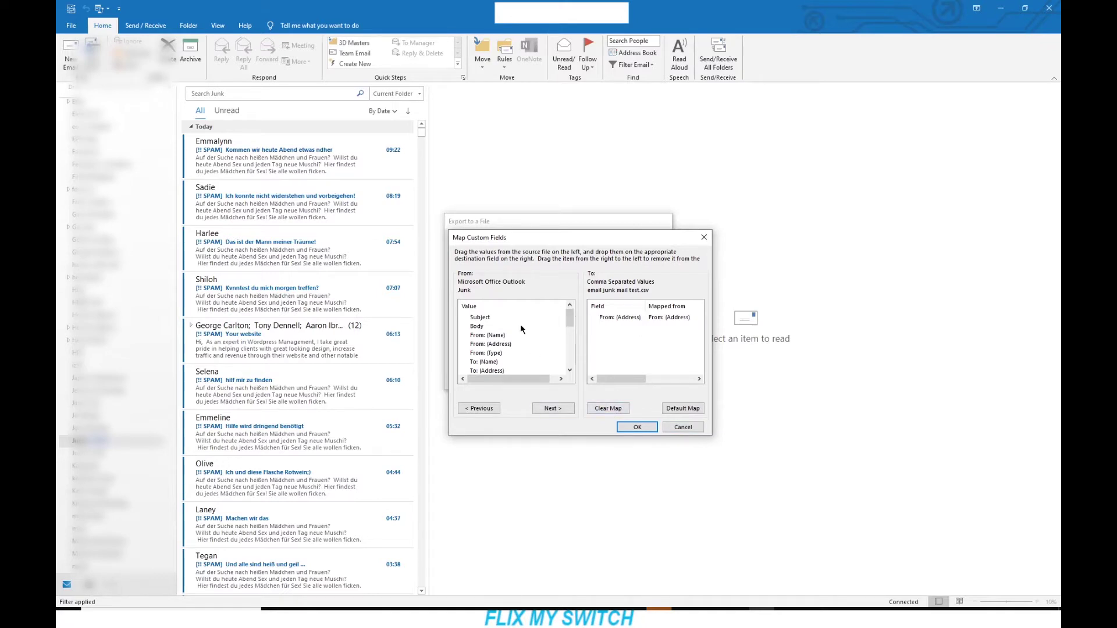
click(605, 410)
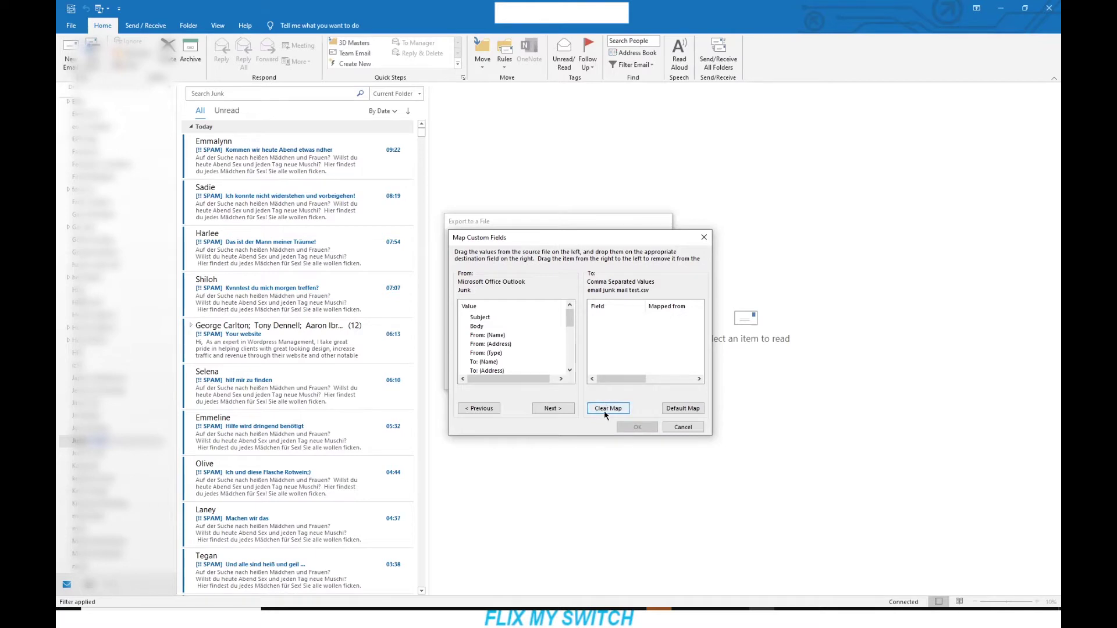
click(477, 345)
drag(490, 347, 615, 329)
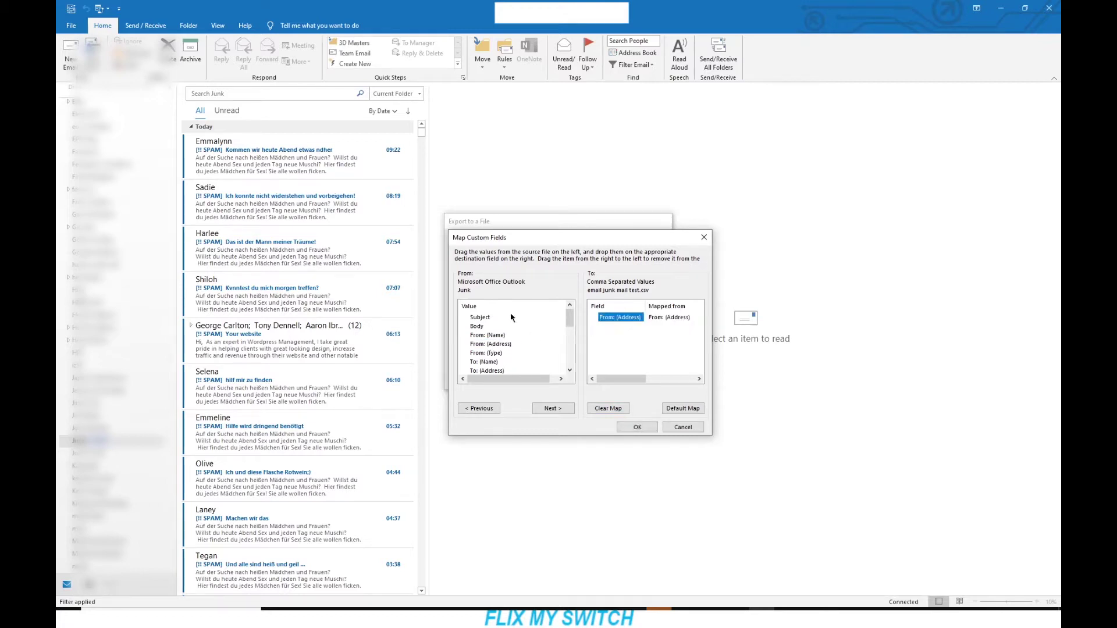
scroll(490, 343, down, 2)
scroll(490, 343, down, 3)
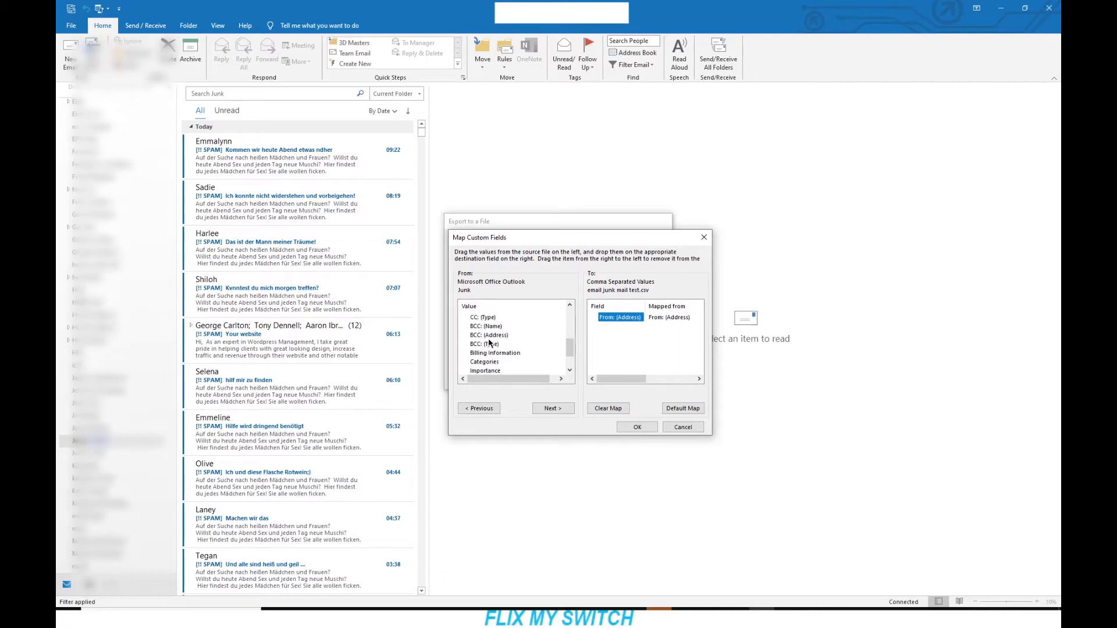
scroll(490, 343, up, 6)
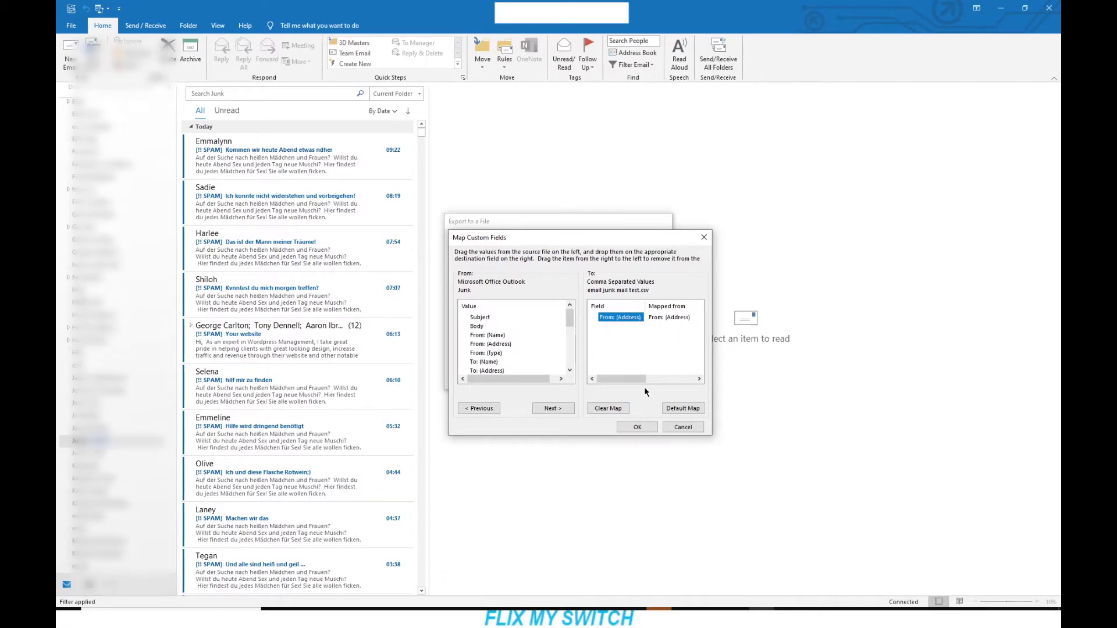
click(638, 427)
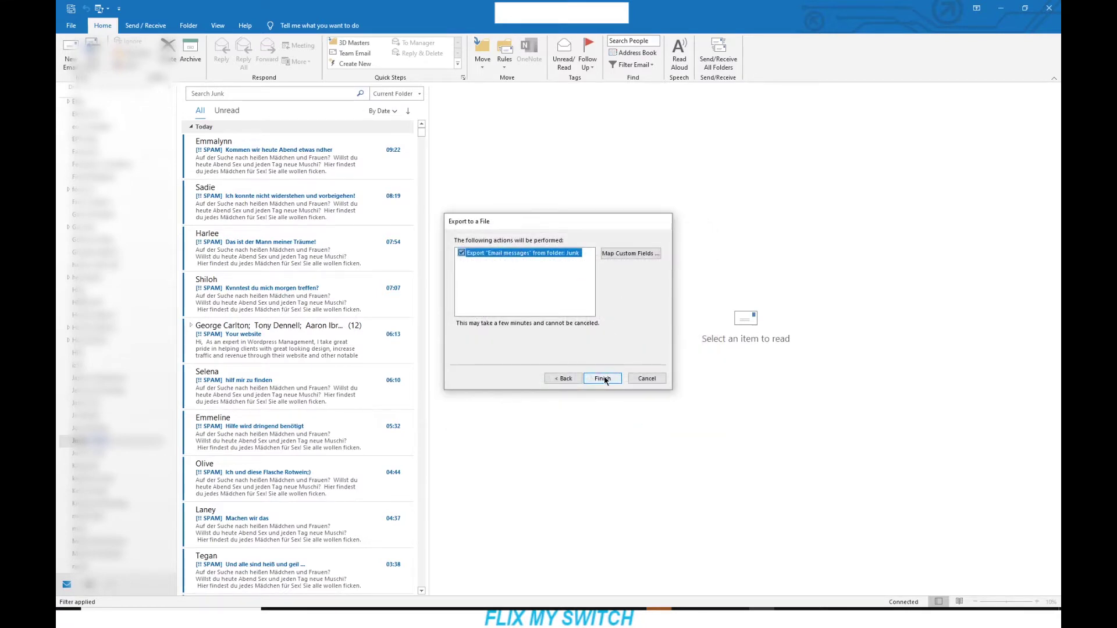
click(603, 378)
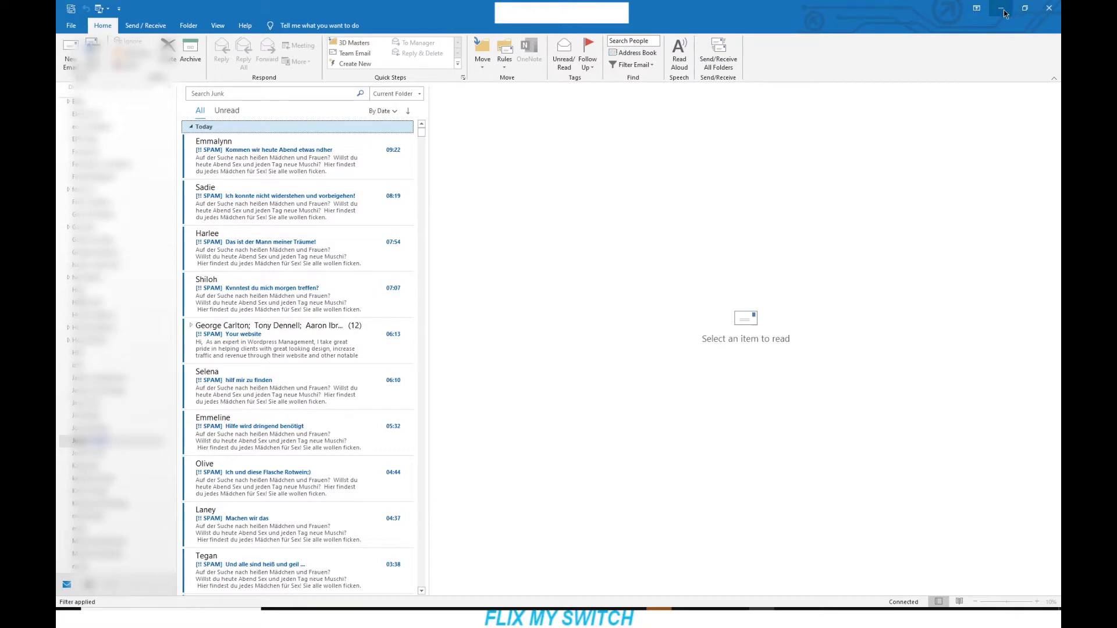
Step: Switch to the exported CSV in Excel and delete header row 1
click(737, 616)
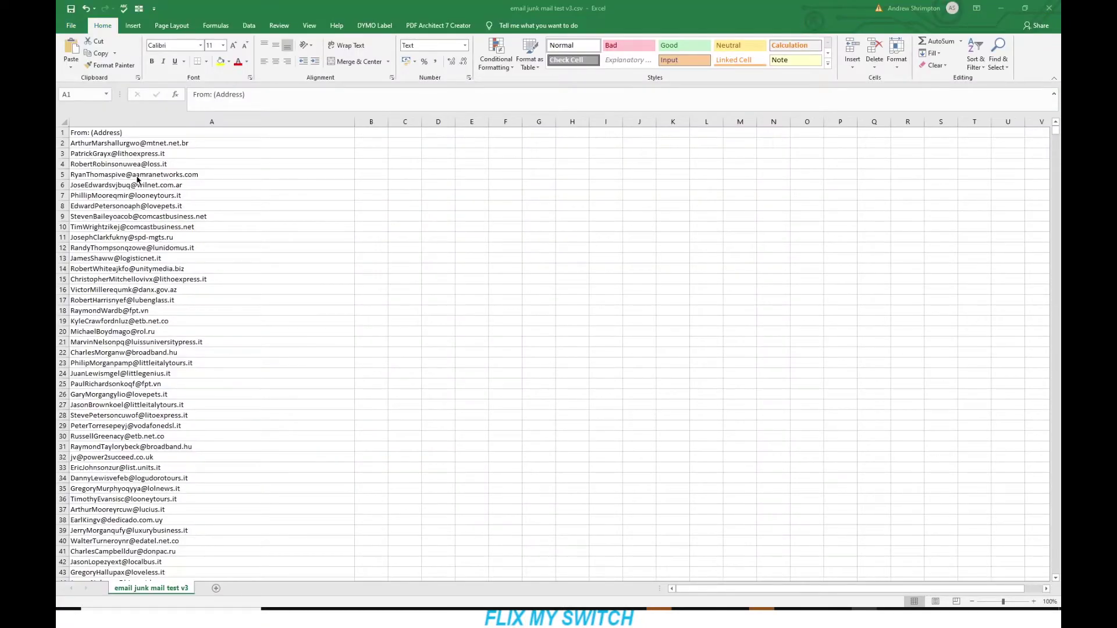
click(60, 133)
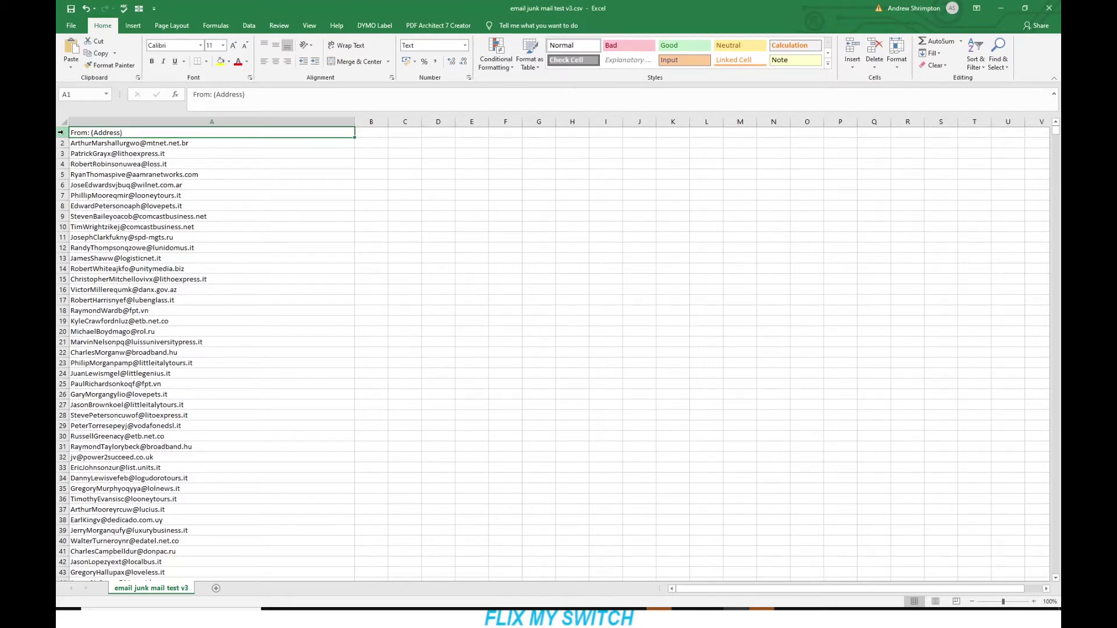
right_click(60, 133)
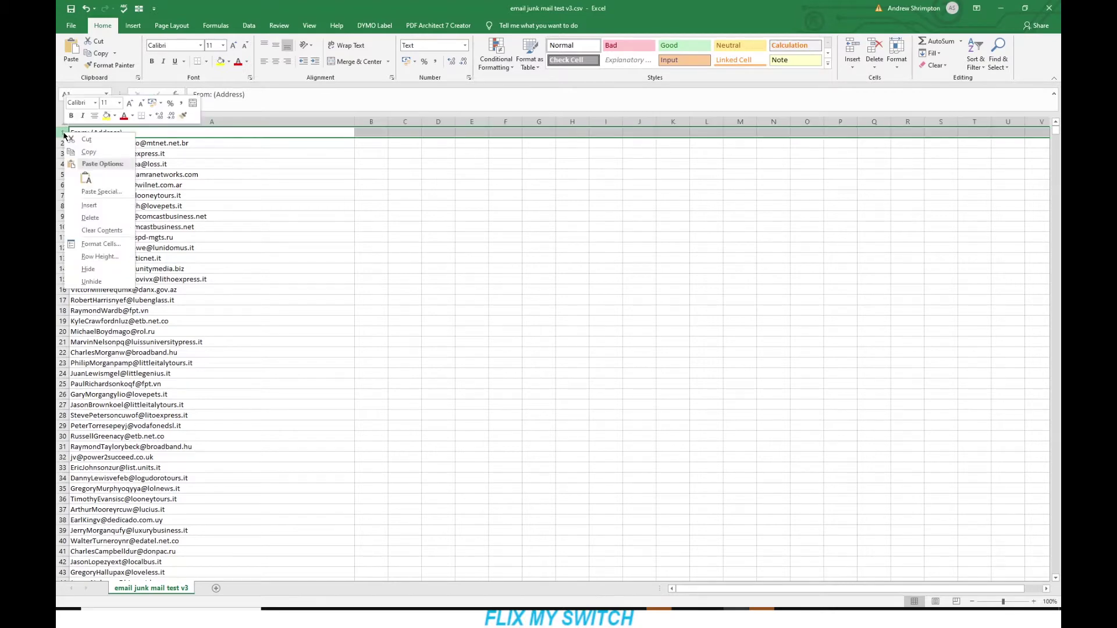
click(90, 218)
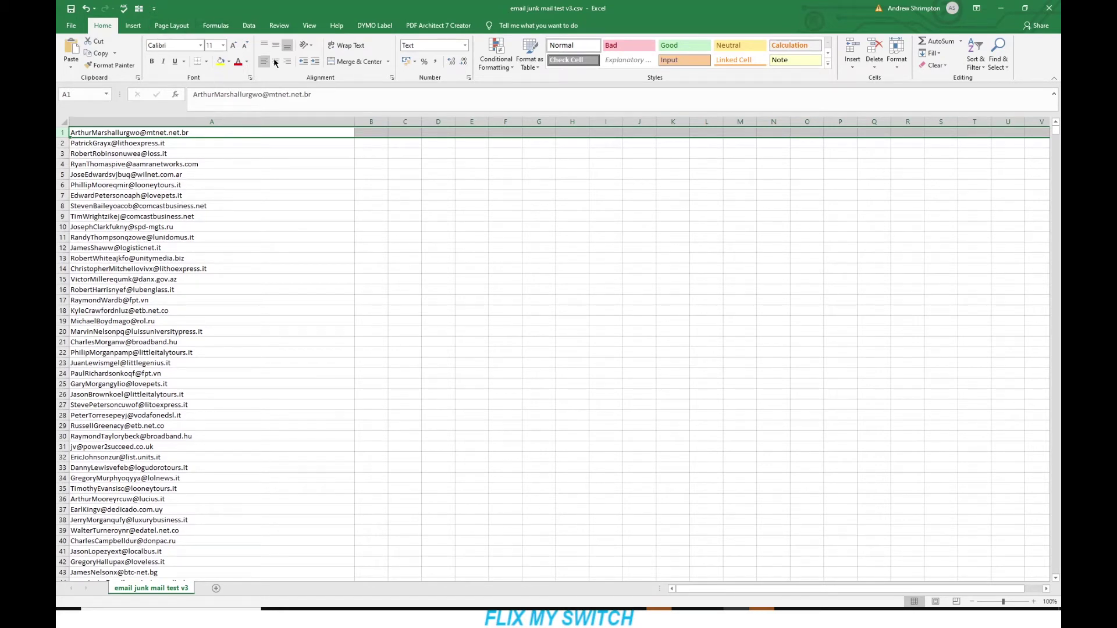
Step: Sort the address list by column A on cell values from A to Z, expanding the selection
click(249, 26)
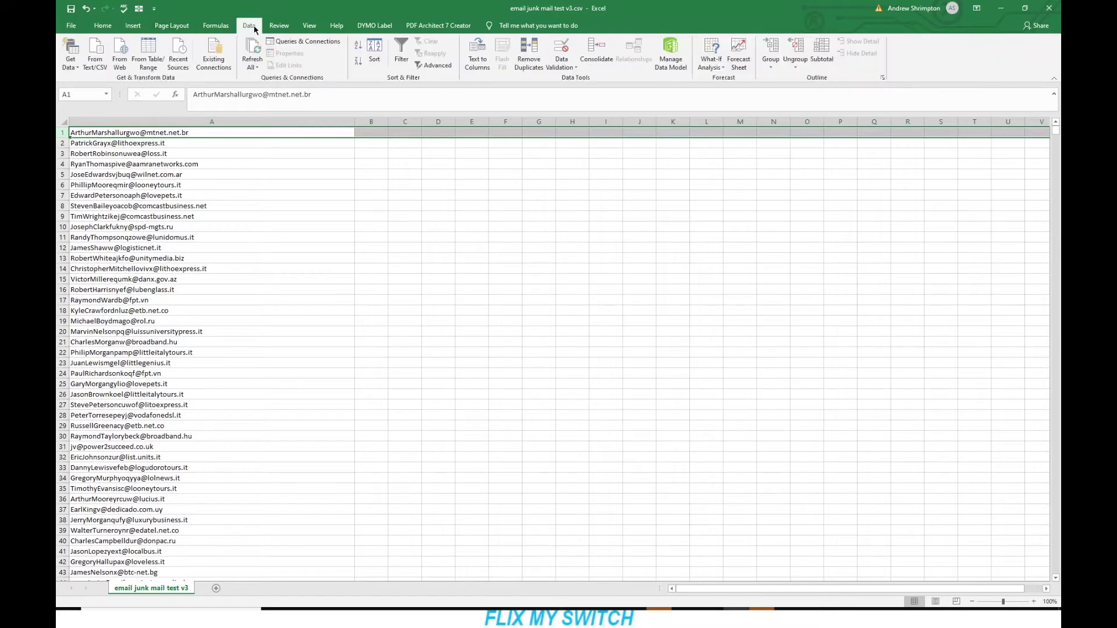
click(375, 51)
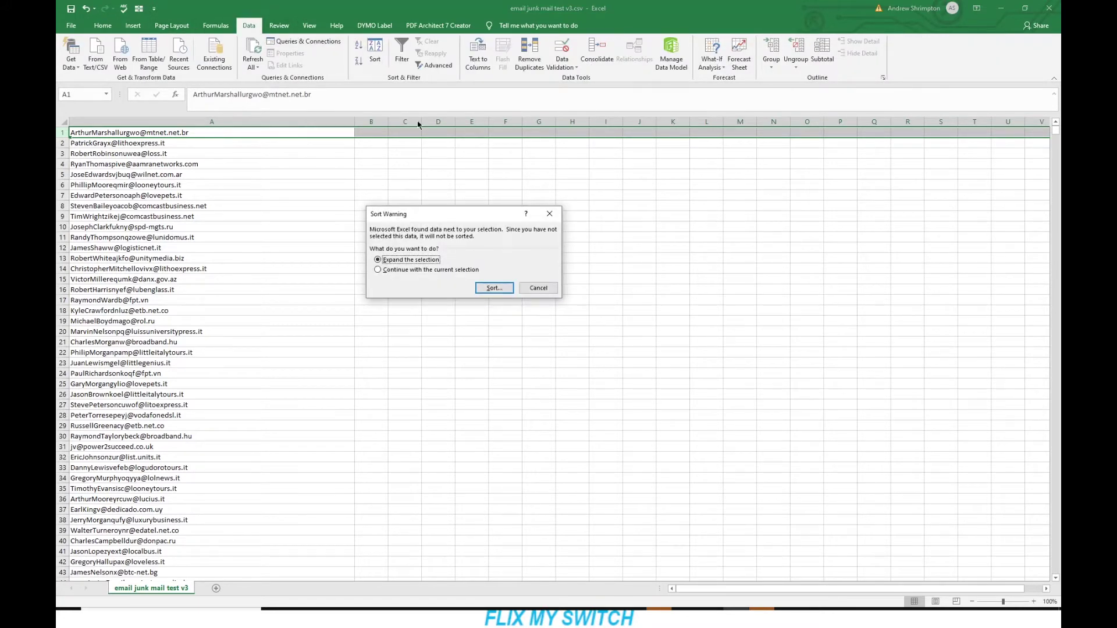
click(494, 289)
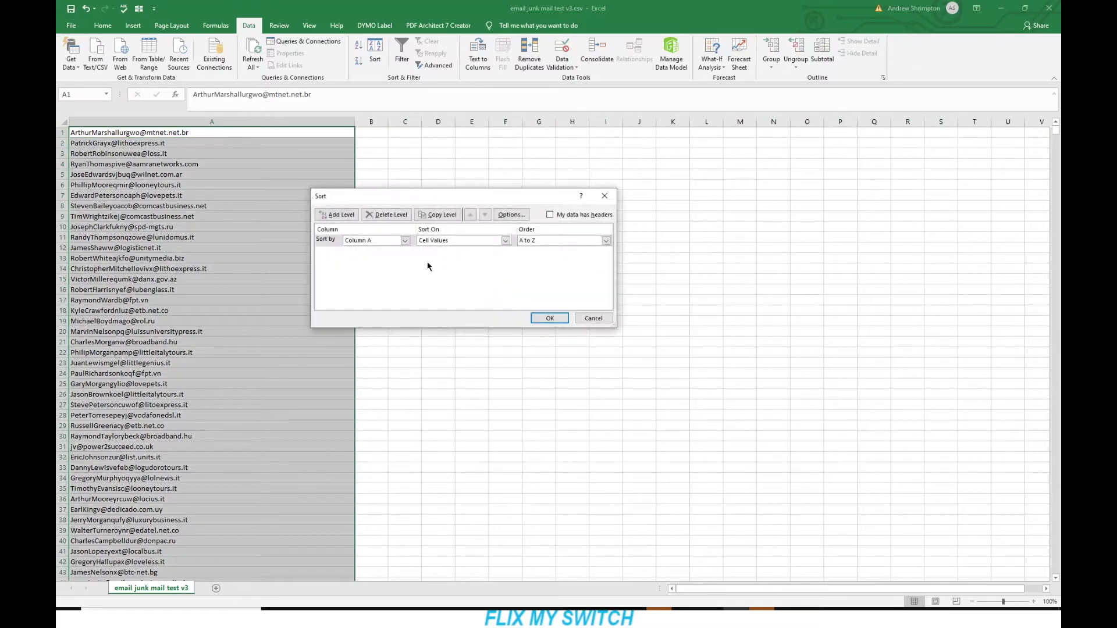
click(547, 318)
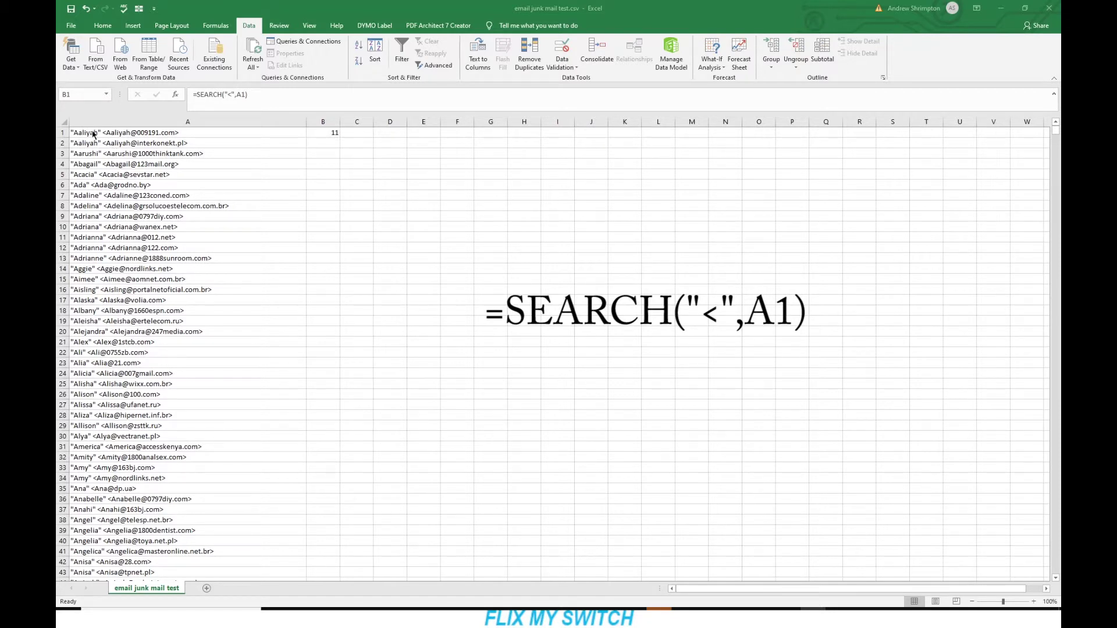
Step: Fill the =SEARCH("<",A1) formula from B1 down column B to row 554
click(323, 132)
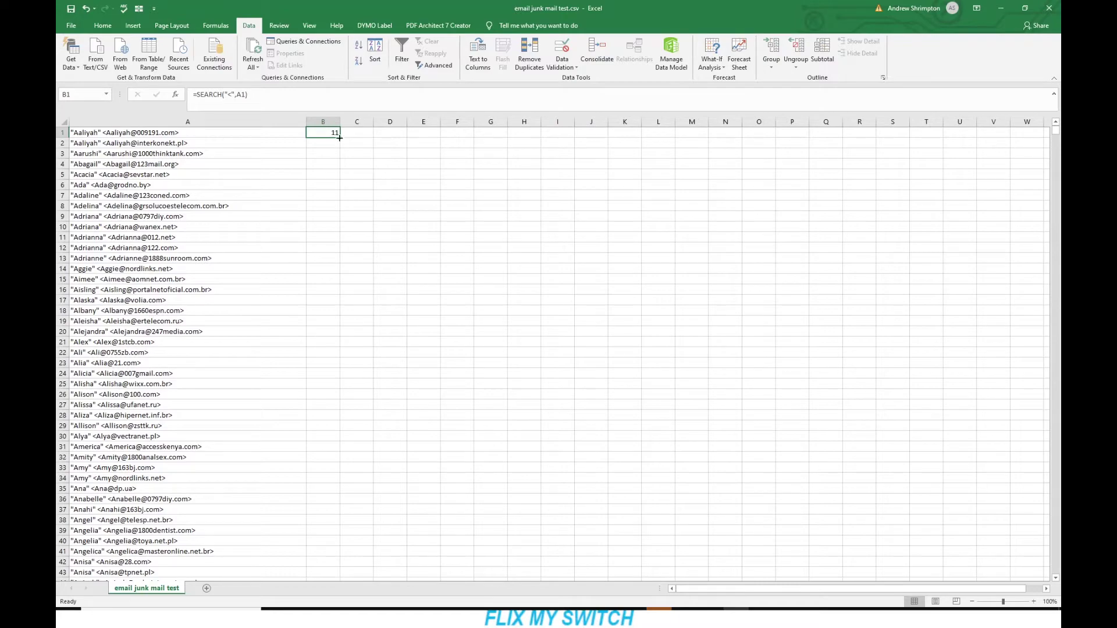
drag(339, 139, 365, 403)
drag(270, 400, 328, 400)
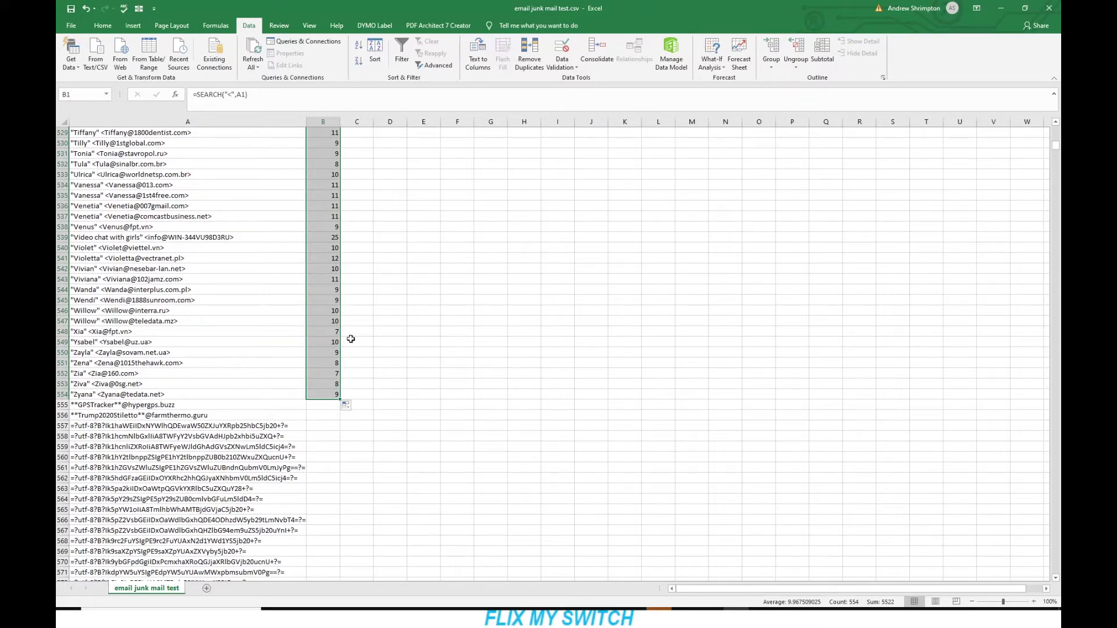
scroll(355, 318, up, 15)
scroll(349, 321, up, 20)
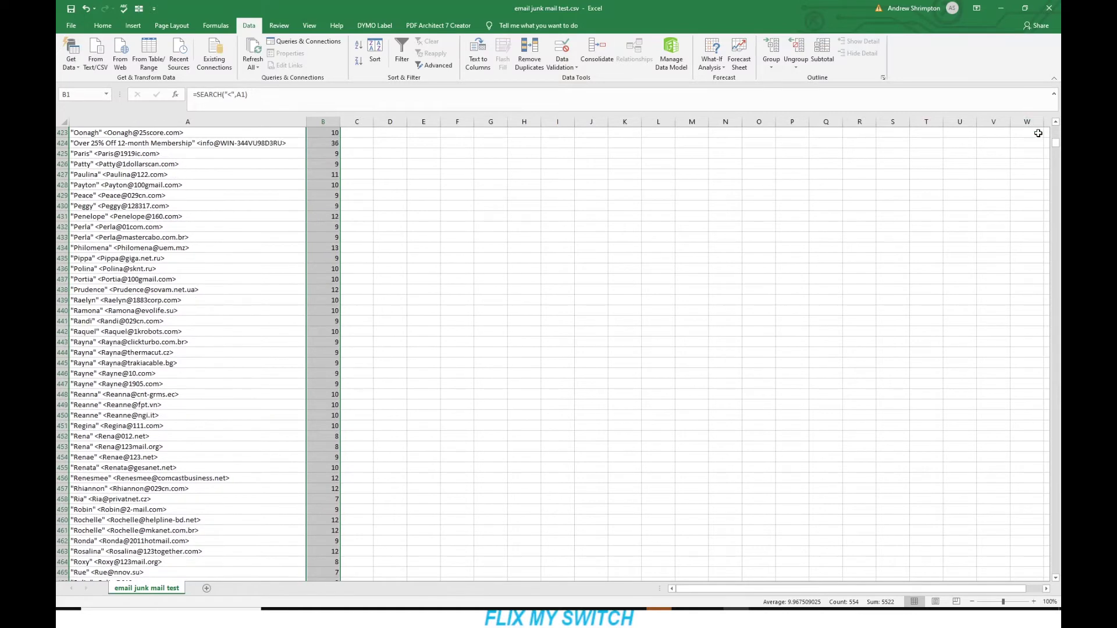
drag(1056, 145, 1056, 130)
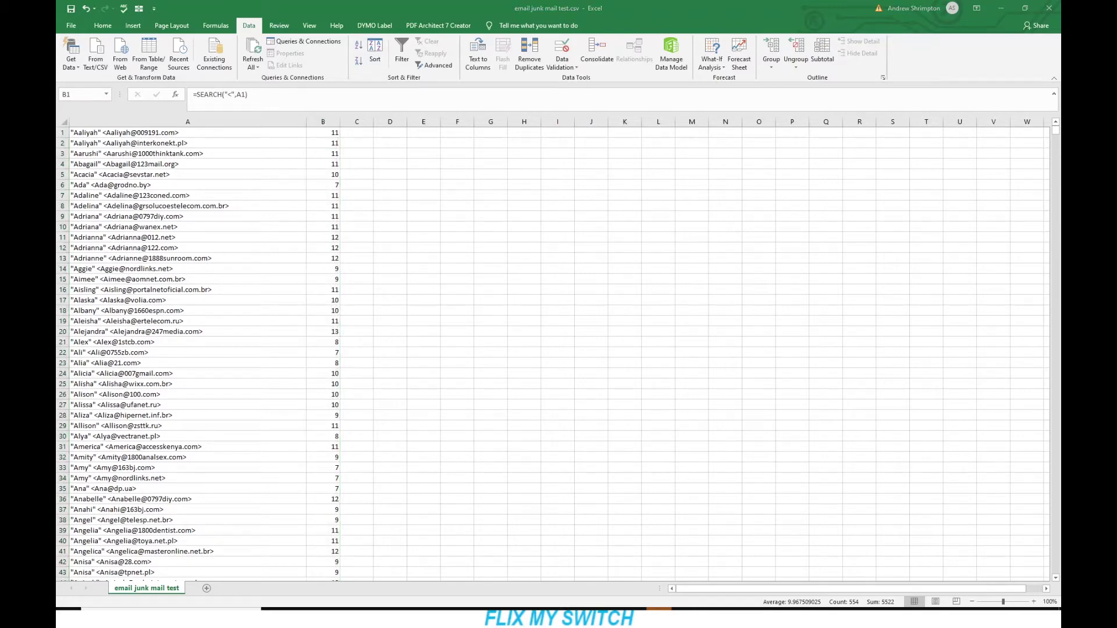
scroll(553, 349, up, 5)
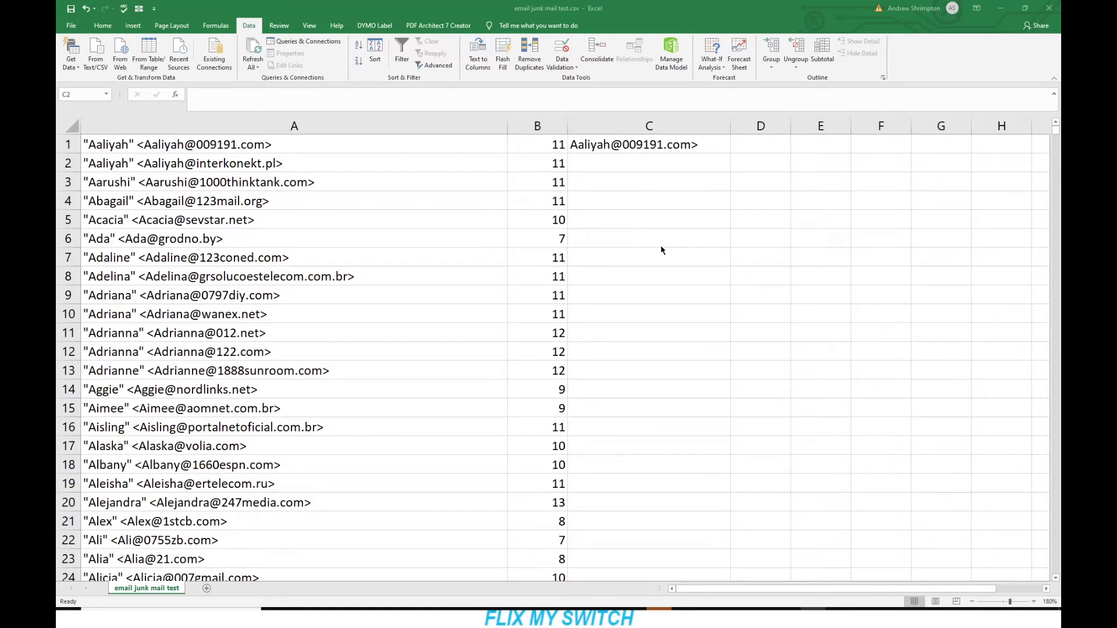
Step: Fill the =MID(A1,B1+1,100) formula from C1 down to row 554 and widen column C to fit the addresses
click(595, 144)
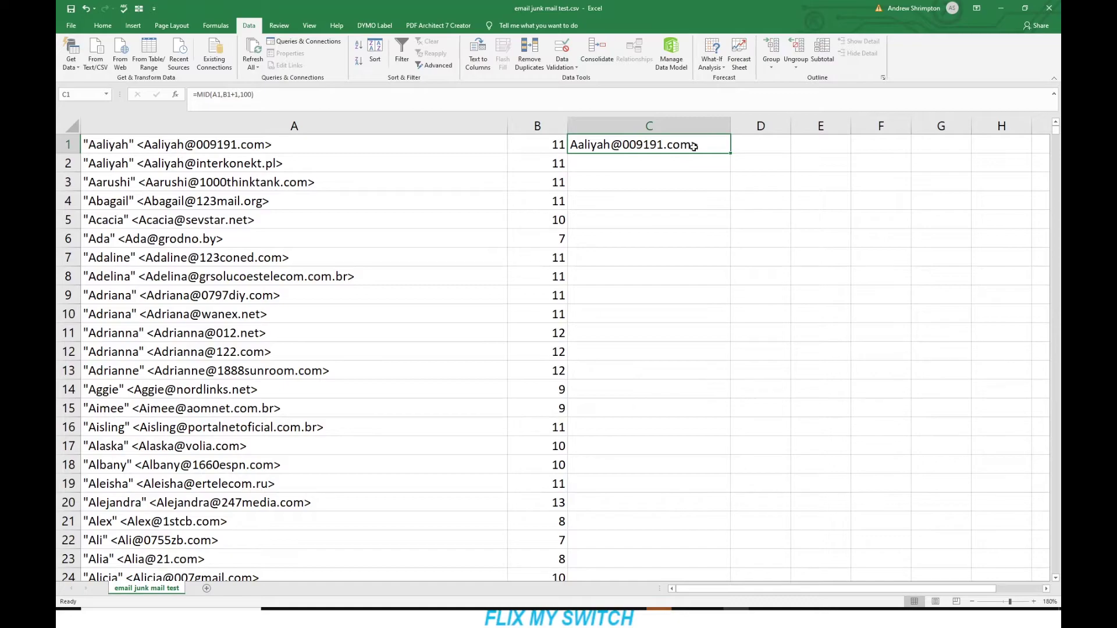
drag(732, 152, 715, 515)
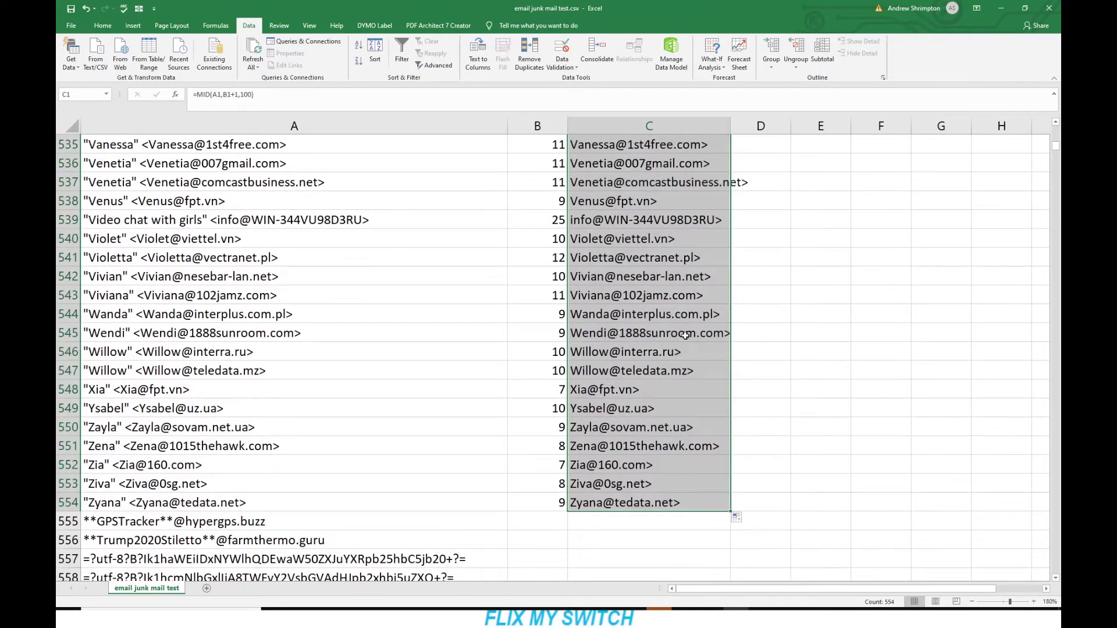
scroll(714, 515, up, 17)
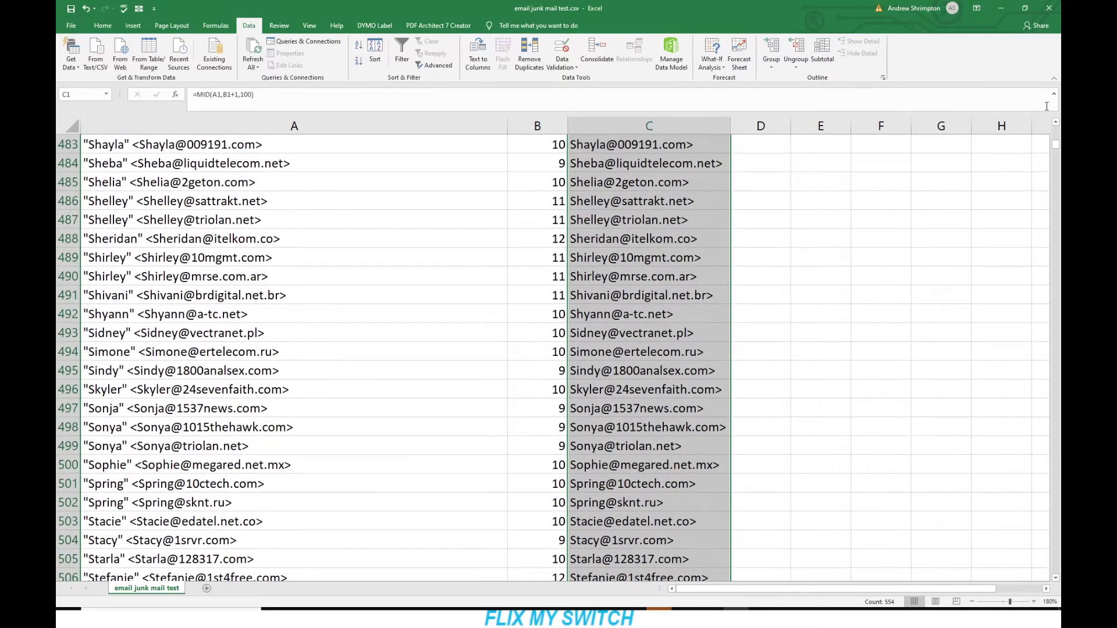
drag(1057, 146, 1057, 131)
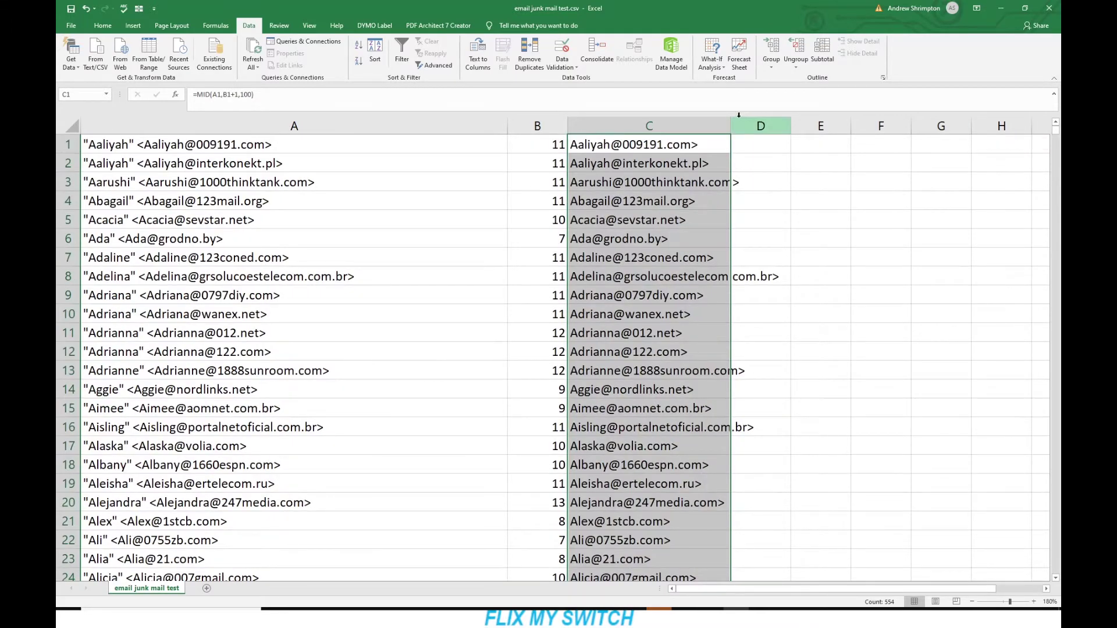
drag(731, 125, 816, 137)
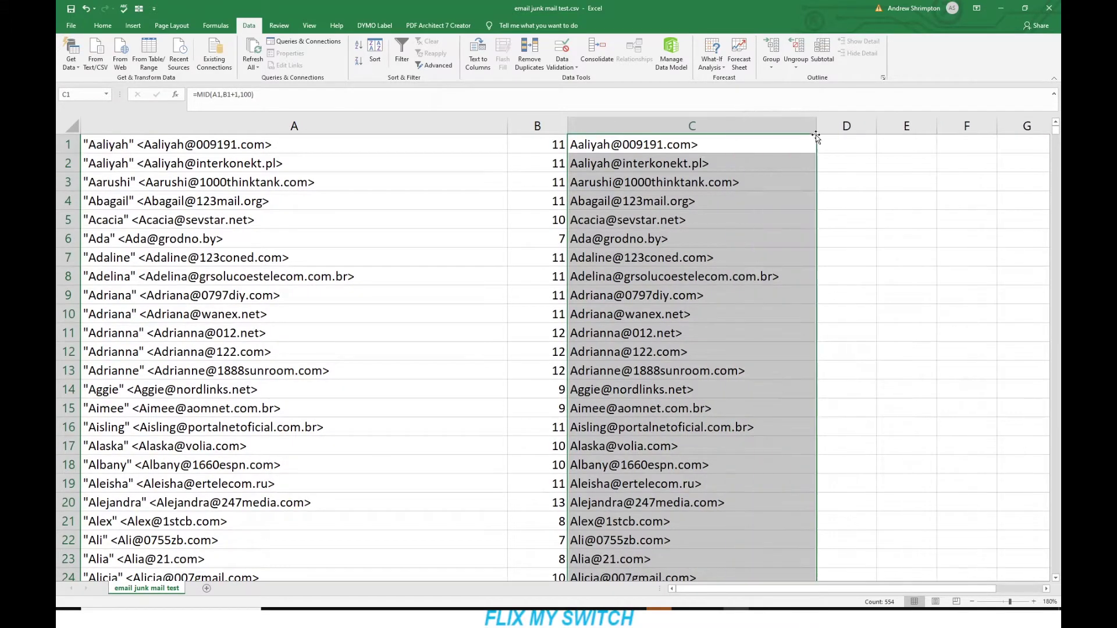
Step: Convert the MID formulas in C1:C554 to plain text by copying them and pasting values over the same cells
click(706, 144)
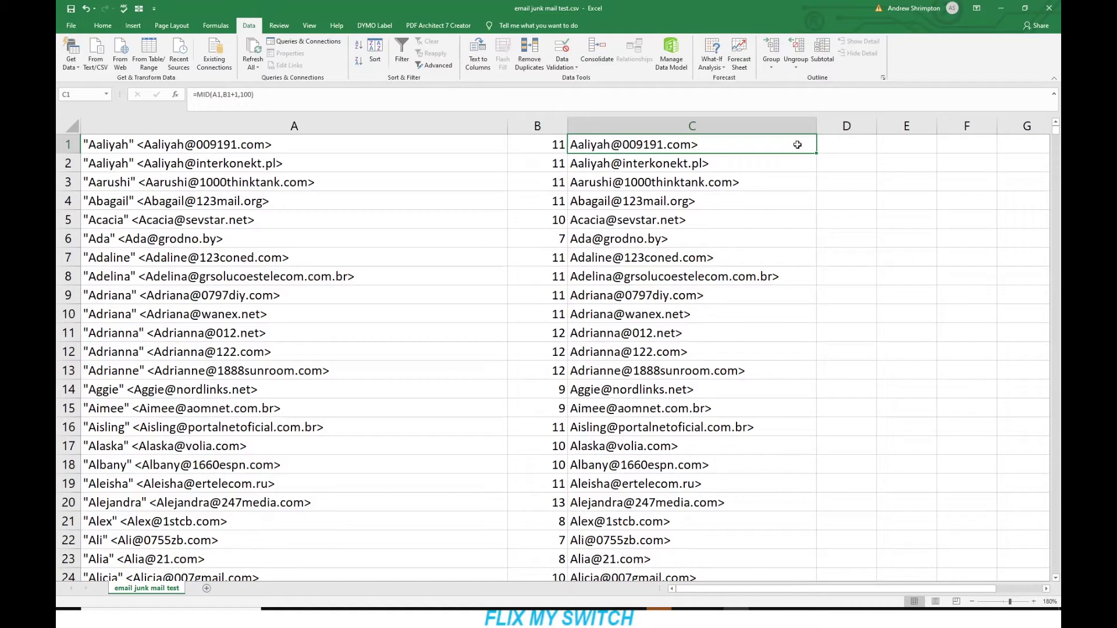
drag(817, 154, 814, 381)
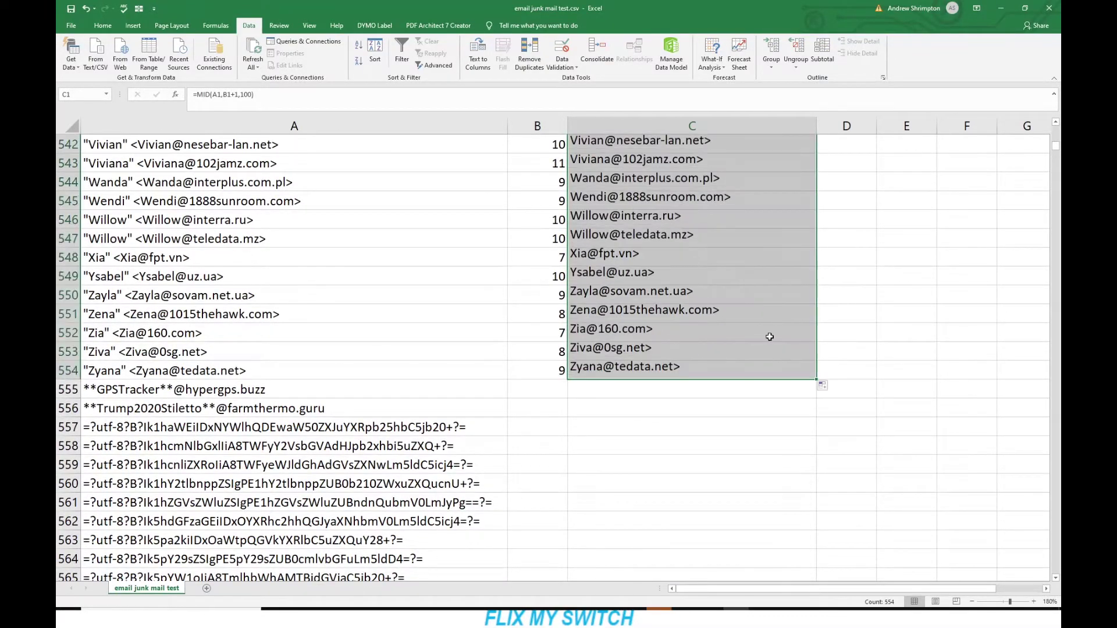
right_click(665, 205)
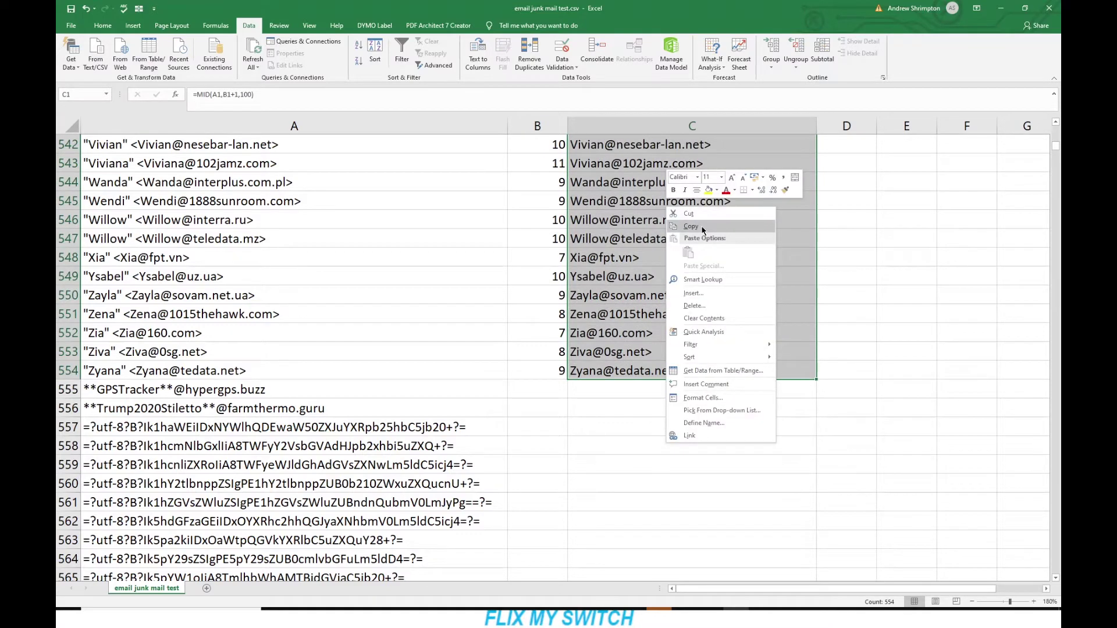
click(707, 224)
key(ctrl+BackSpace)
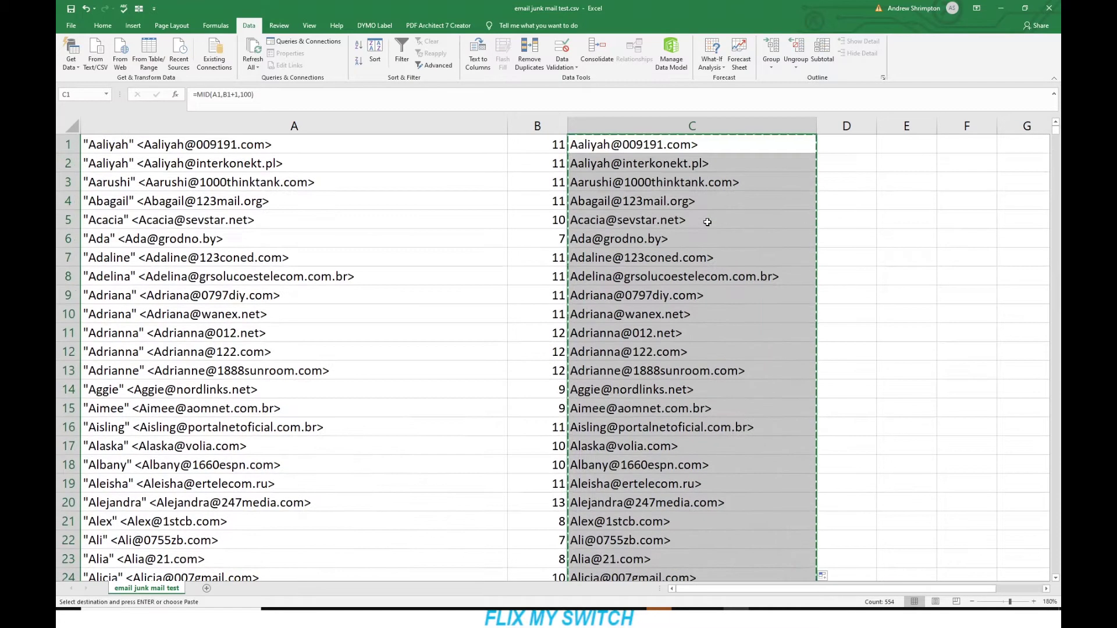
click(646, 145)
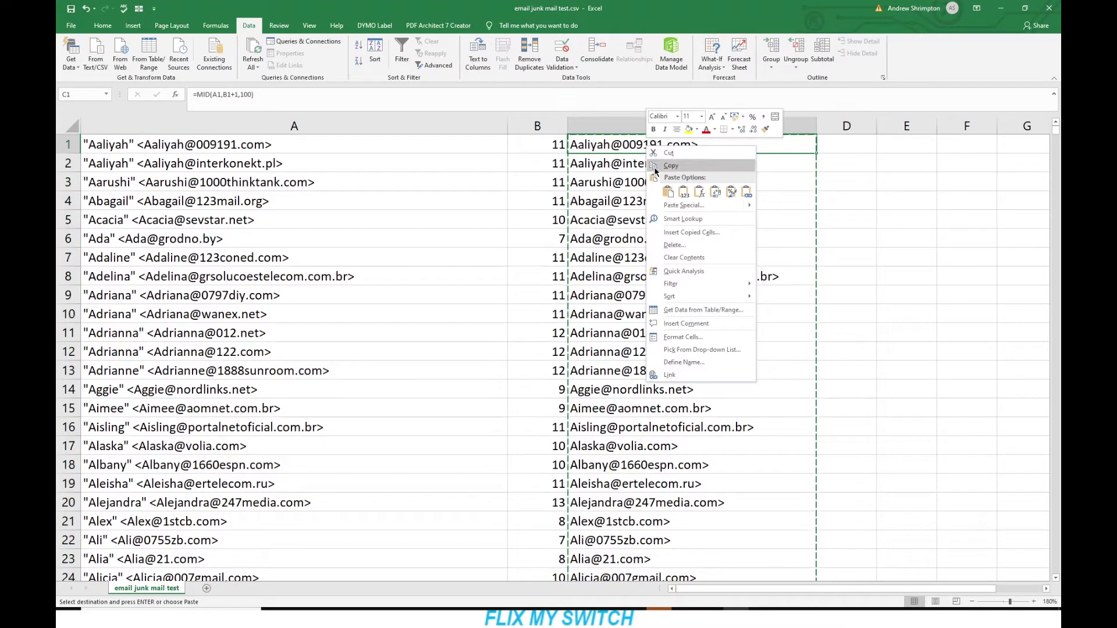
click(685, 193)
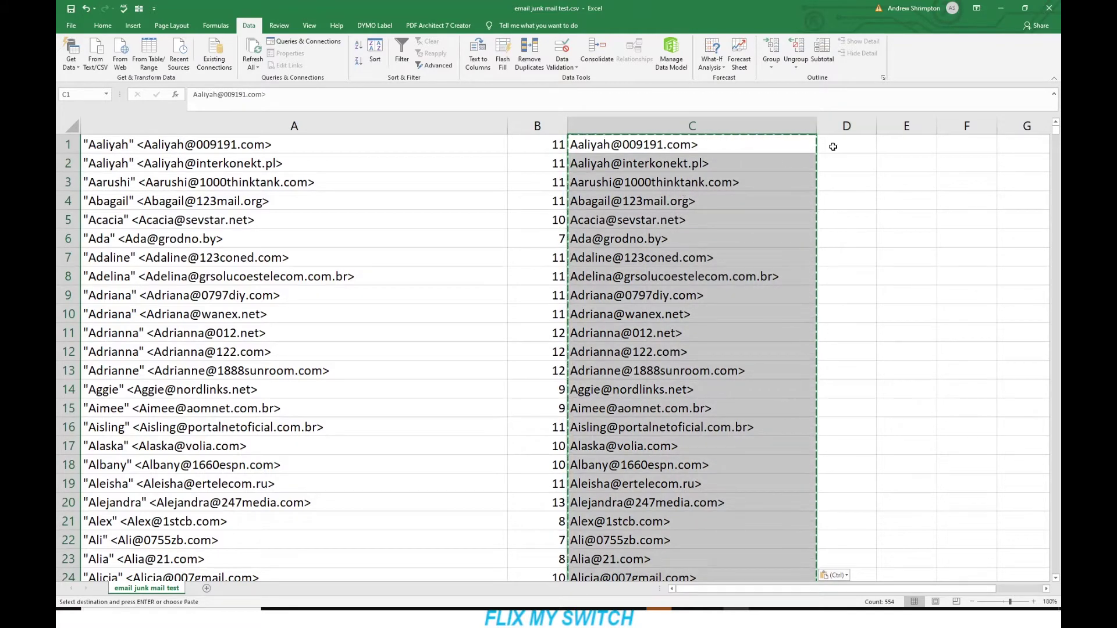
click(832, 145)
key(Escape)
click(710, 152)
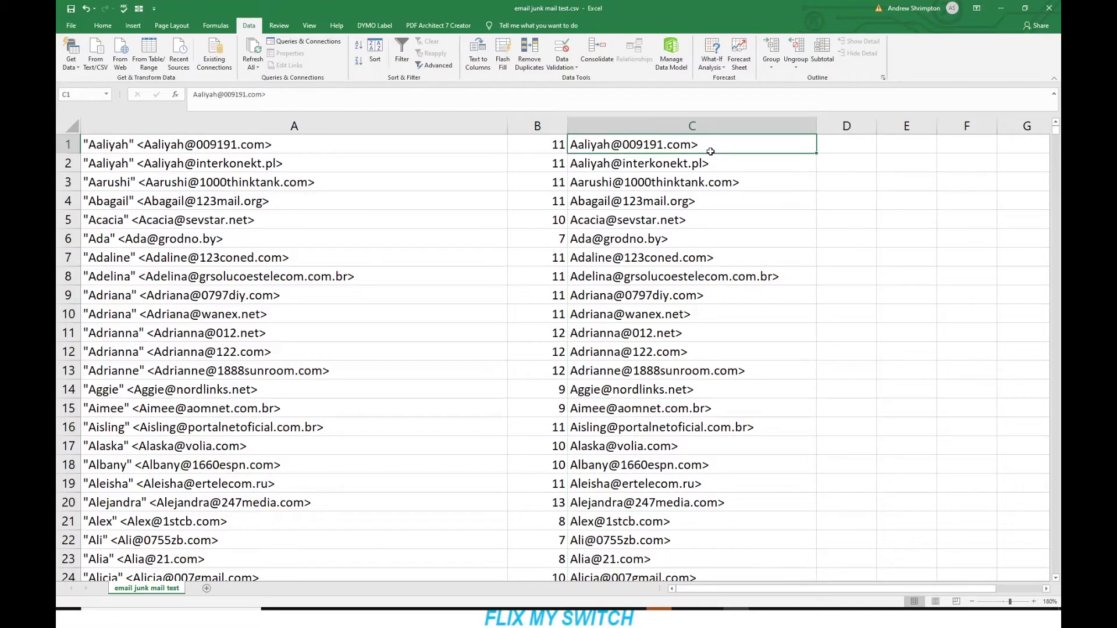
click(692, 170)
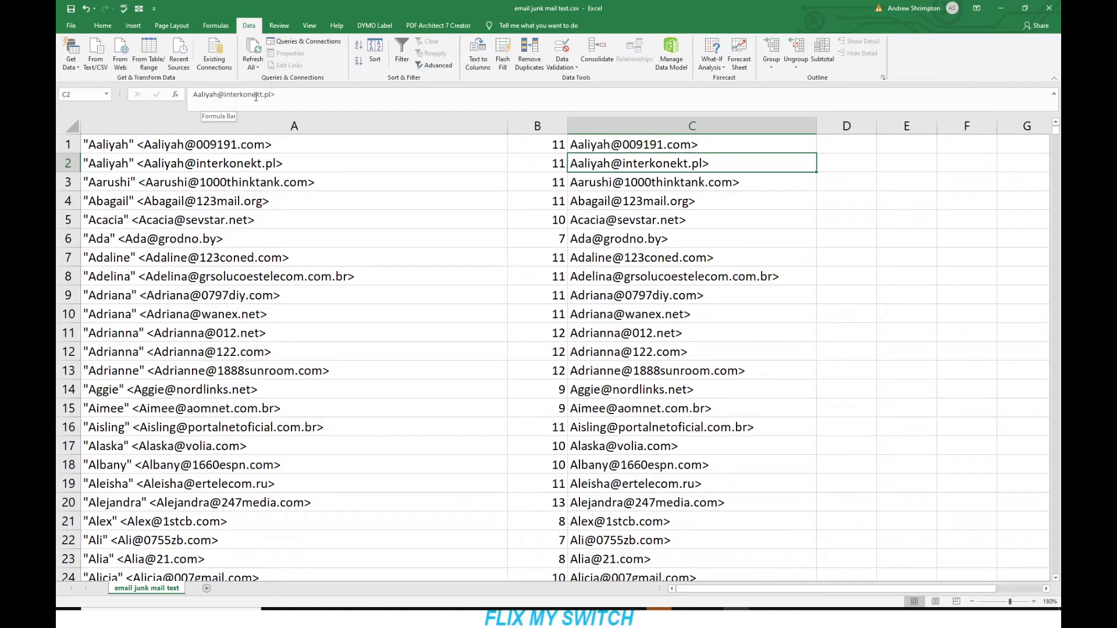
click(640, 149)
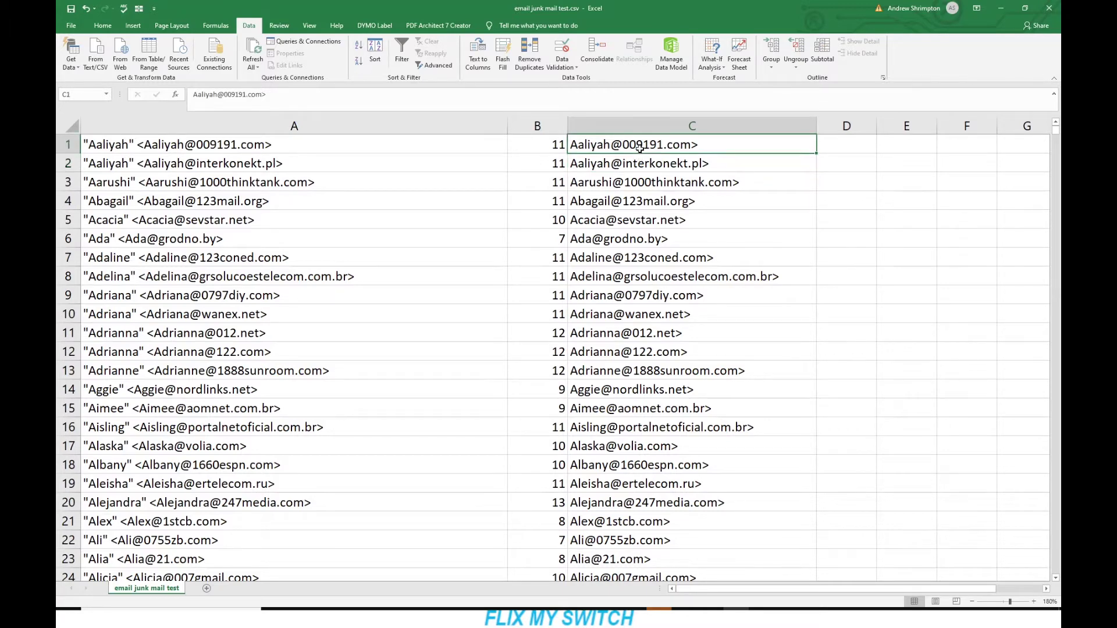
Step: Replace every ">" in column C with a space, then close Find and Replace
click(663, 126)
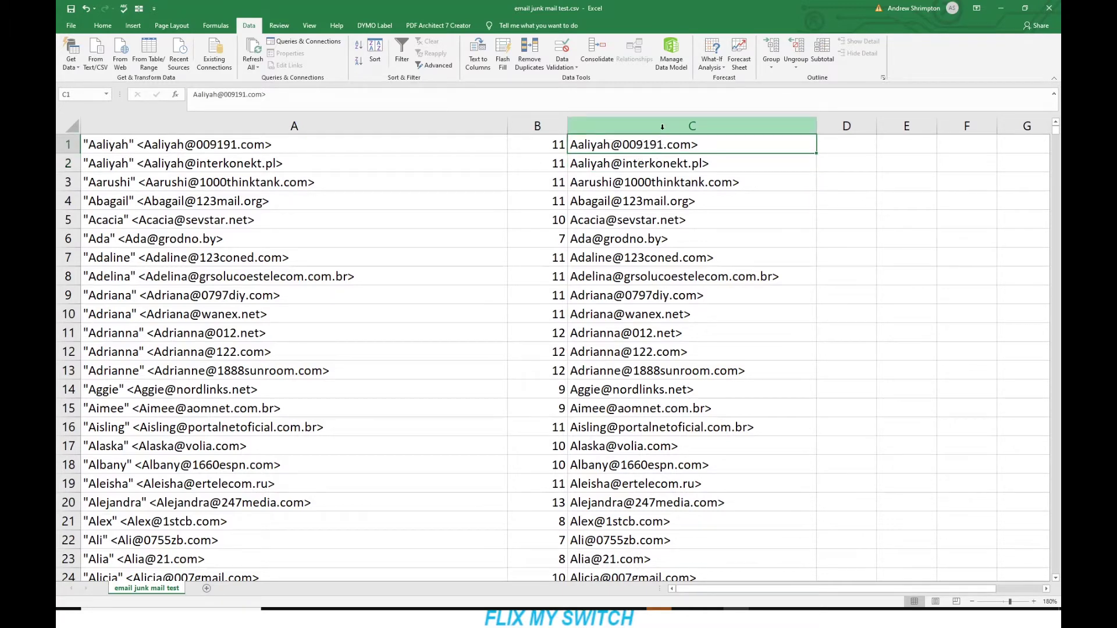
click(662, 127)
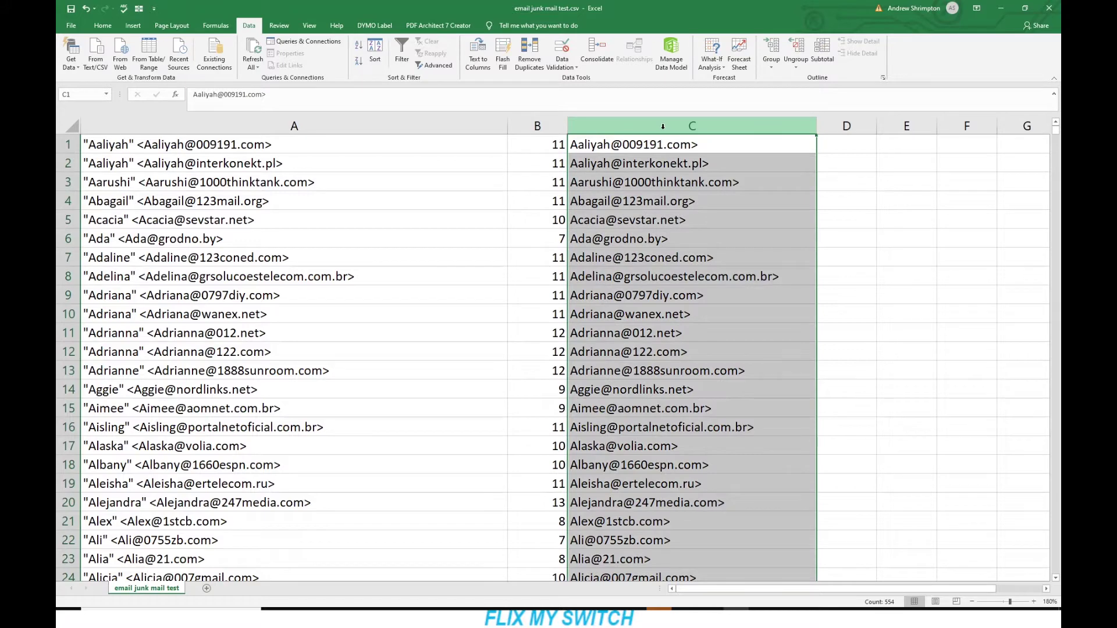
click(103, 25)
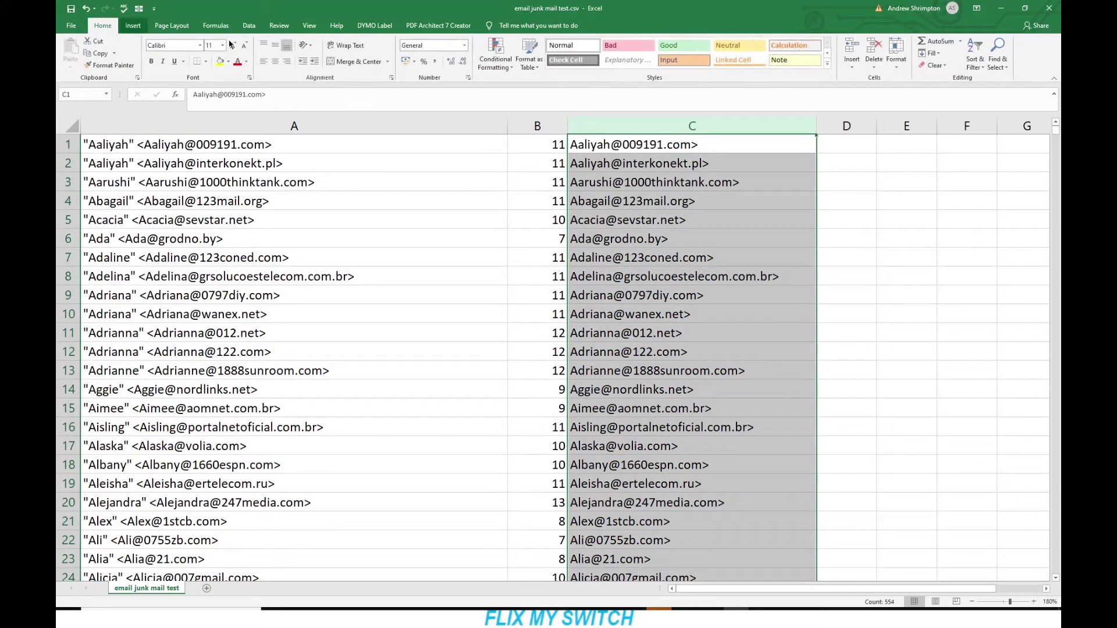
click(1000, 57)
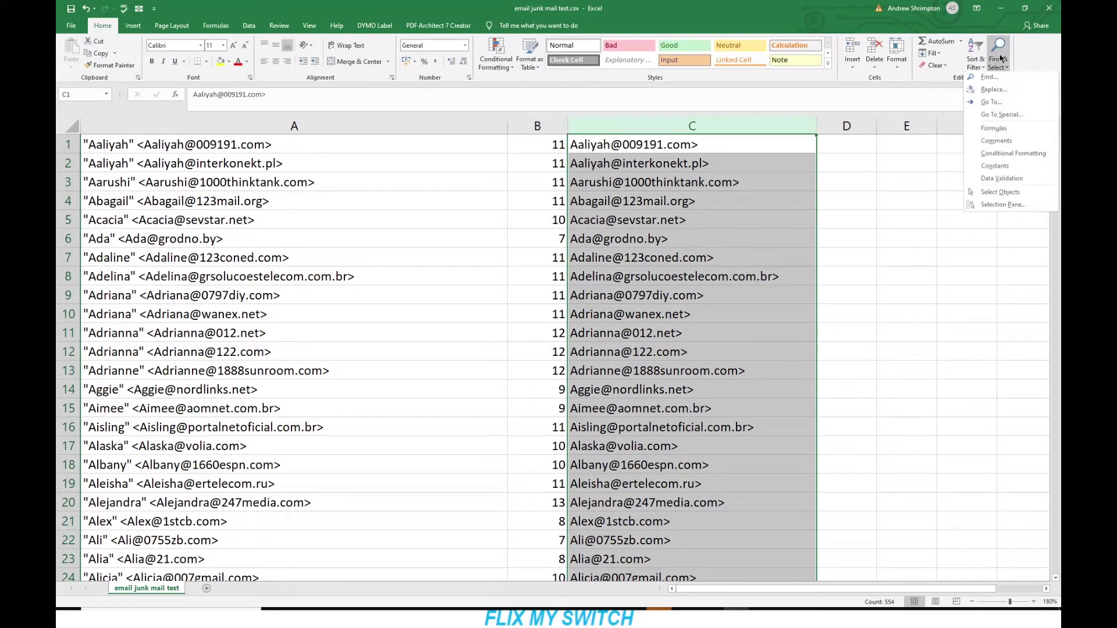
click(996, 80)
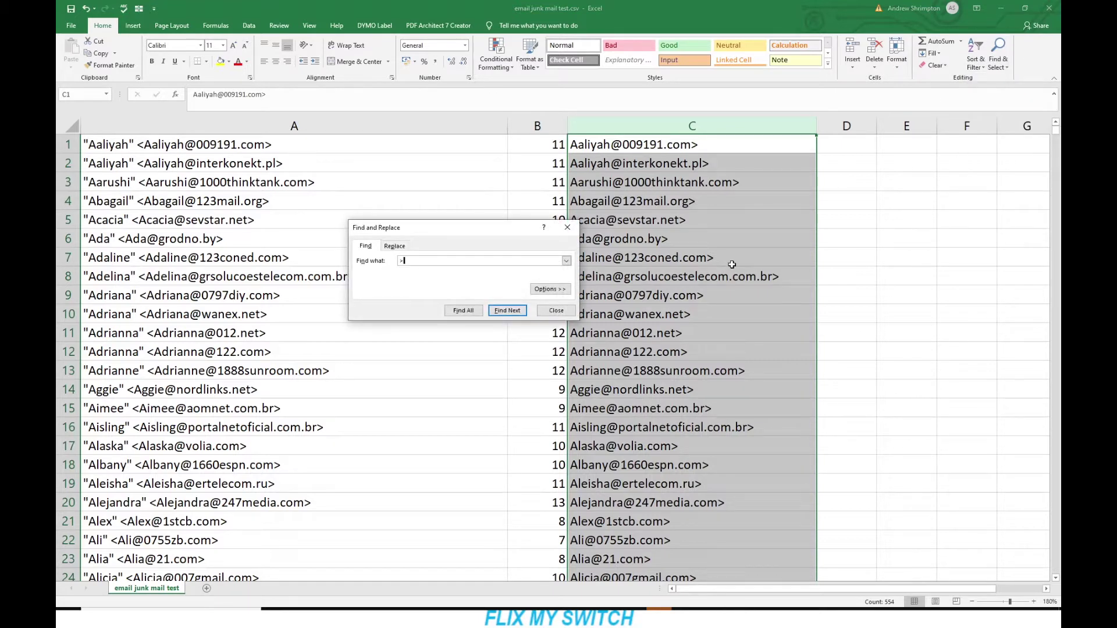
click(390, 247)
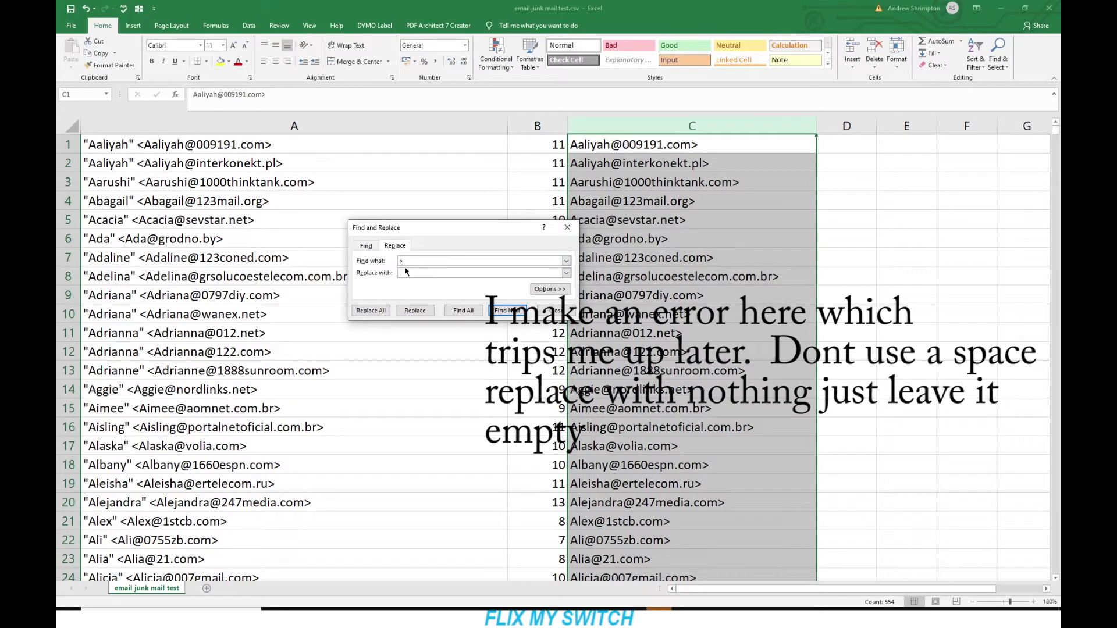
click(406, 271)
click(375, 313)
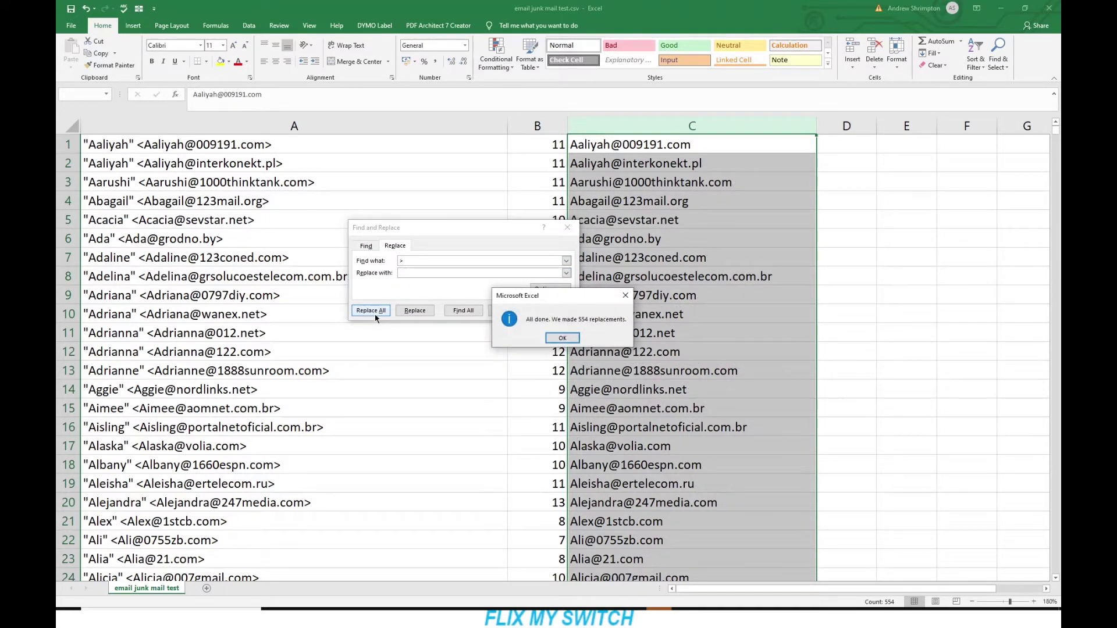
click(562, 339)
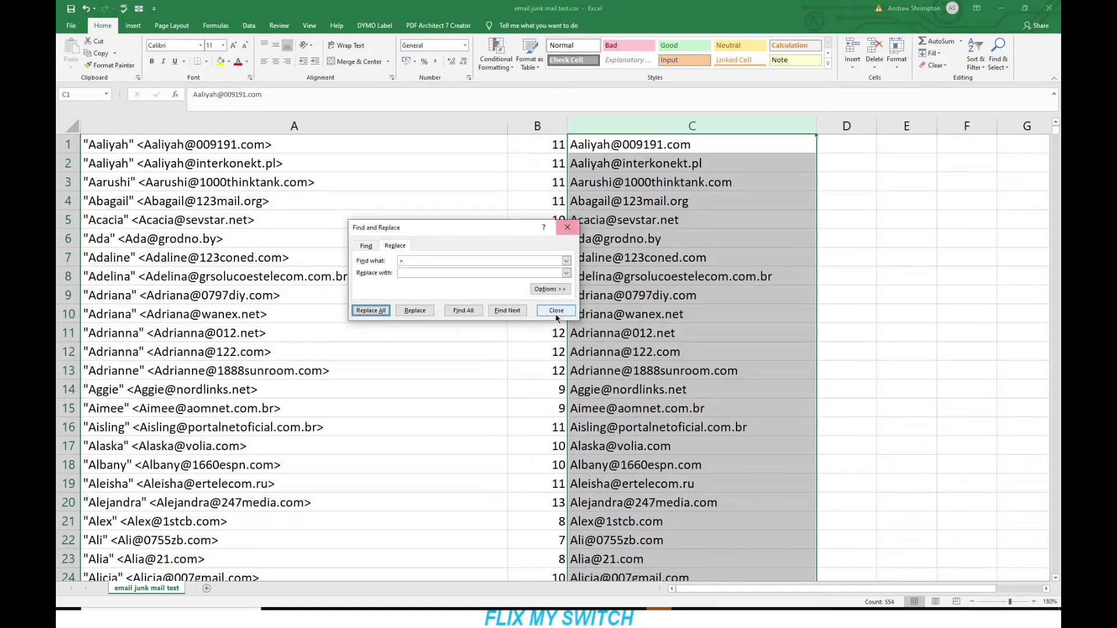
click(572, 233)
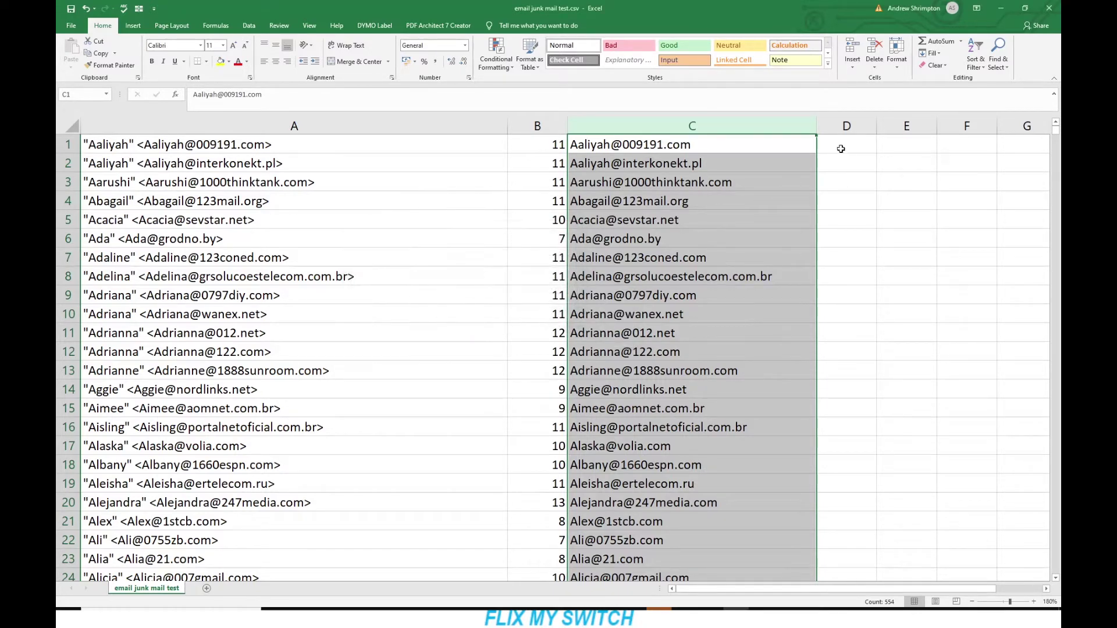
Step: Cut the cleaned addresses in C1:C554 and insert the cut cells at A1
click(807, 146)
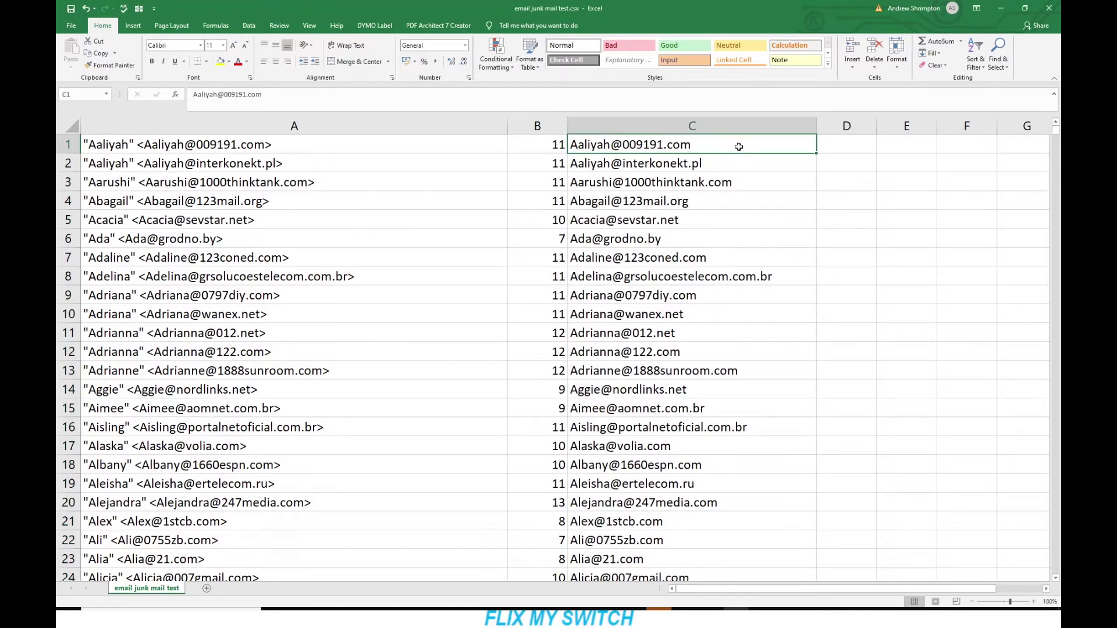
drag(728, 146, 728, 541)
drag(728, 582, 692, 242)
right_click(691, 242)
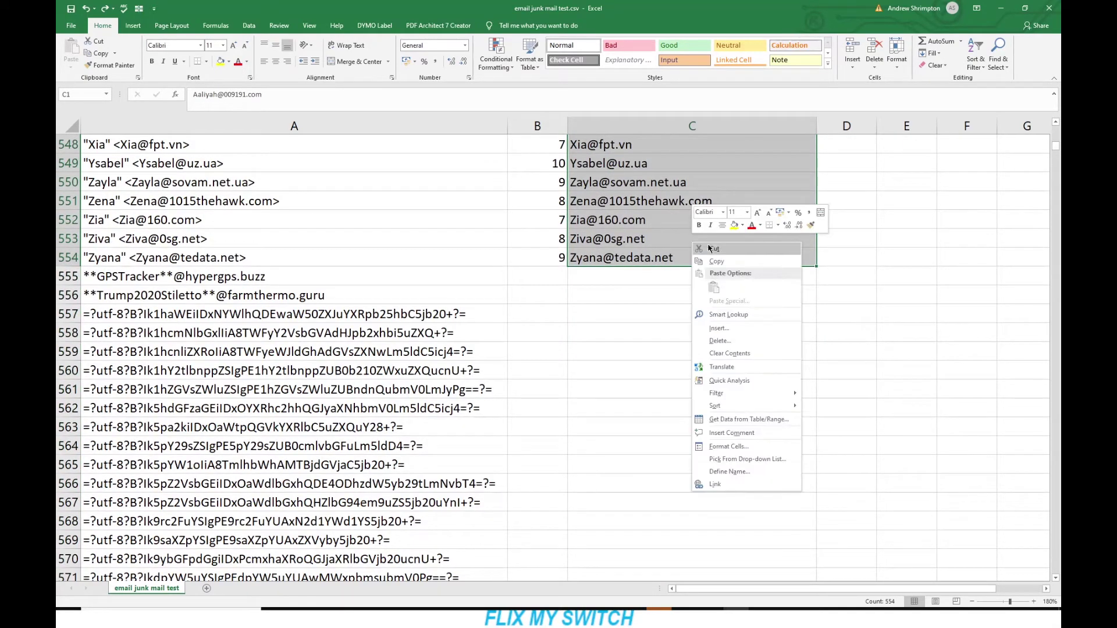
click(714, 249)
key(ctrl+BackSpace)
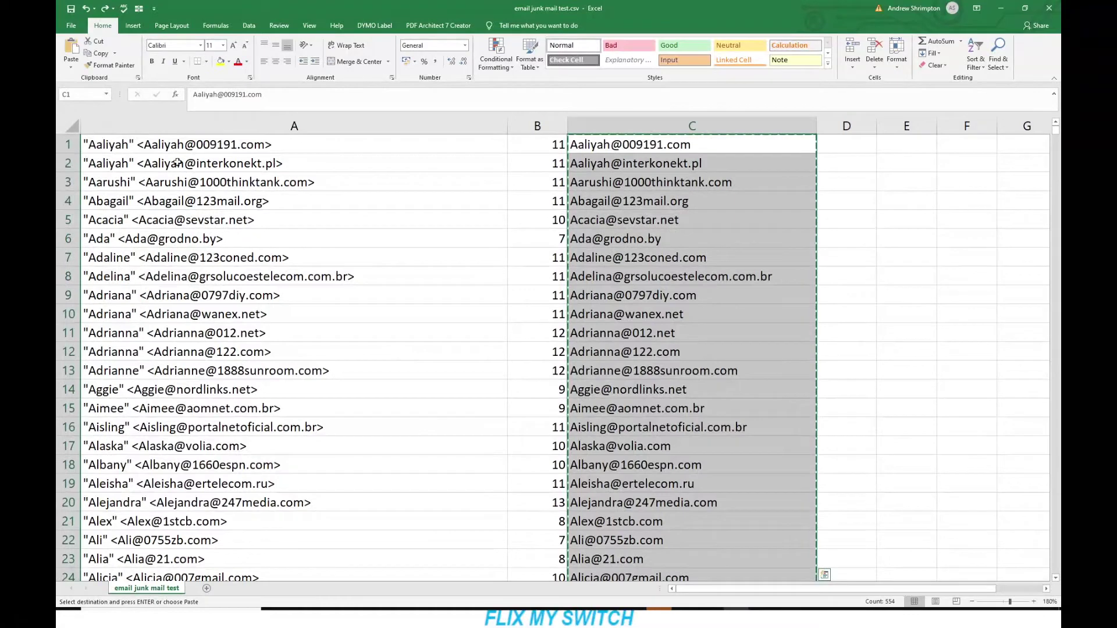
click(97, 142)
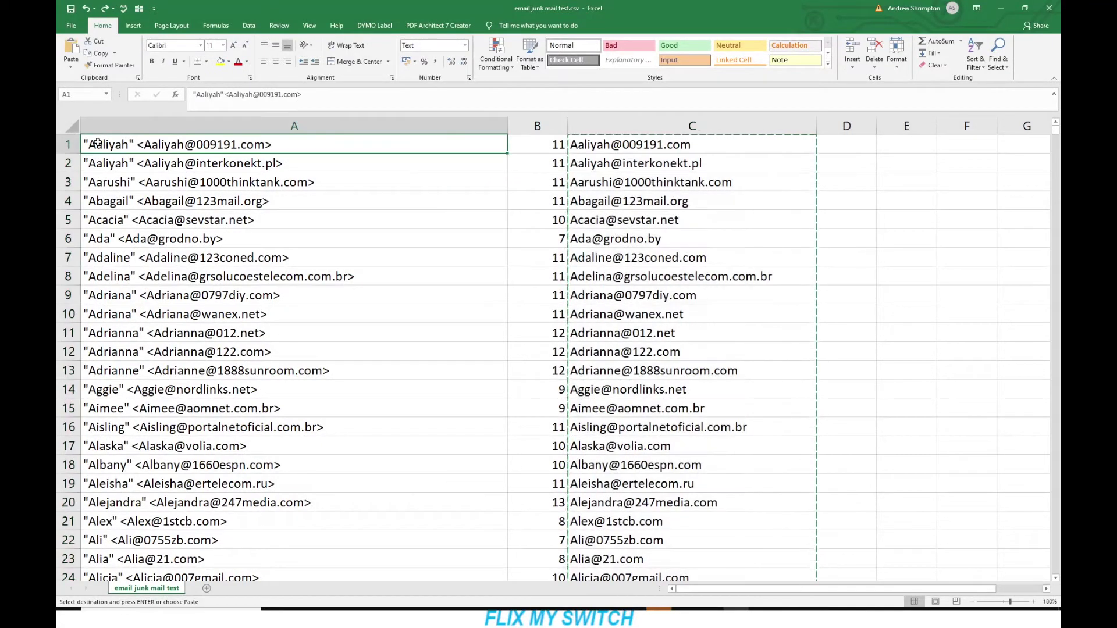
right_click(97, 143)
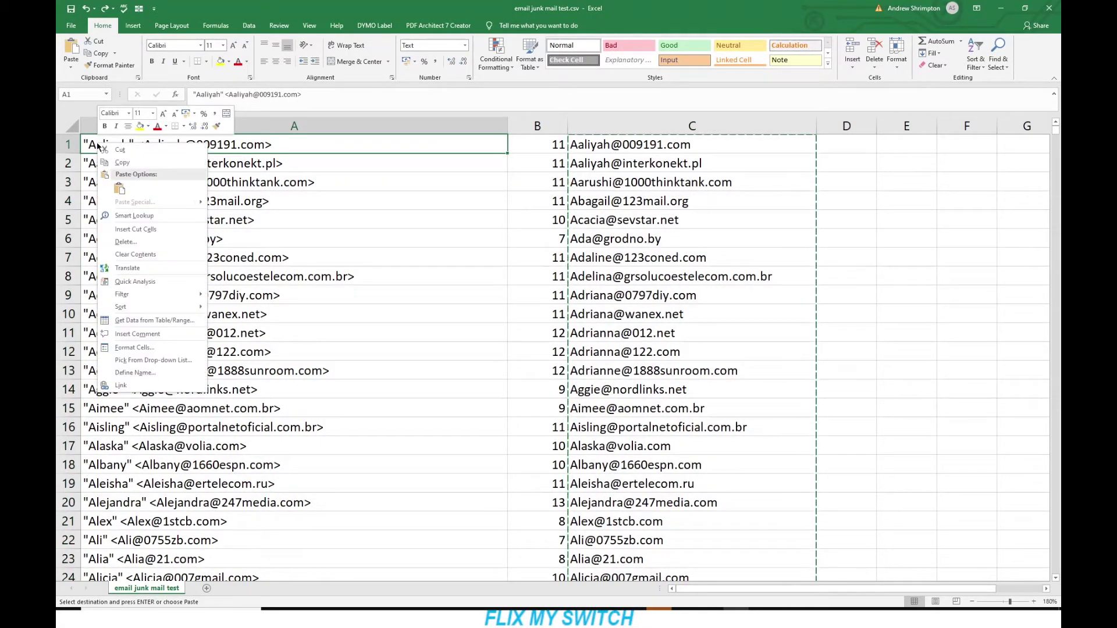
click(137, 230)
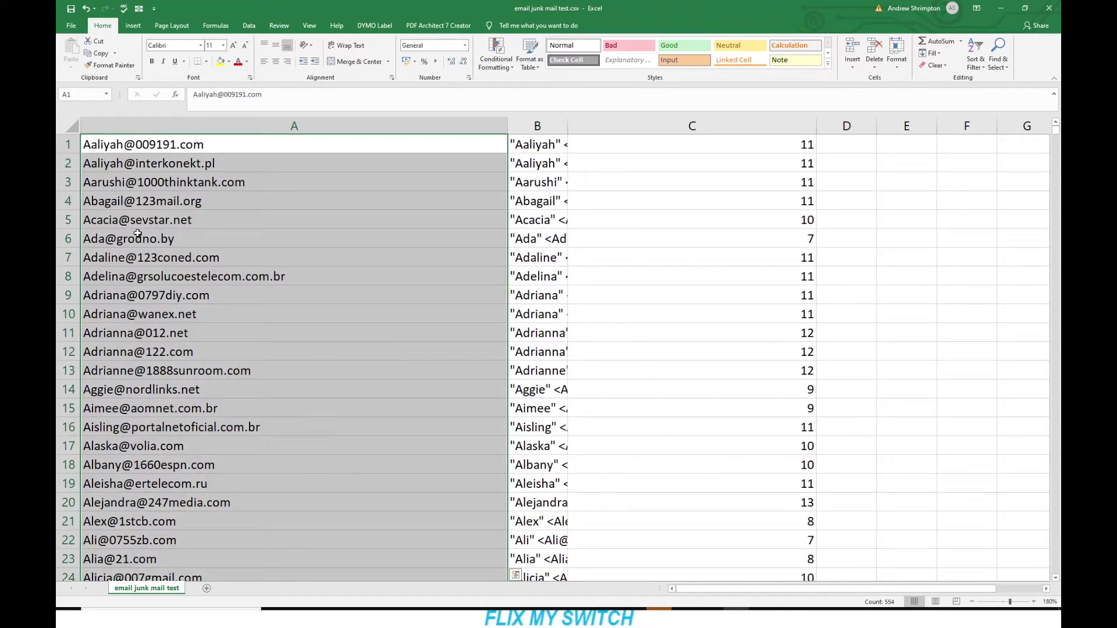
Step: Delete columns B and C, which hold the original sender strings and the search positions
scroll(589, 188, down, 20)
scroll(583, 216, up, 19)
scroll(582, 216, up, 20)
scroll(583, 217, up, 20)
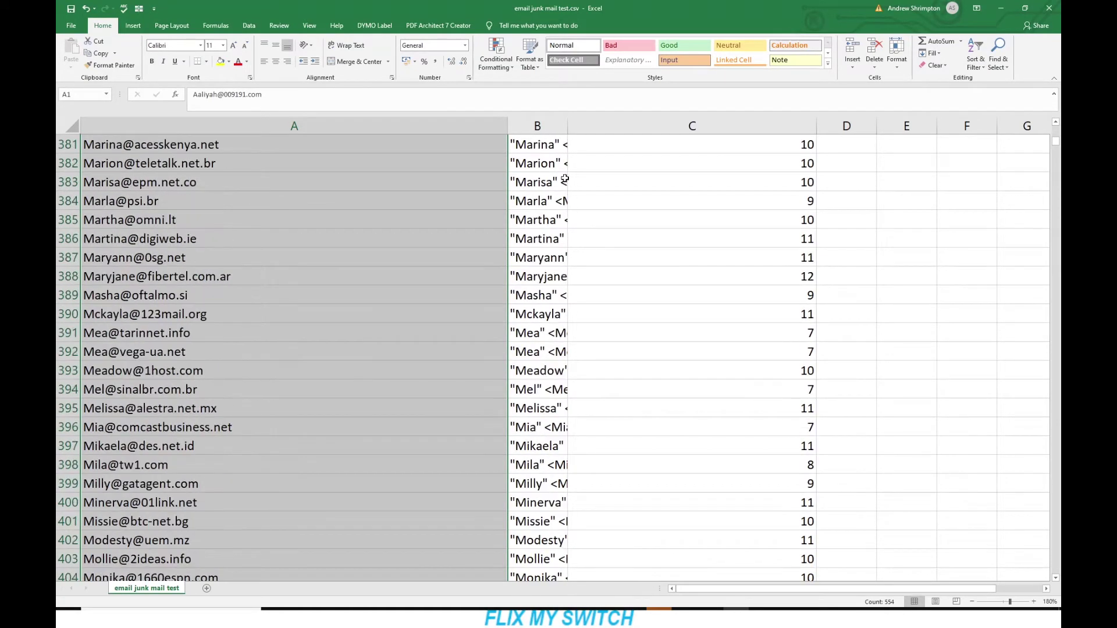
click(547, 125)
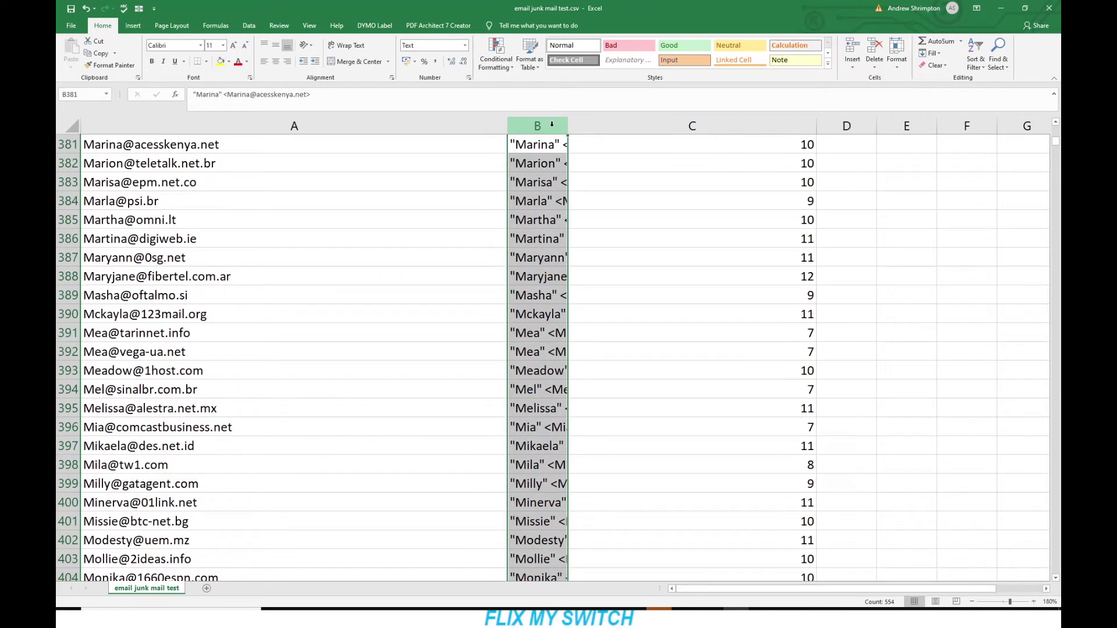
drag(552, 124, 638, 124)
right_click(640, 127)
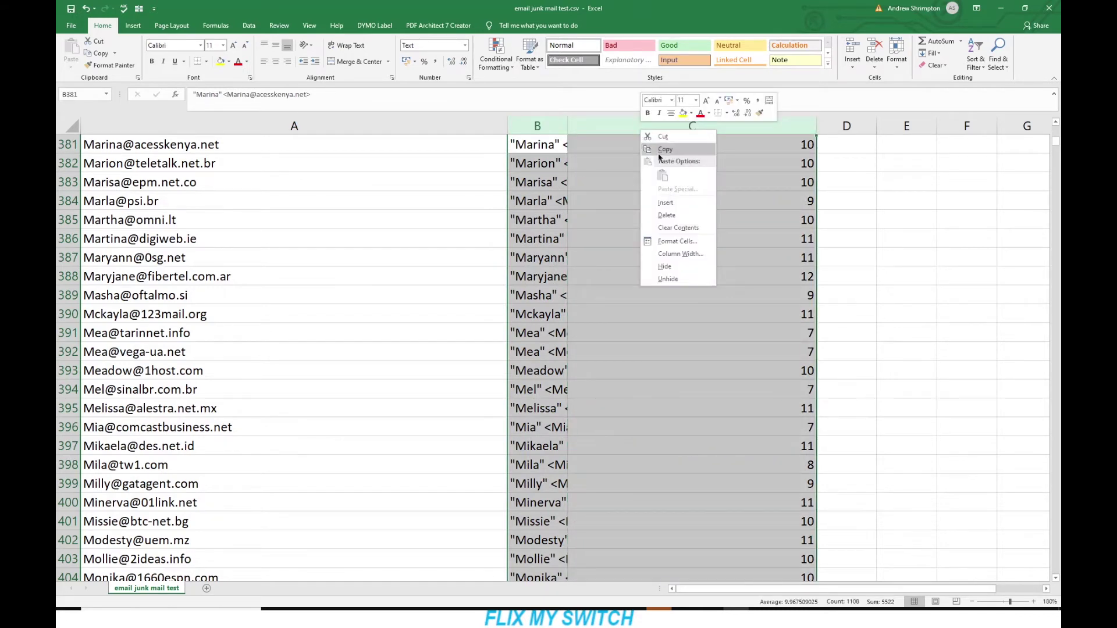
click(667, 215)
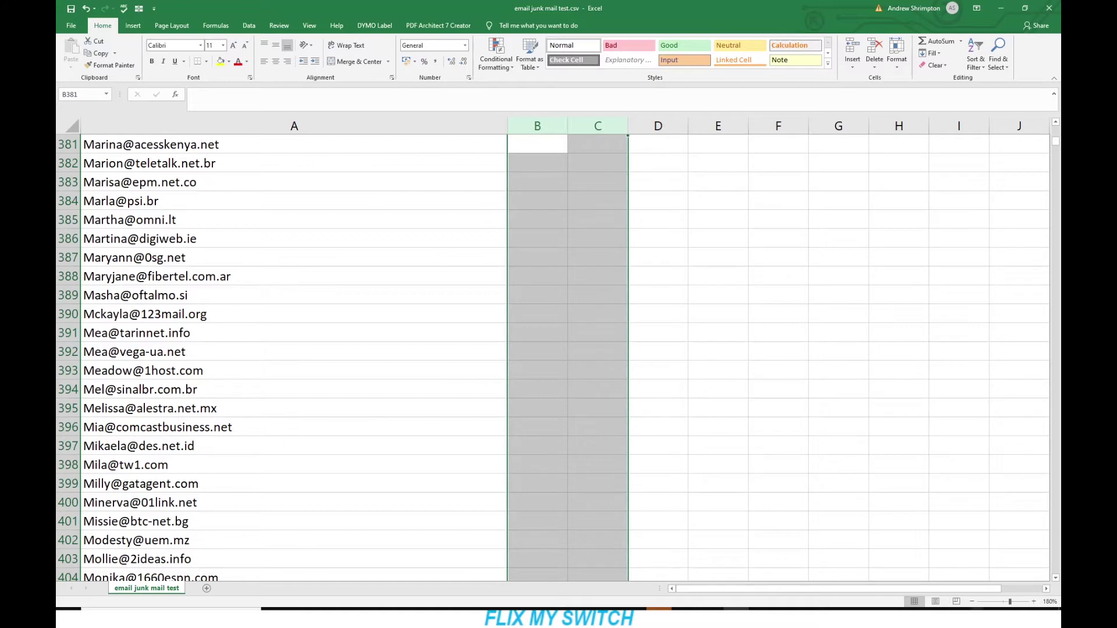
Step: Sort column A on cell values from A to Z, without a header row
drag(1010, 606, 1005, 601)
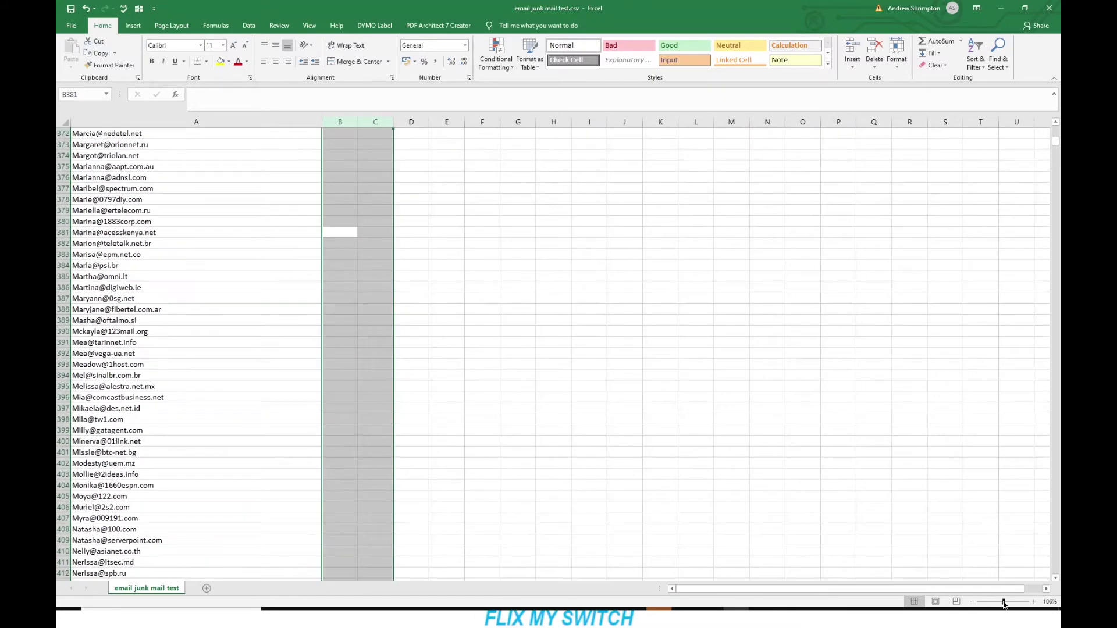
scroll(264, 228, up, 12)
scroll(264, 229, up, 20)
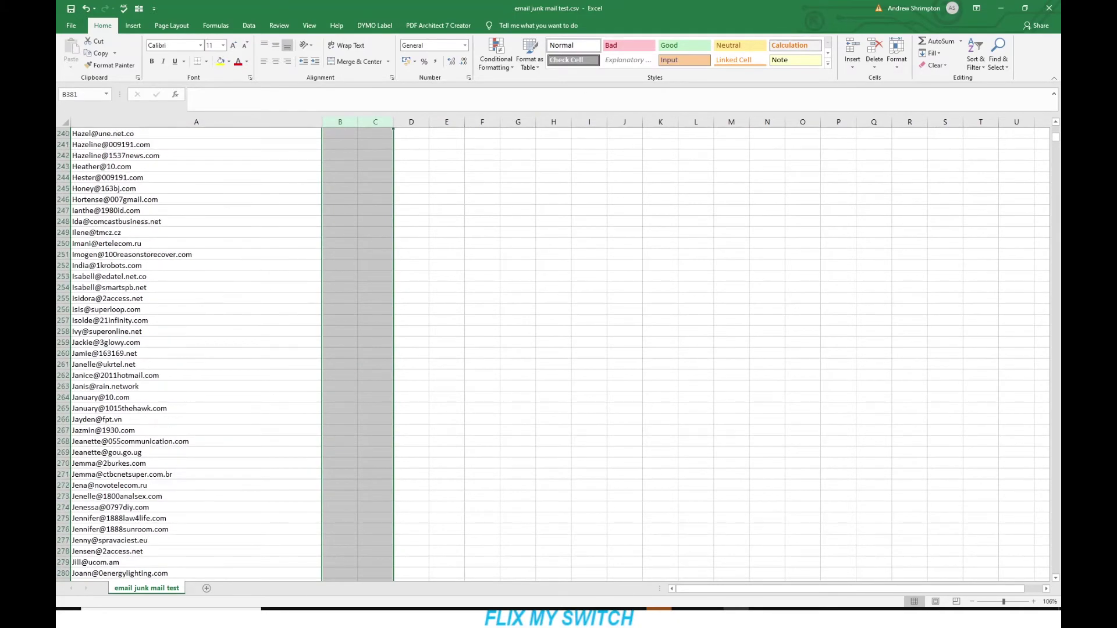
drag(1054, 137, 1056, 129)
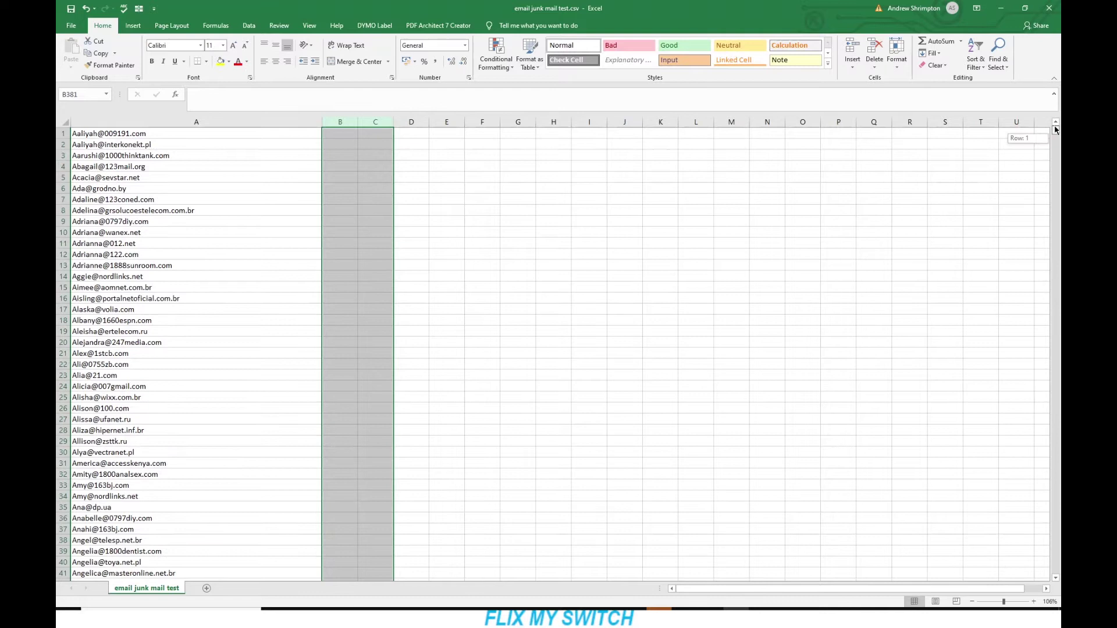
click(225, 122)
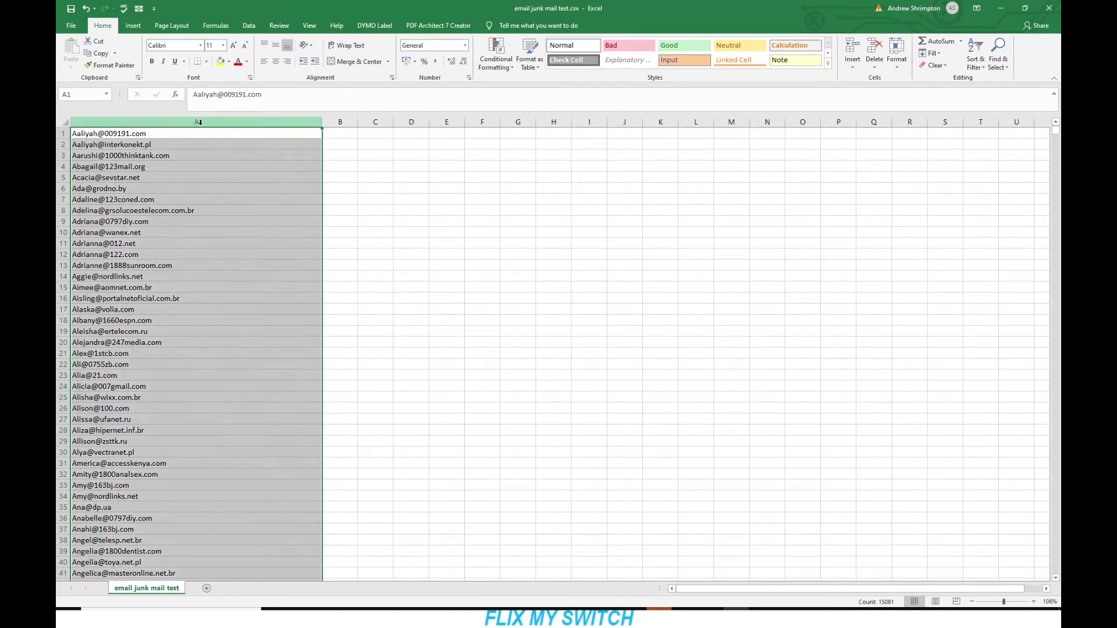
click(249, 25)
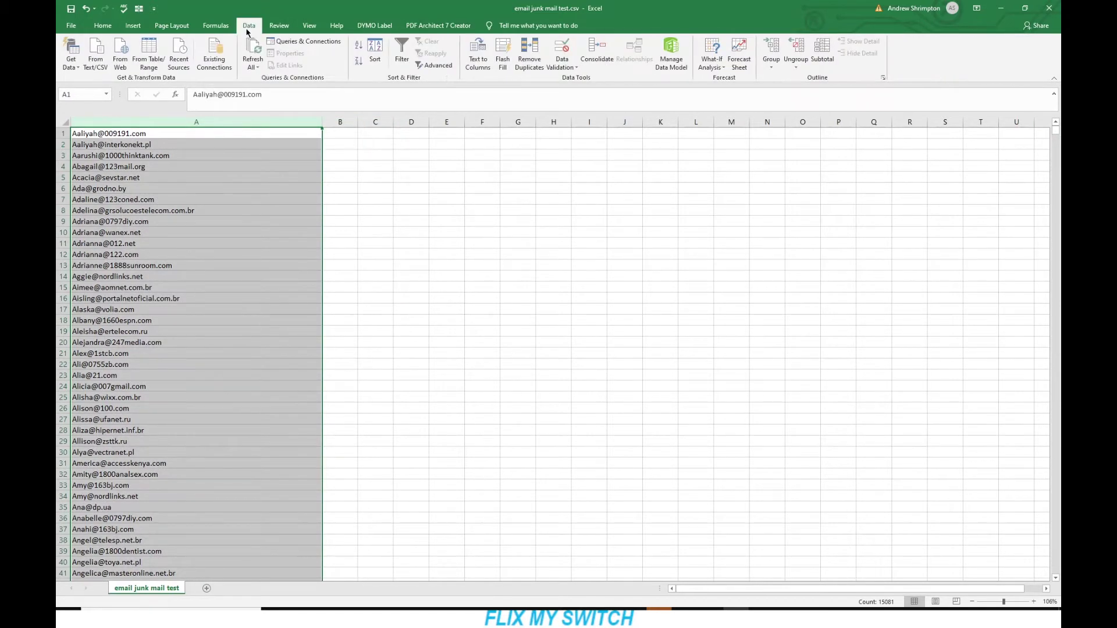
click(377, 51)
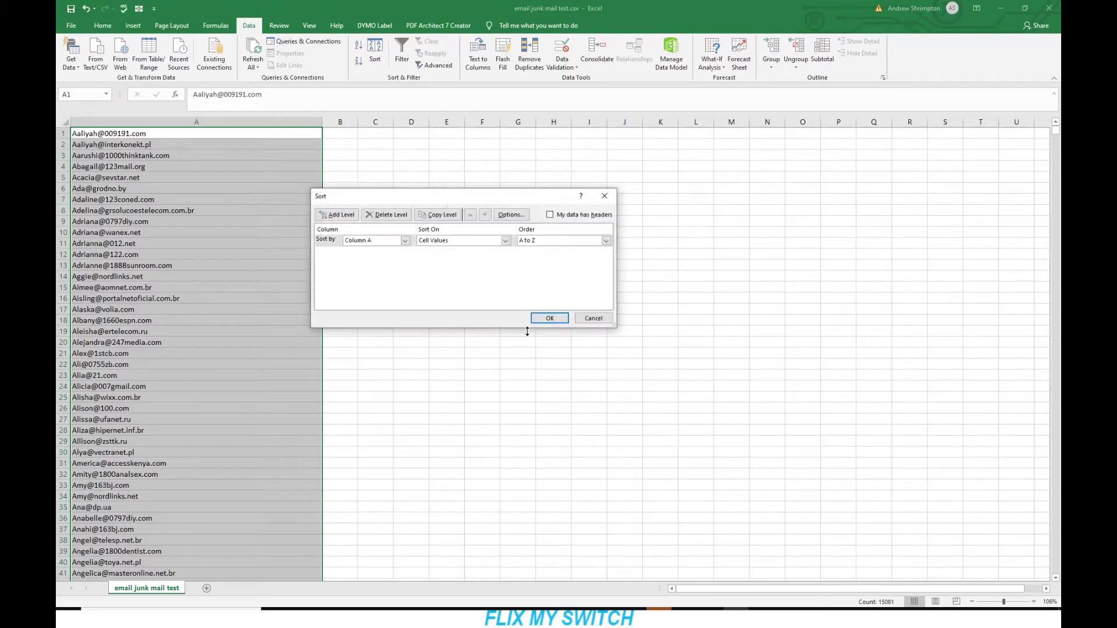
click(549, 319)
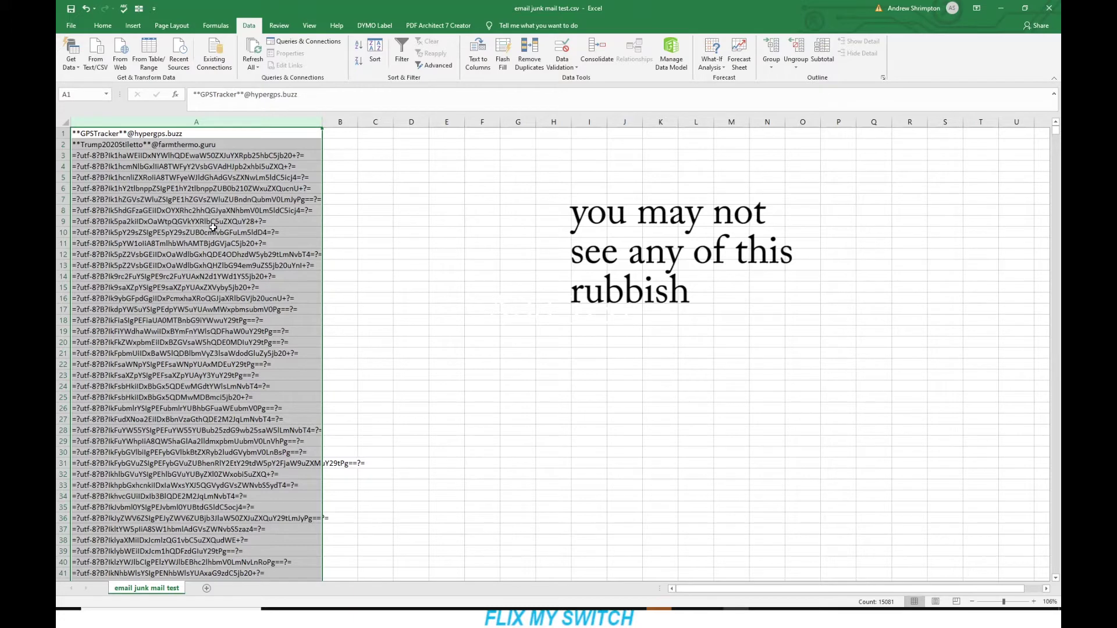
Step: Clear the contents of A1:A120, which hold the garbled encoded sender entries above the readable addresses
click(332, 135)
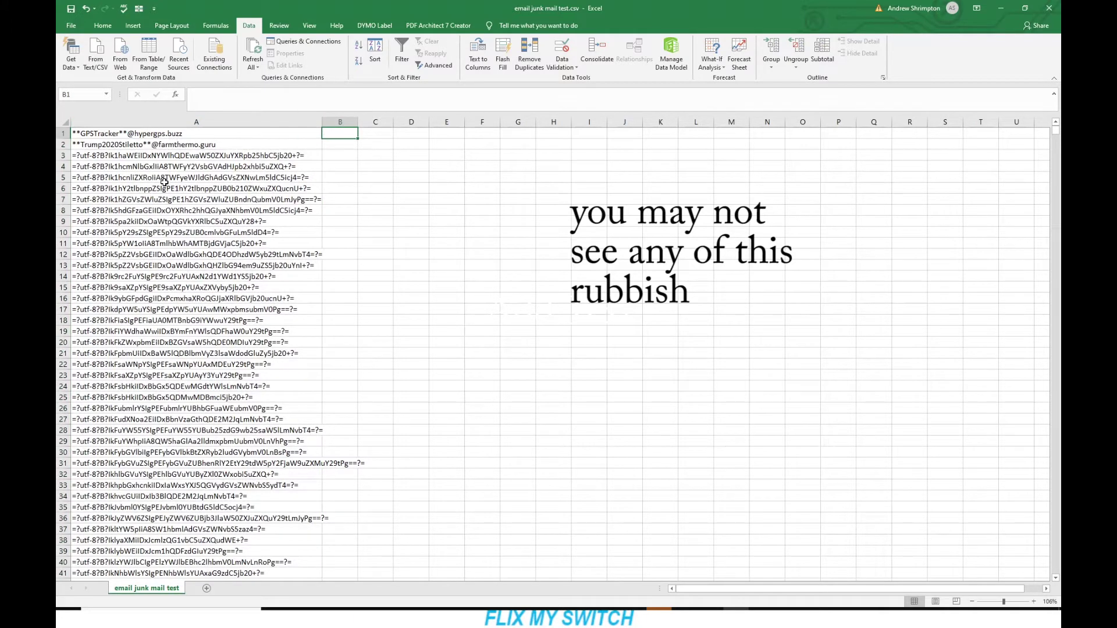
click(80, 133)
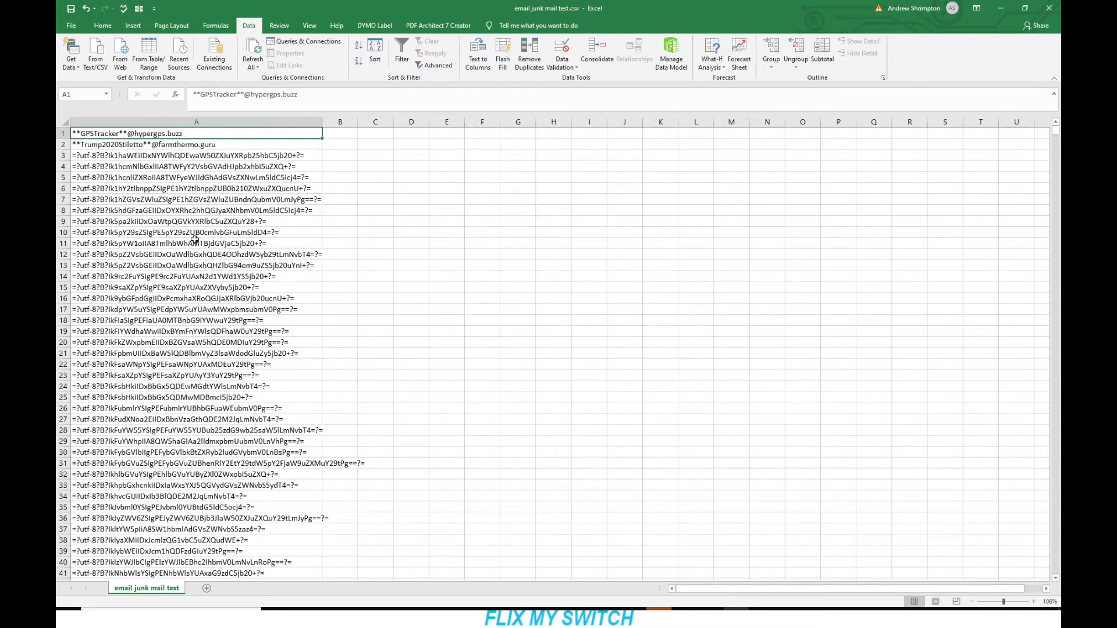
scroll(195, 239, down, 20)
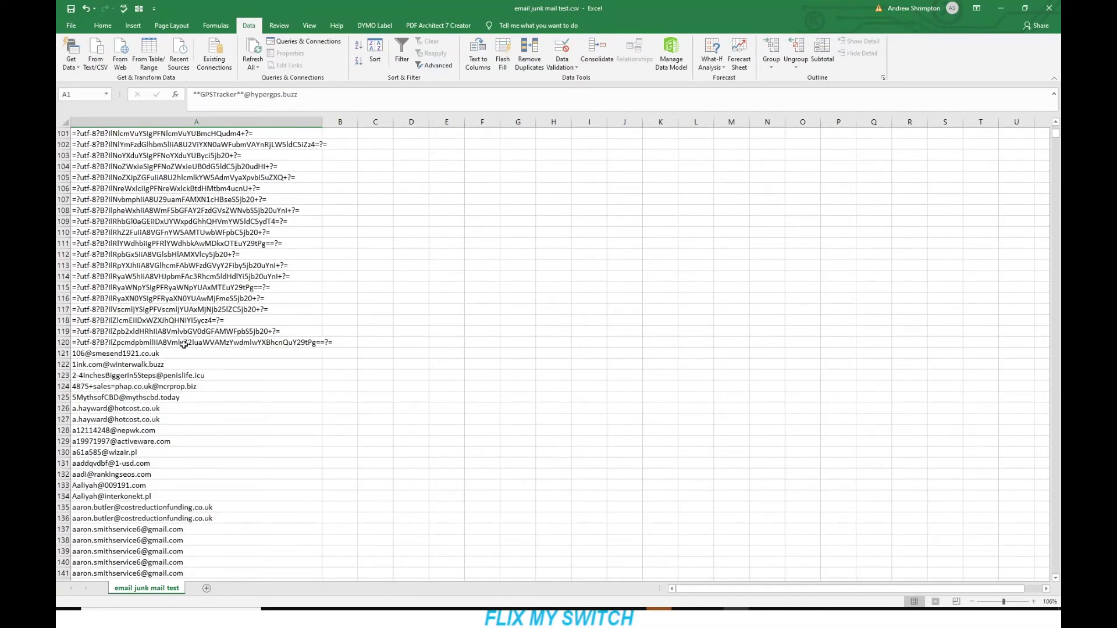
shift+click(184, 344)
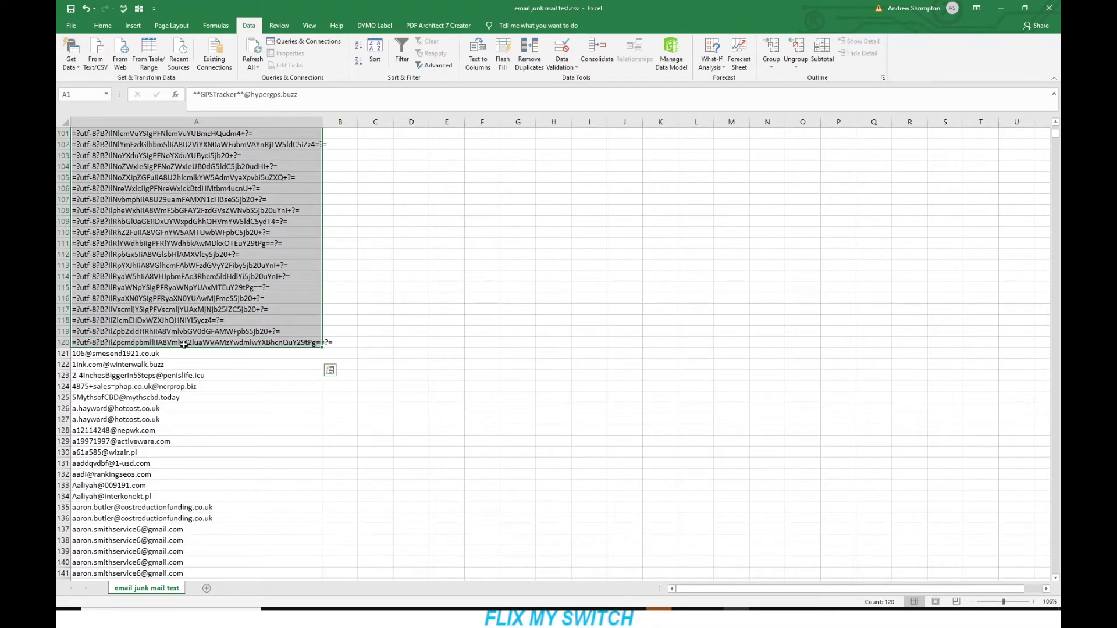
key(Delete)
scroll(184, 345, up, 20)
scroll(238, 305, down, 20)
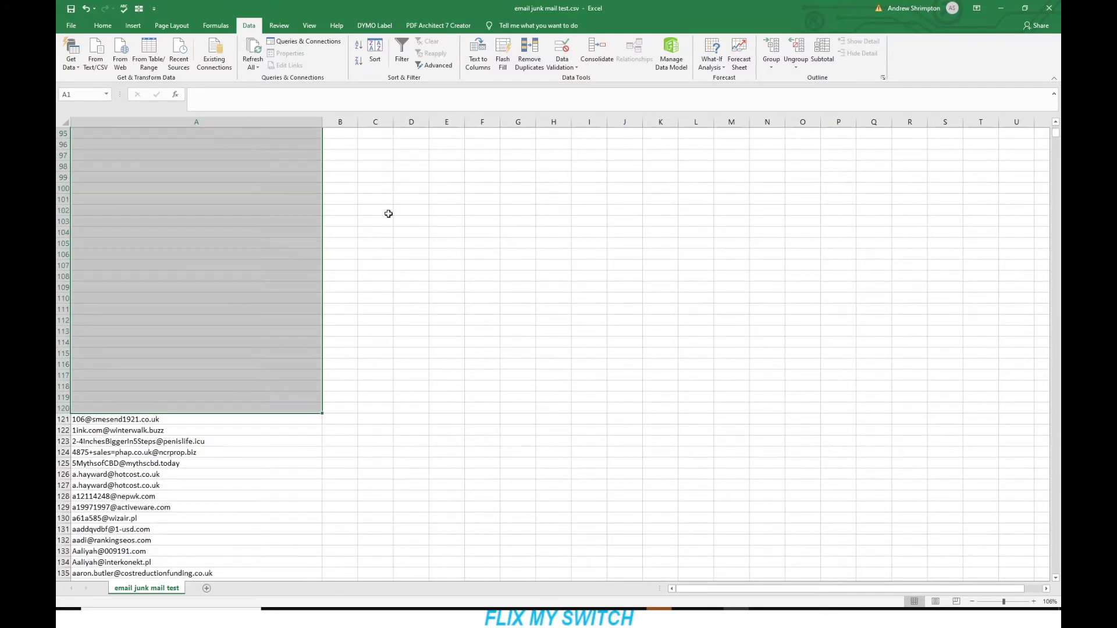
Step: Sort column A on cell values from A to Z without headers, closing up the emptied cells
click(388, 213)
click(257, 124)
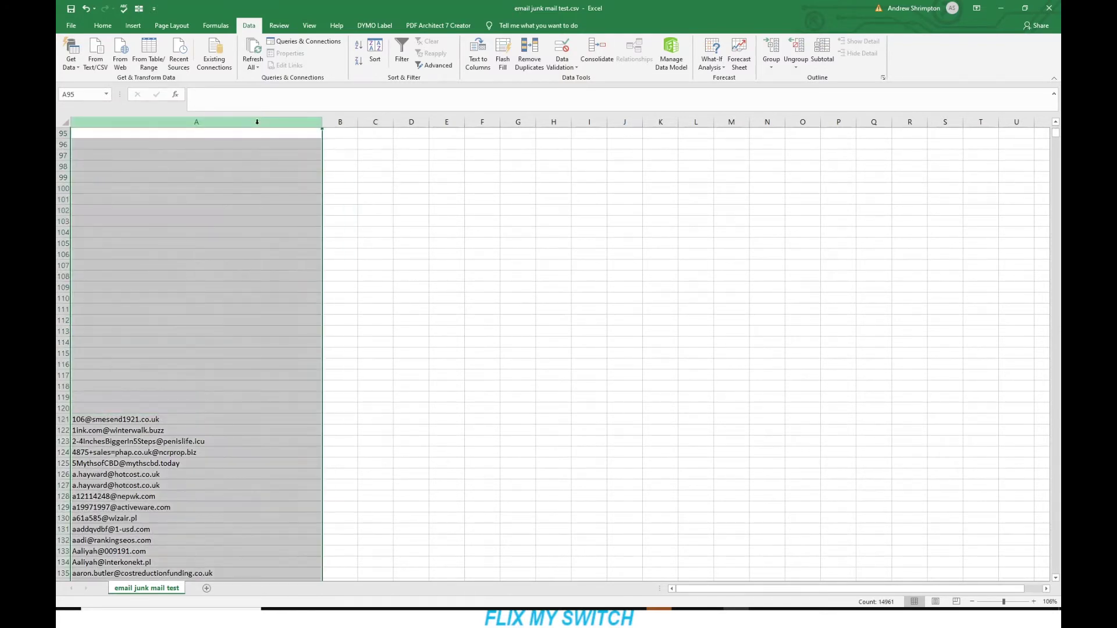
click(374, 51)
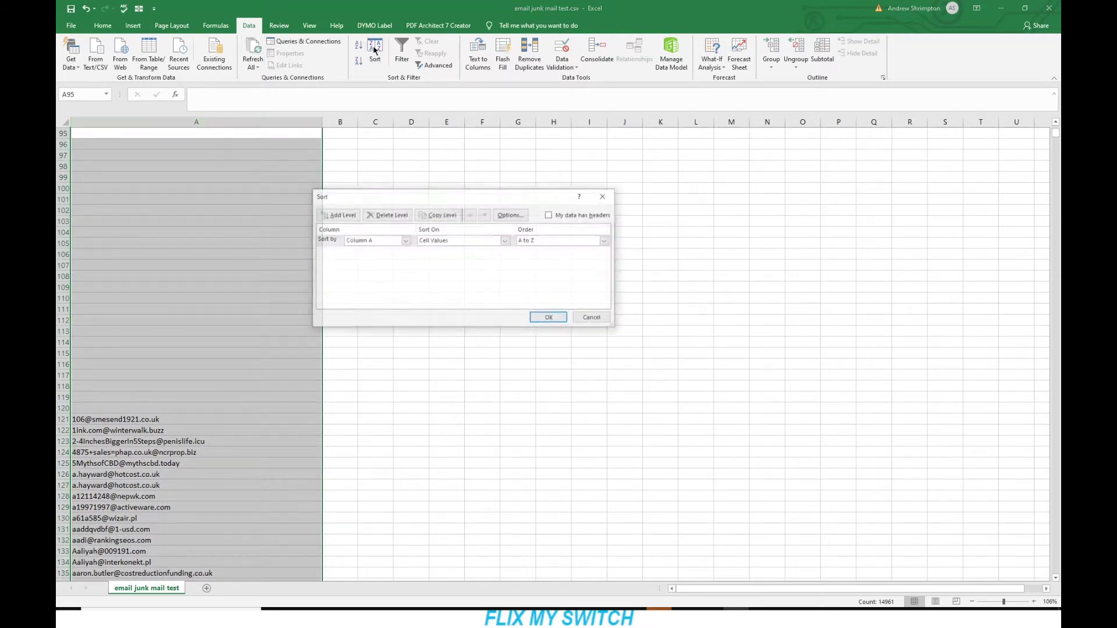
click(541, 314)
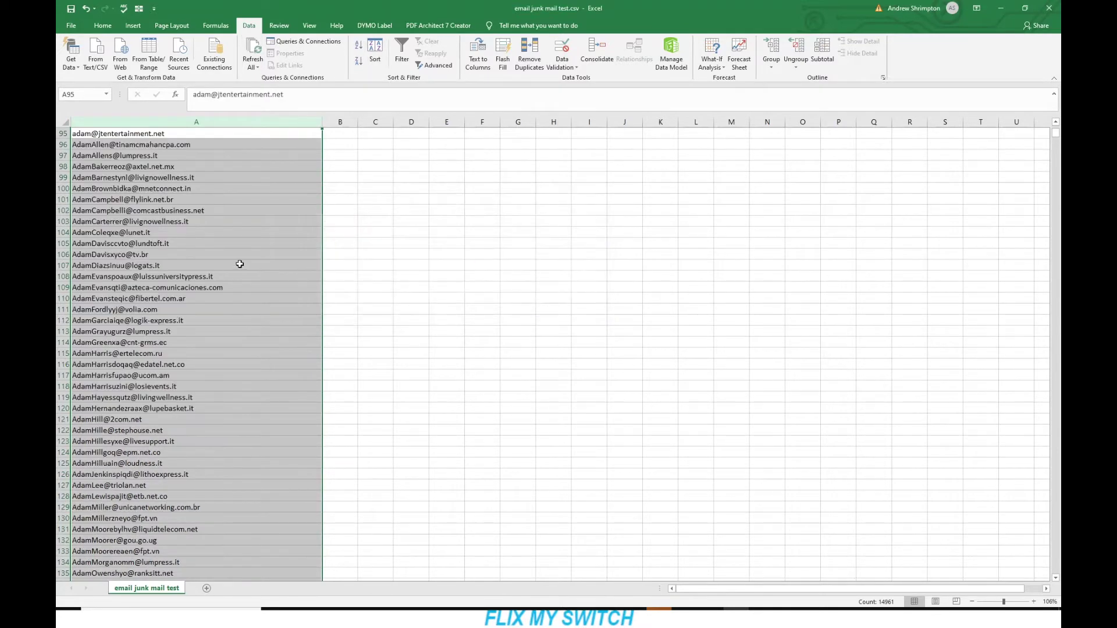
Step: Look through the sorted addresses in column A for garbled and repeated entries
scroll(239, 264, down, 20)
scroll(240, 264, up, 4)
scroll(239, 264, up, 9)
scroll(240, 264, down, 19)
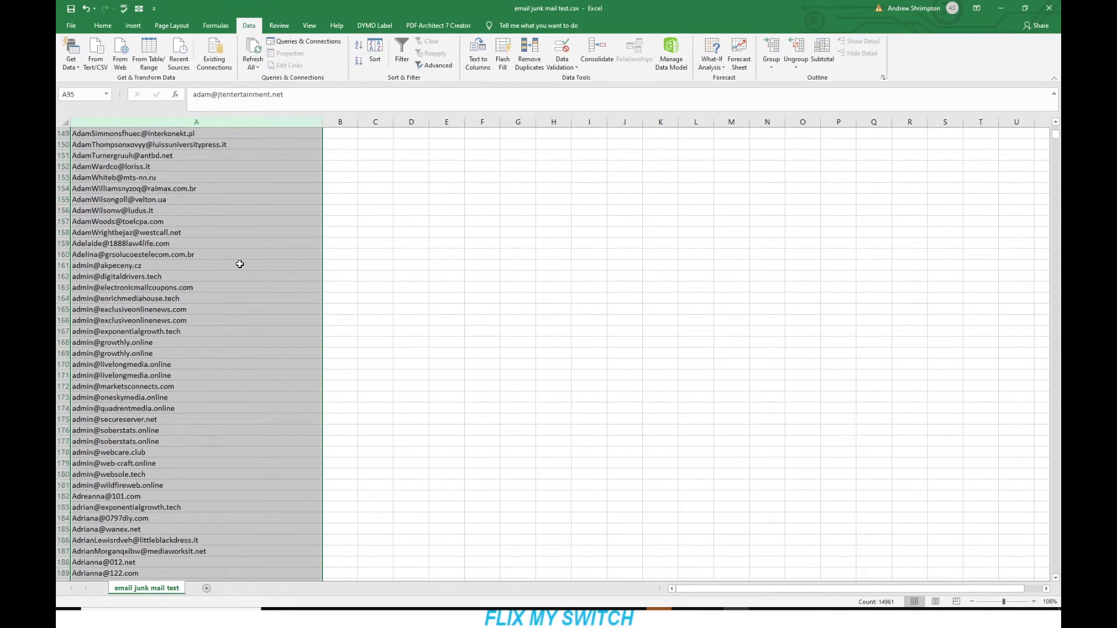
scroll(240, 264, down, 20)
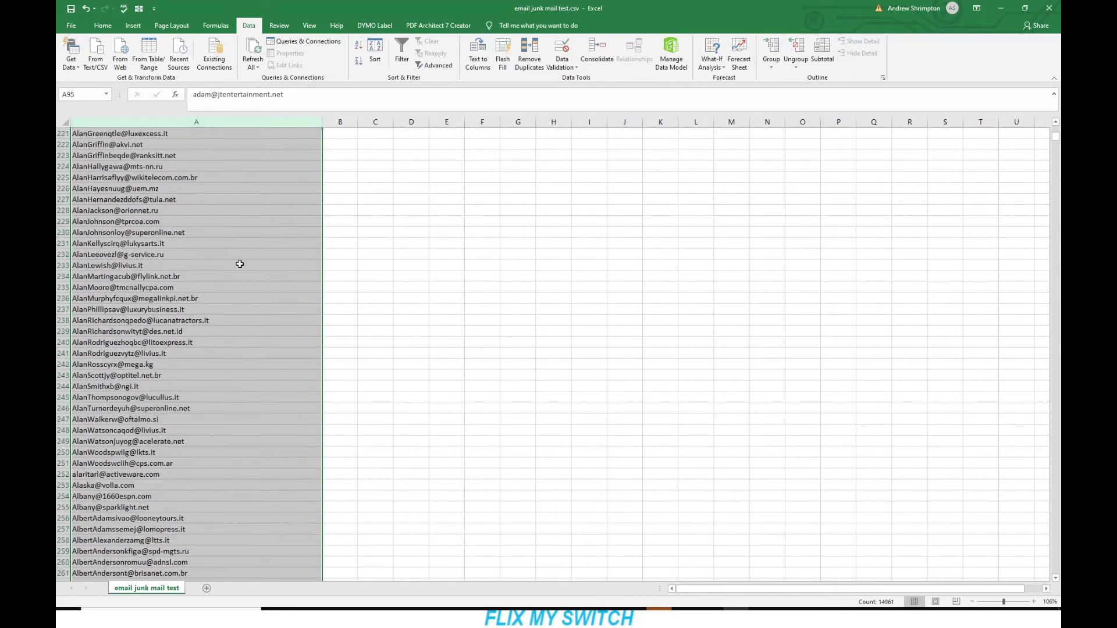
scroll(239, 265, down, 17)
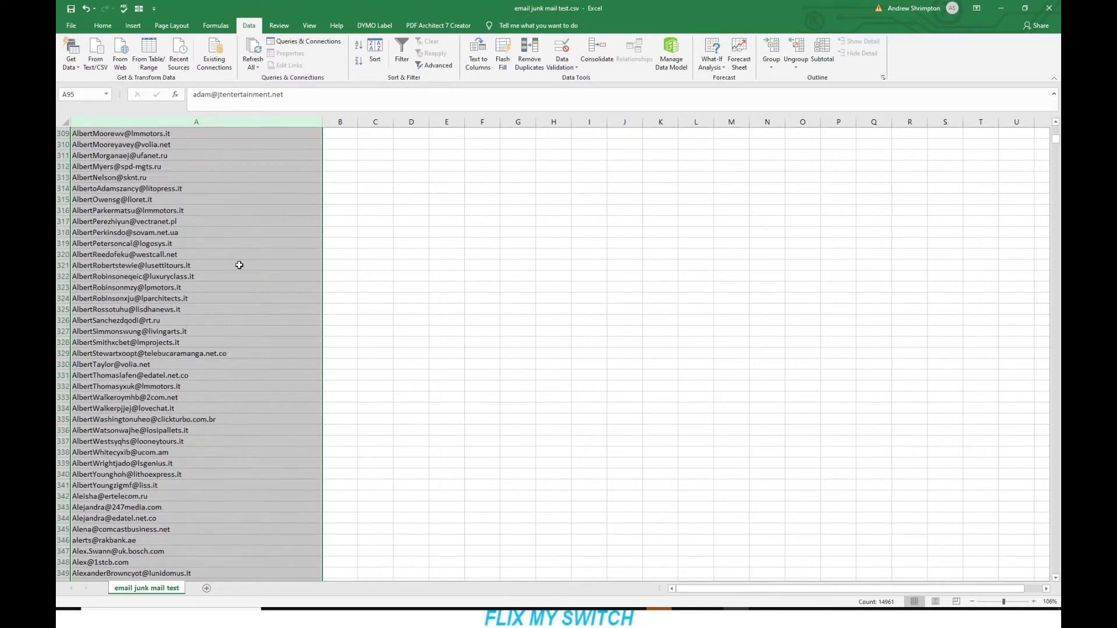
scroll(239, 265, down, 8)
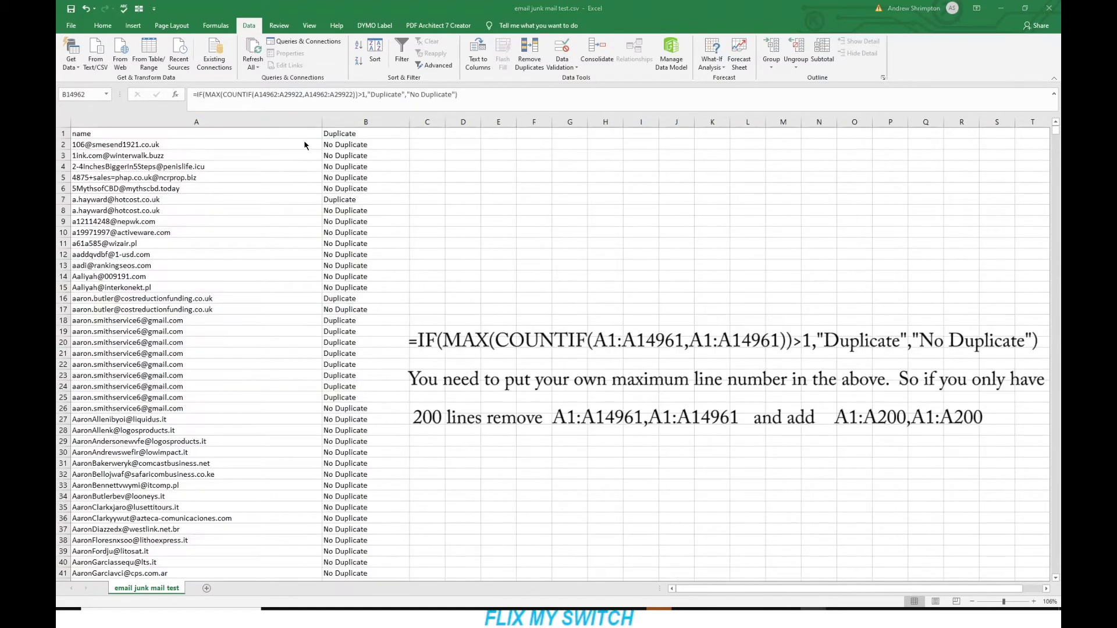
Step: Add filters to header row 1 and filter the Duplicate column to show only rows marked Duplicate
click(349, 145)
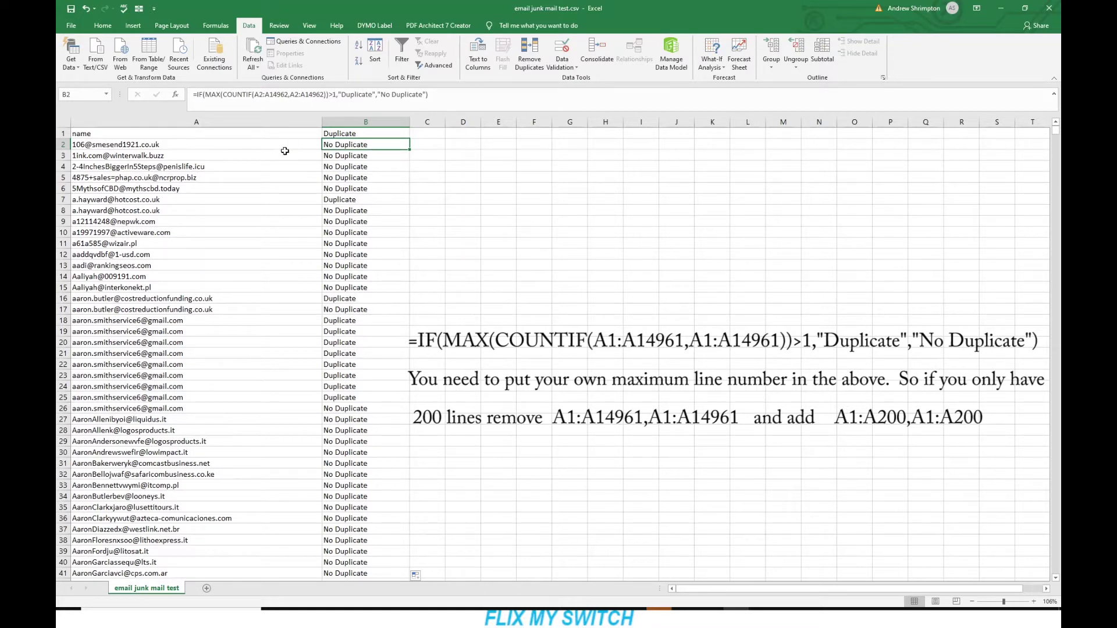
click(61, 133)
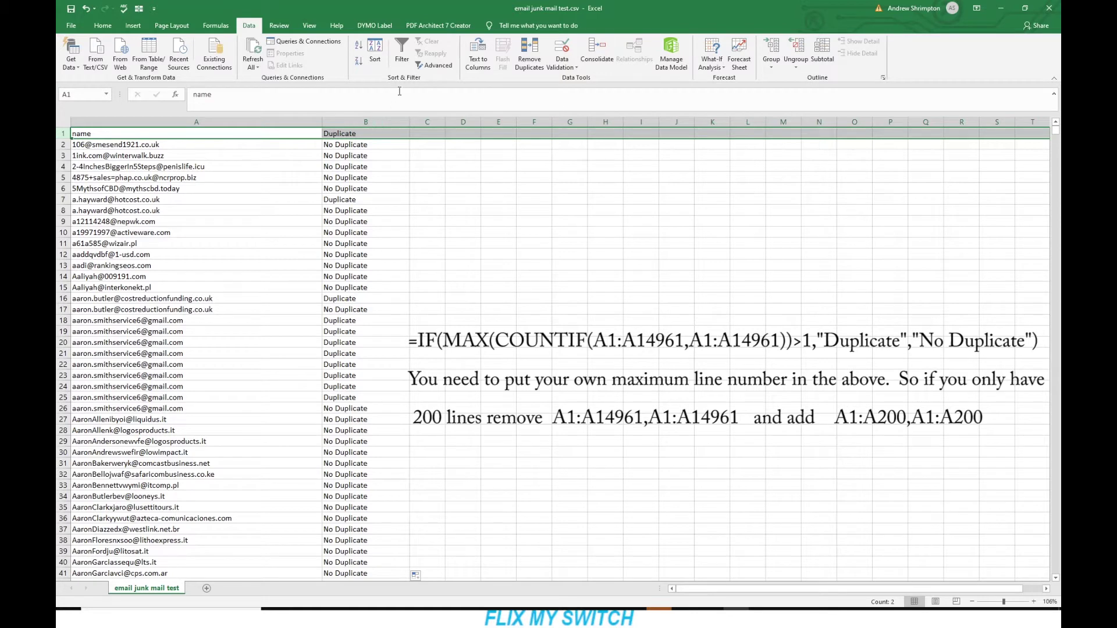
click(403, 51)
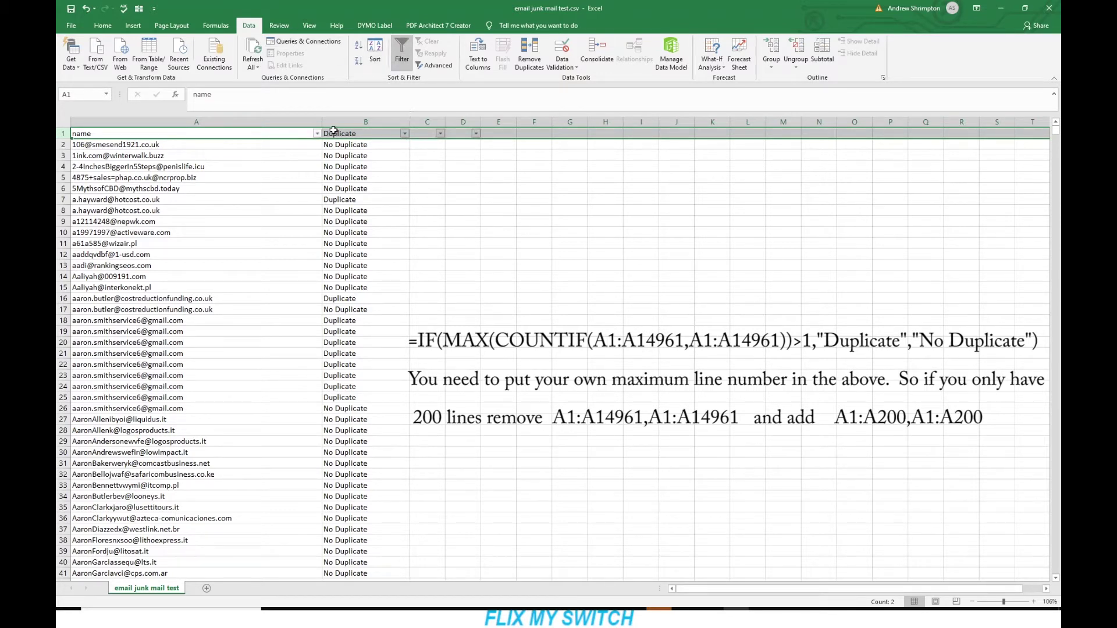
click(405, 135)
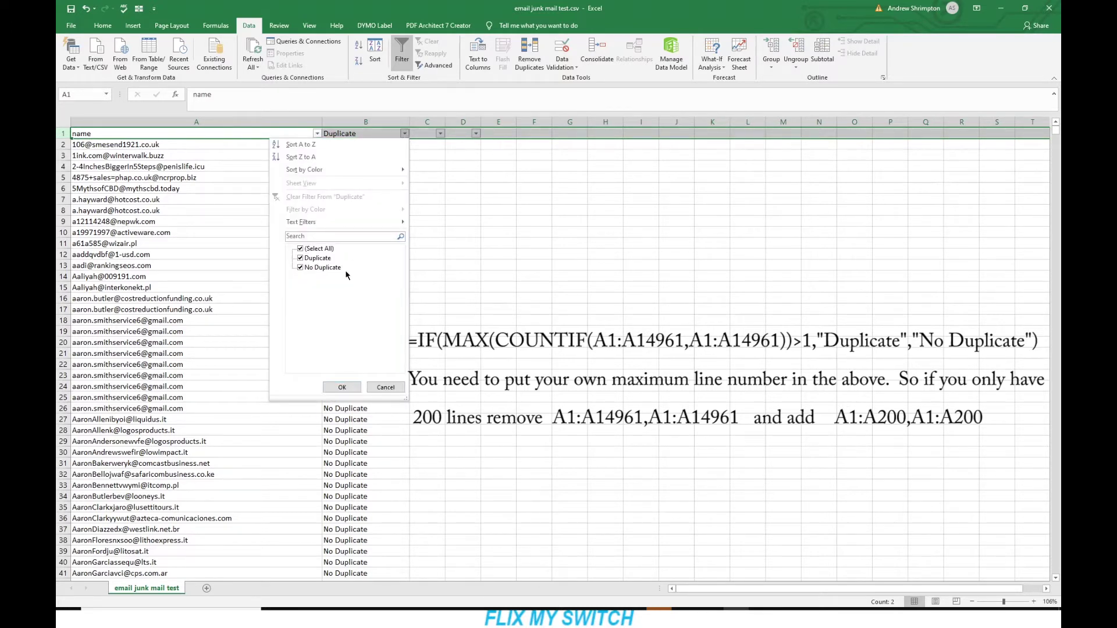
click(301, 268)
click(342, 388)
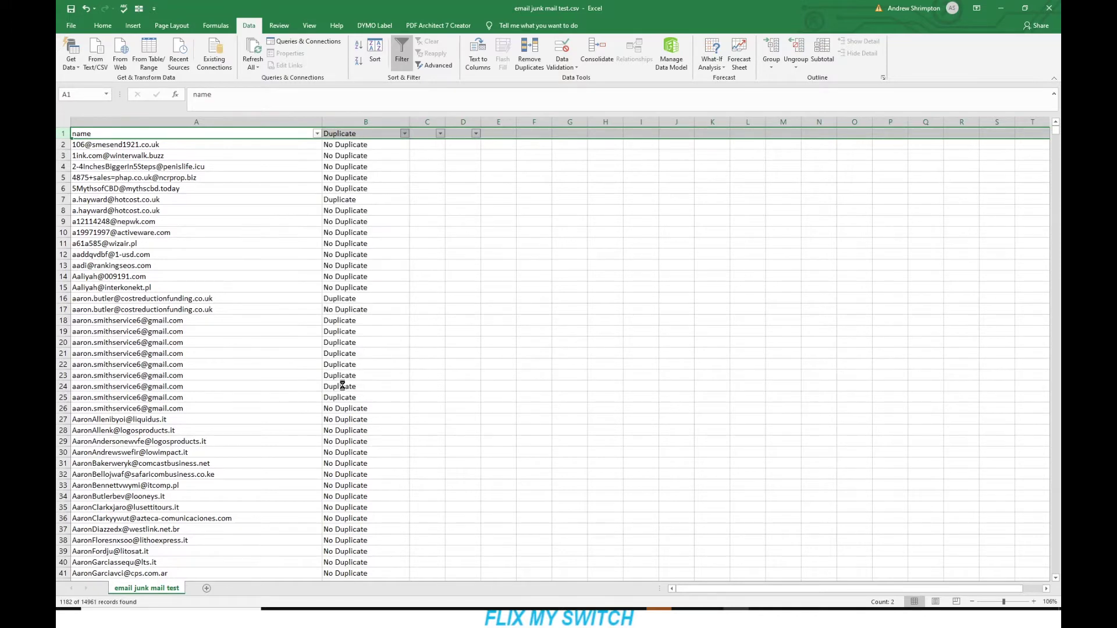
Step: Clear the contents of all filtered duplicate rows in columns A and B, from row 7 through row 14951
scroll(419, 295, down, 1)
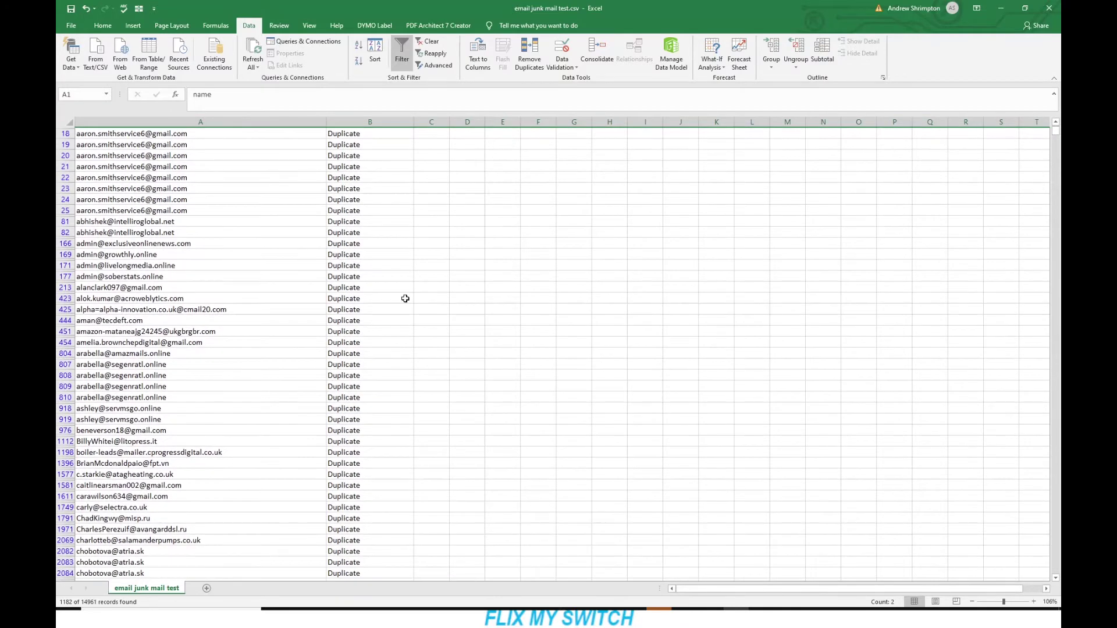
scroll(418, 295, up, 1)
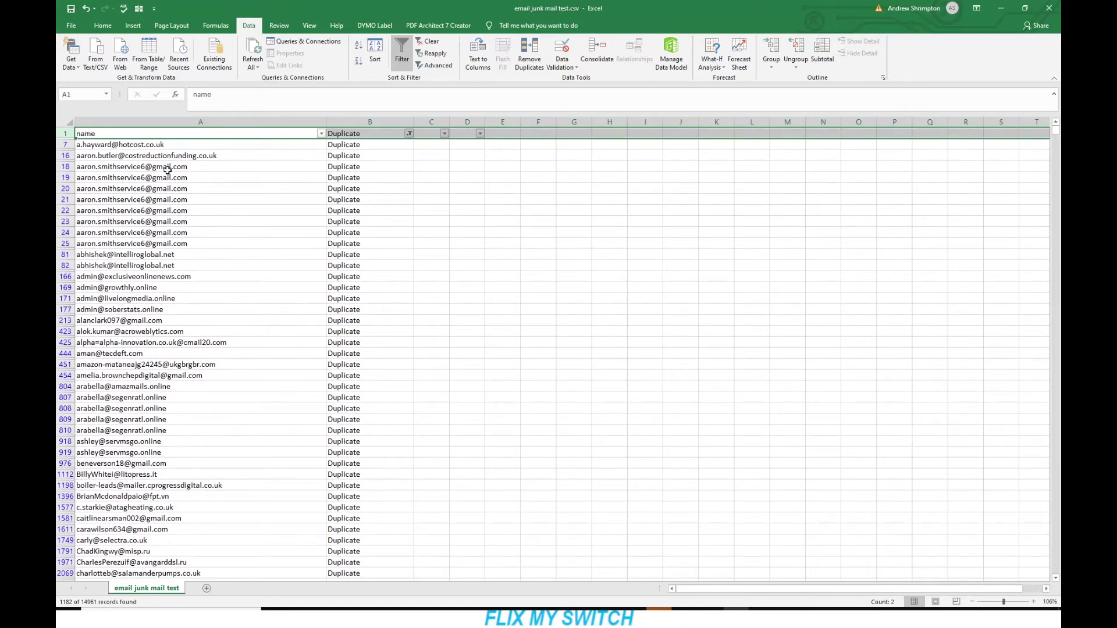
drag(95, 147, 357, 552)
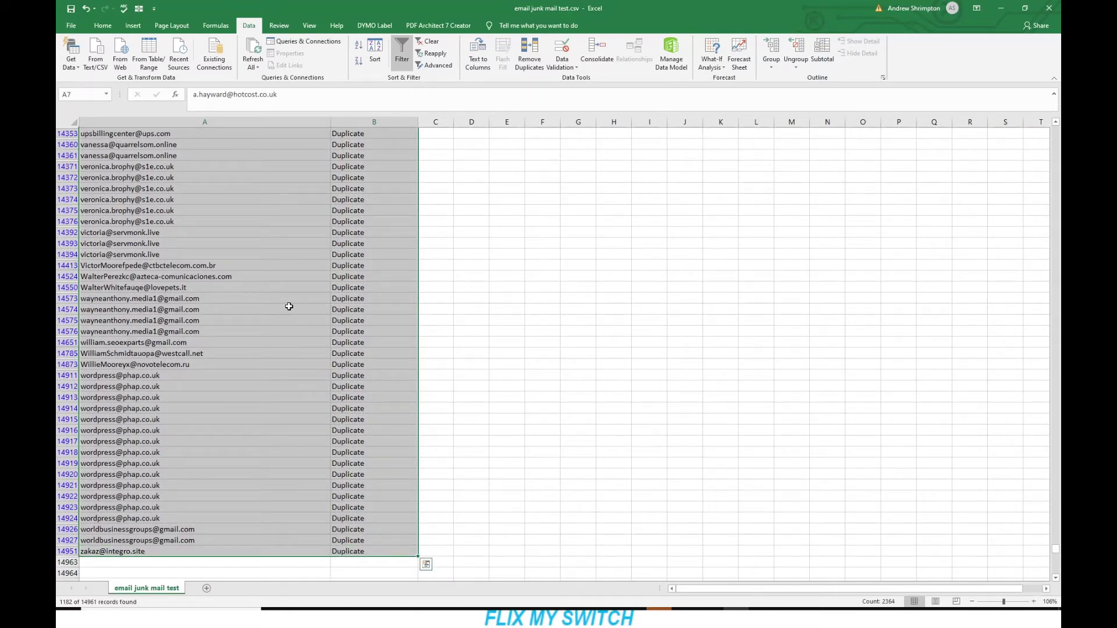
key(Delete)
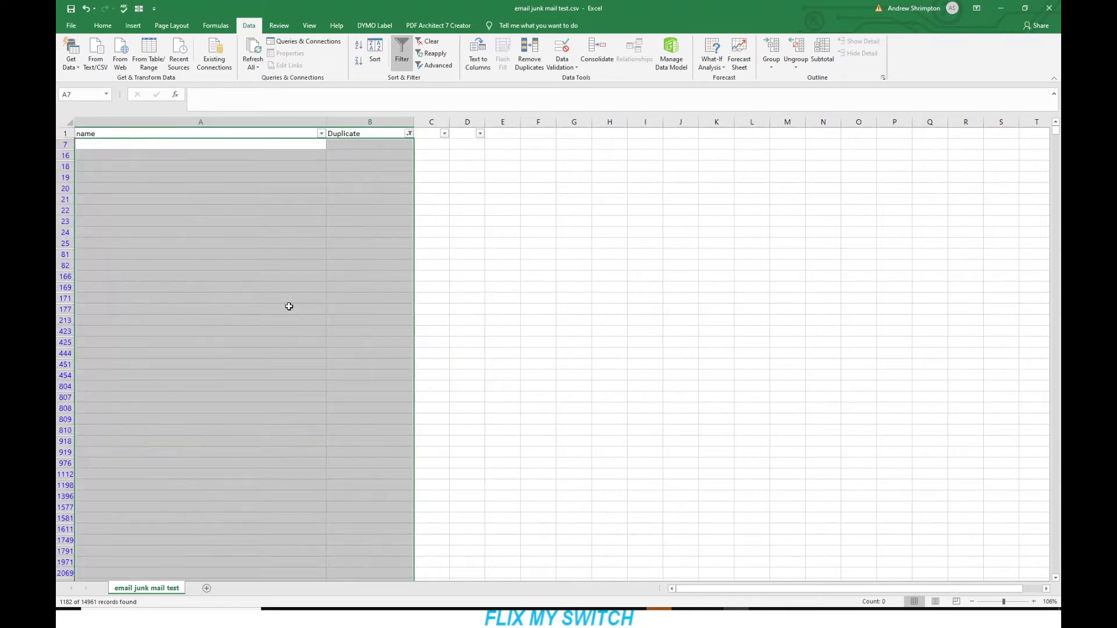
Step: Change the Duplicate column's filter to show only the No Duplicate rows
click(409, 133)
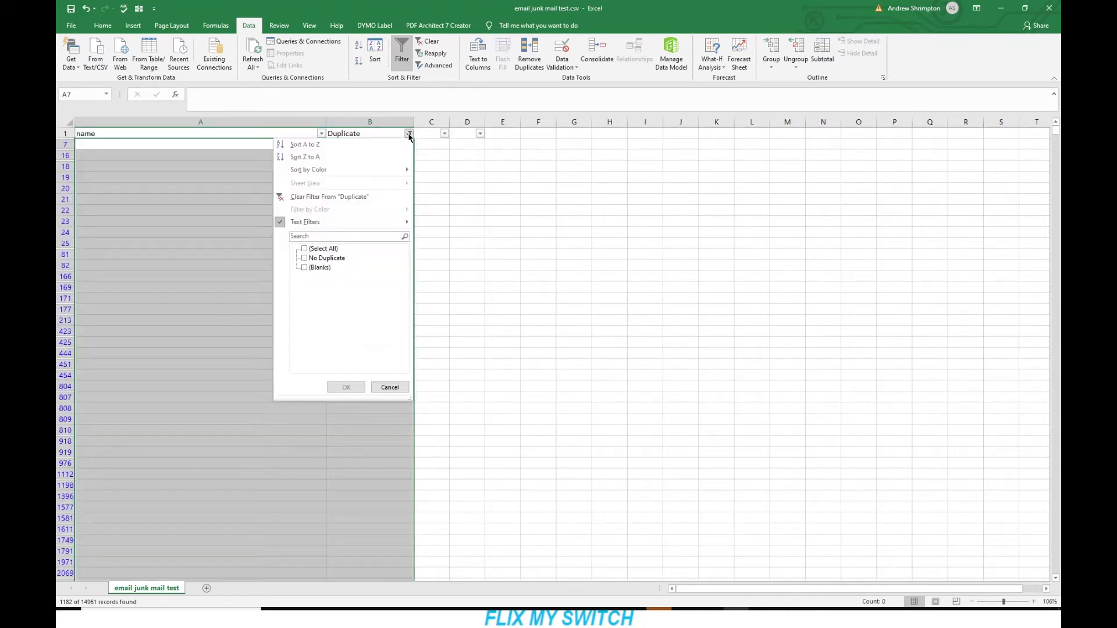
click(304, 258)
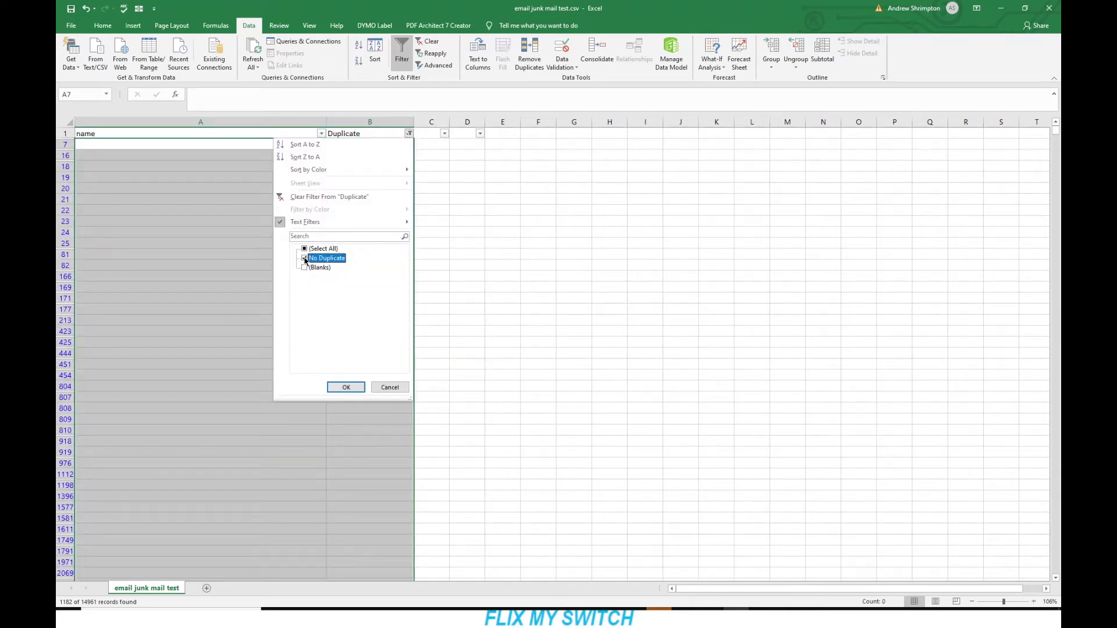
click(347, 387)
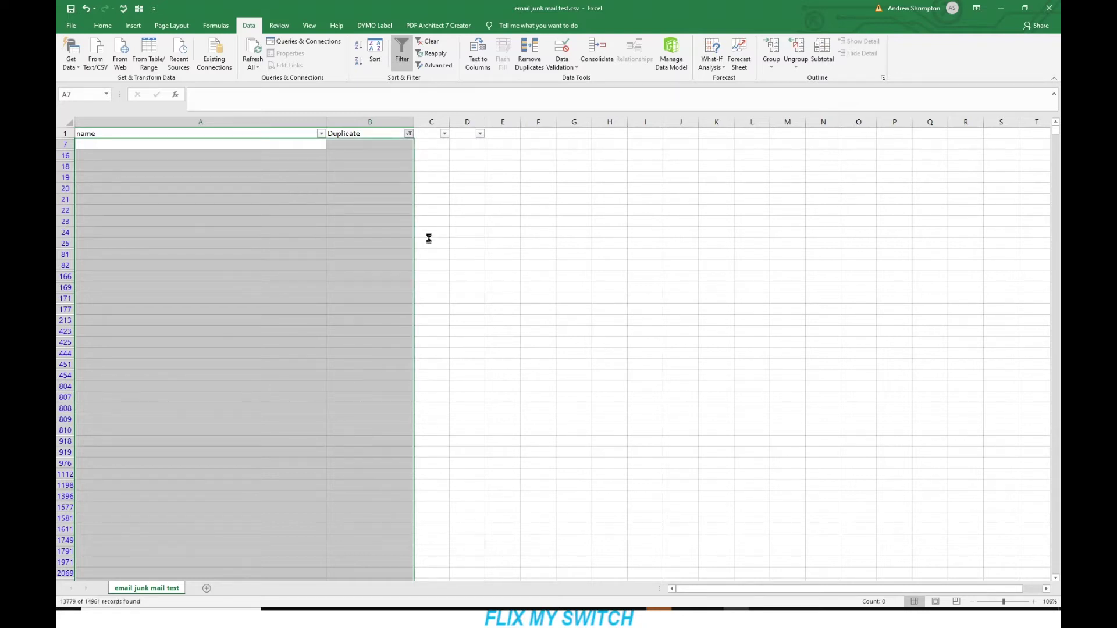
click(460, 198)
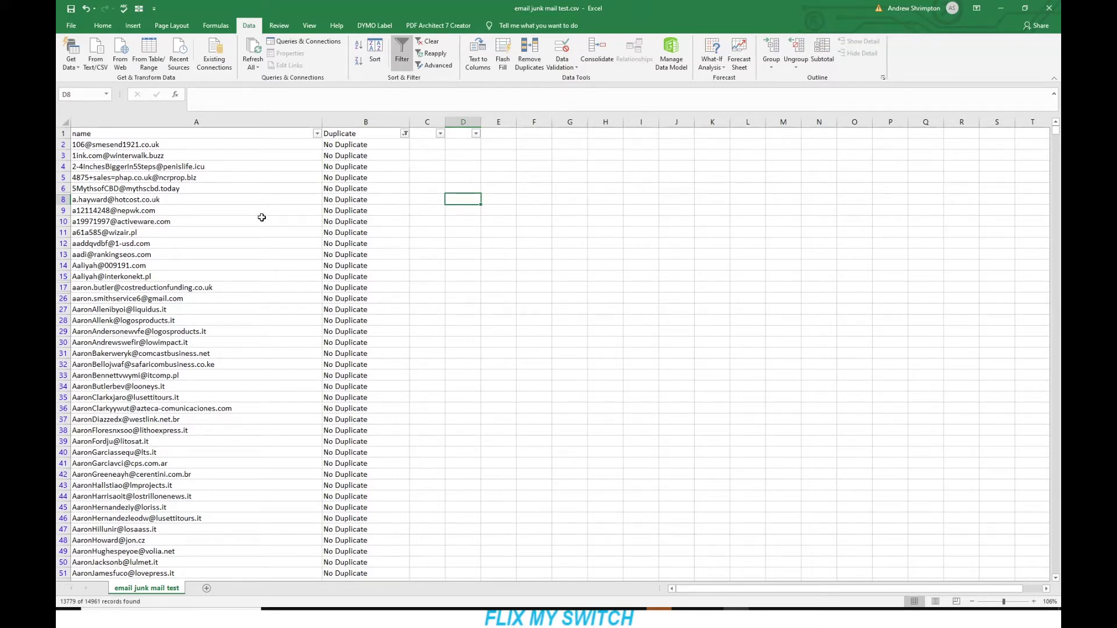
Step: Look through the filtered No Duplicate list for legitimate senders that should not be blocked
scroll(262, 217, down, 20)
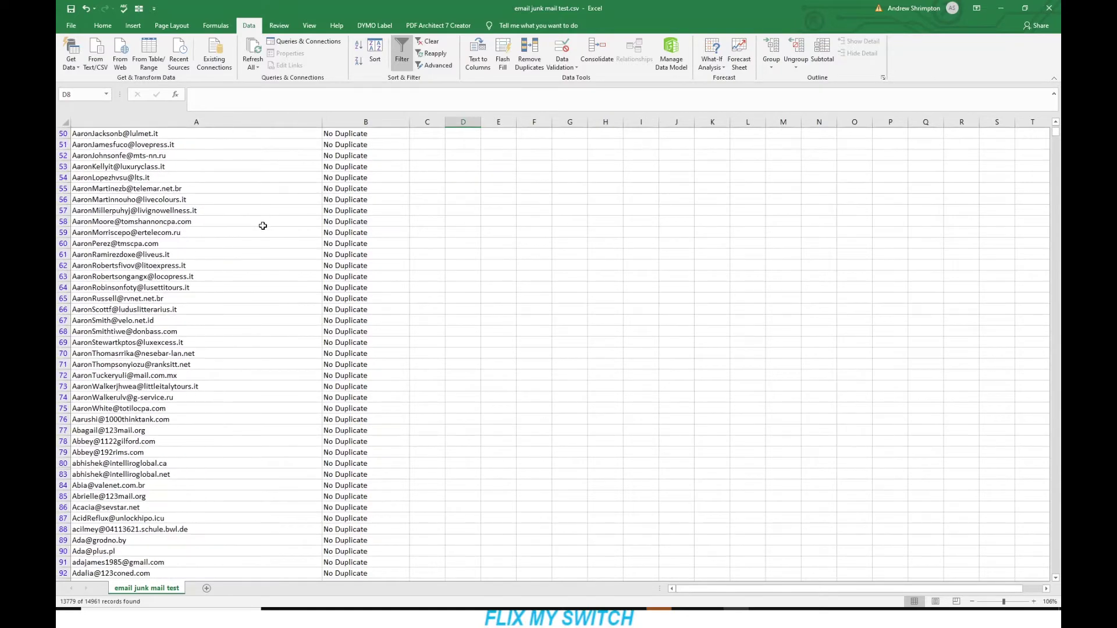
scroll(263, 228, down, 20)
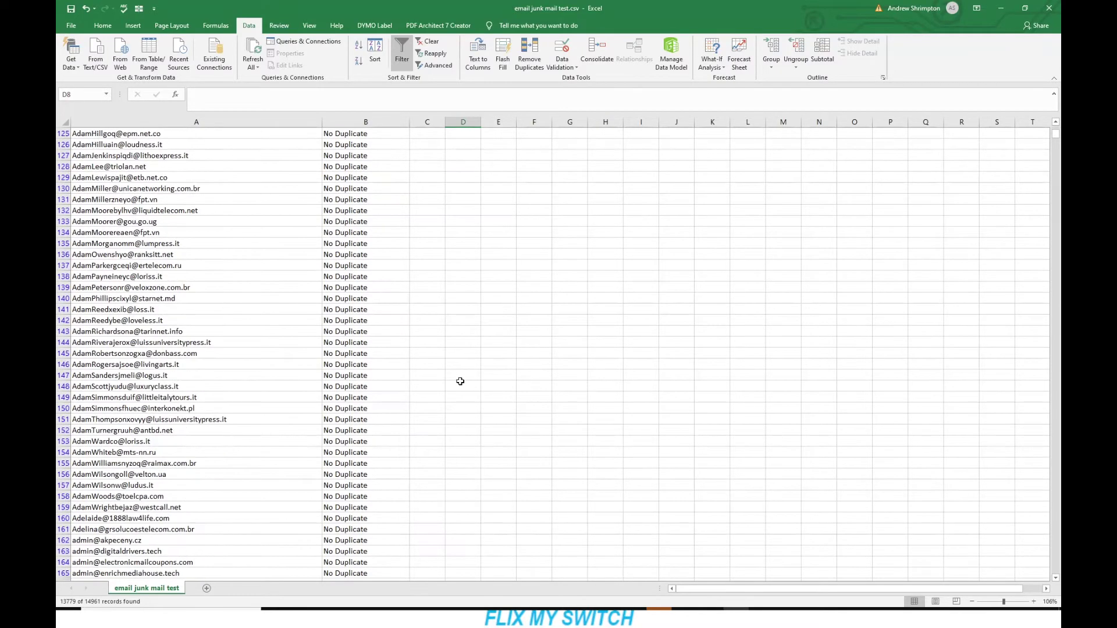
scroll(461, 382, down, 7)
scroll(460, 381, down, 3)
scroll(461, 382, down, 18)
scroll(460, 383, down, 20)
scroll(461, 384, down, 19)
scroll(460, 383, down, 4)
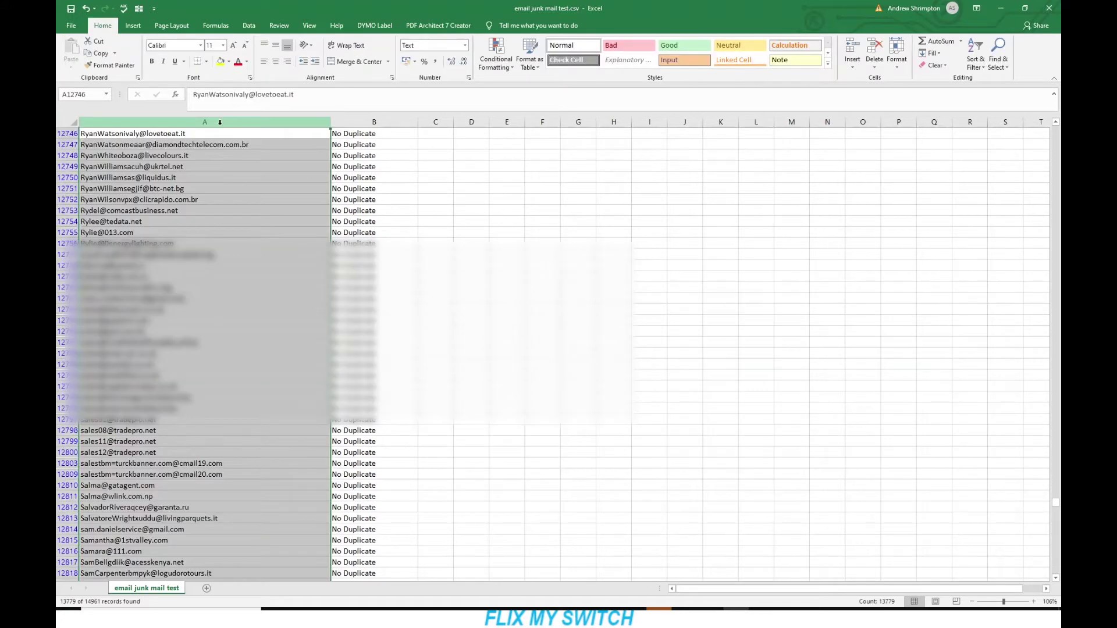
Step: Find the WordPress sender's address in column A, delete its row 14924, and search again for further matches
click(1002, 51)
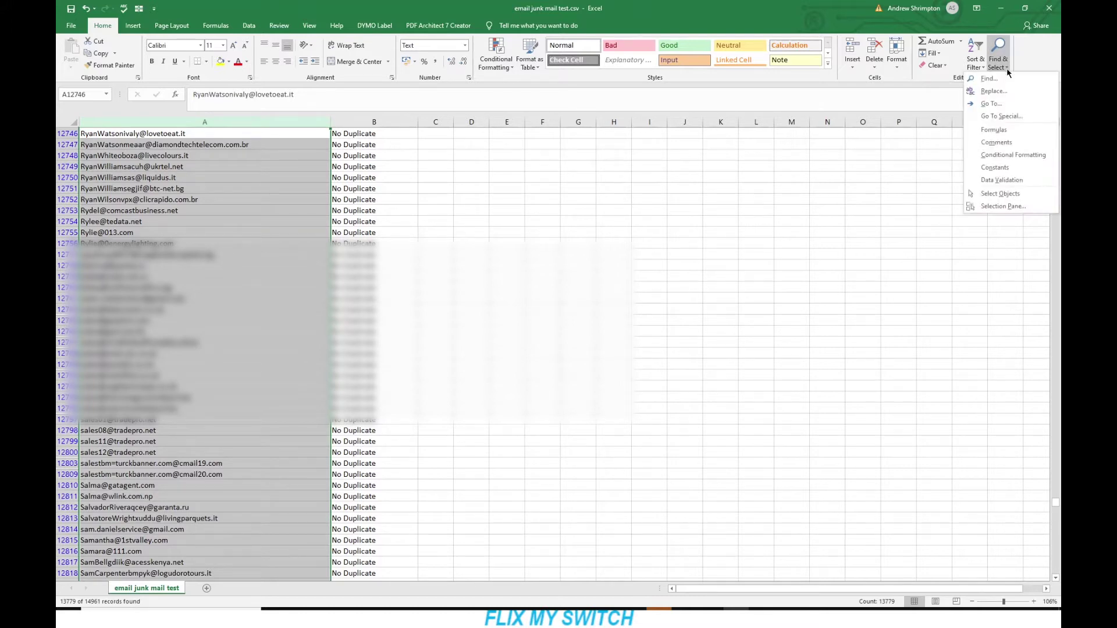
click(1009, 86)
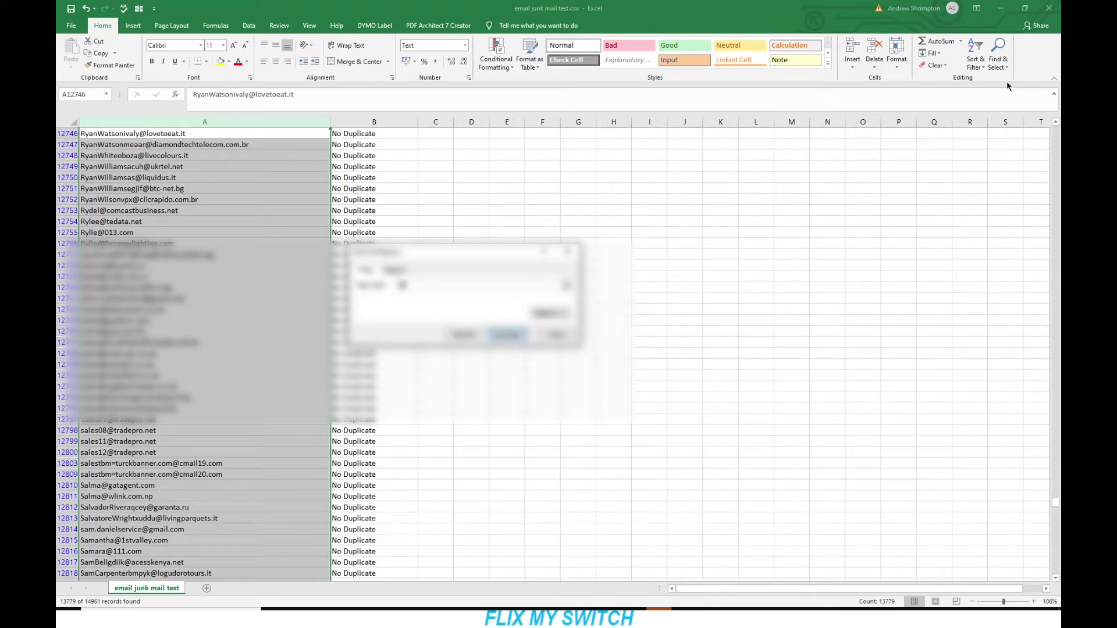
key(Return)
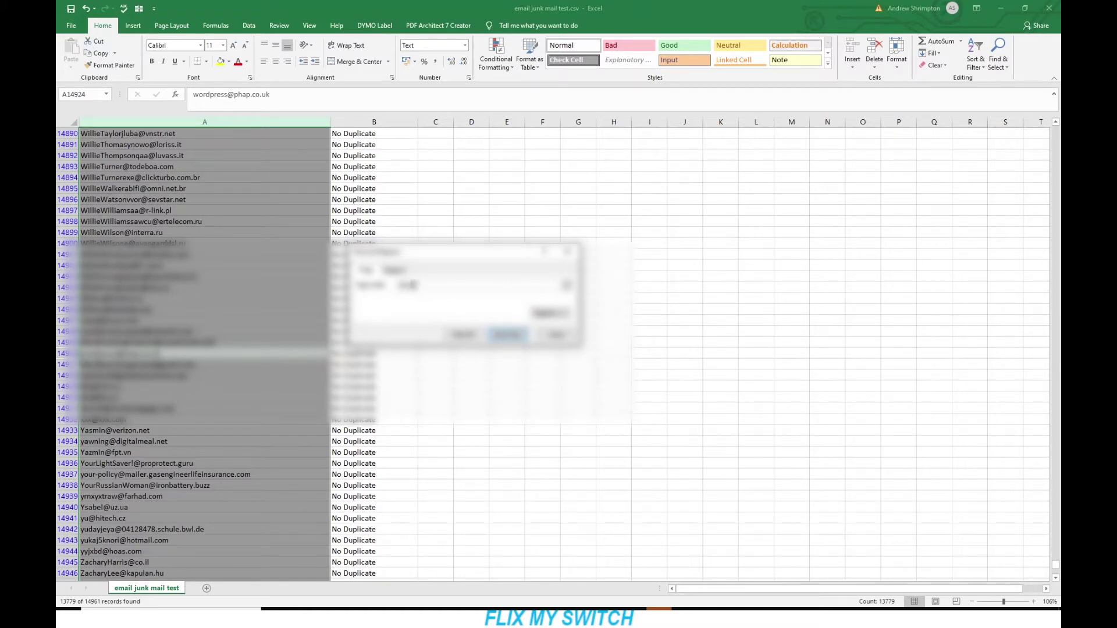
click(66, 353)
right_click(66, 353)
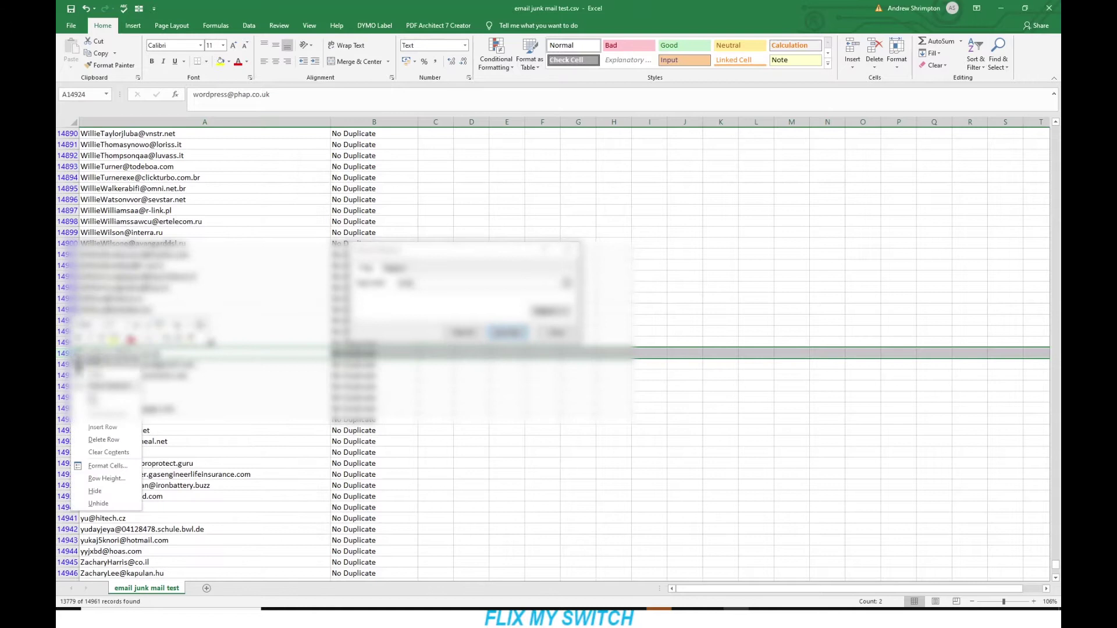
click(102, 439)
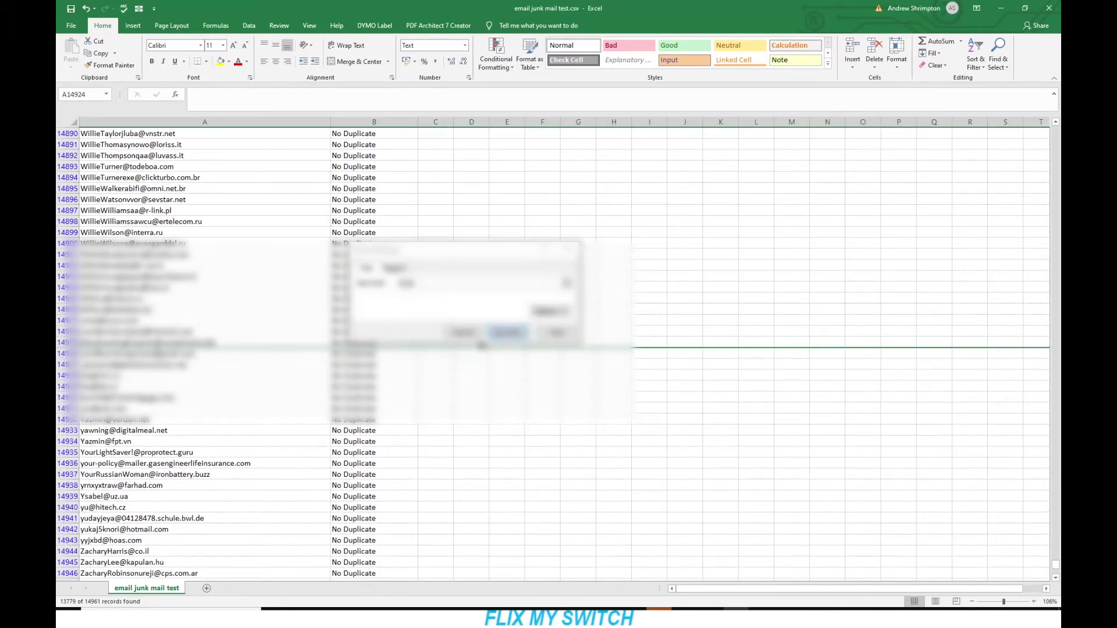
click(506, 337)
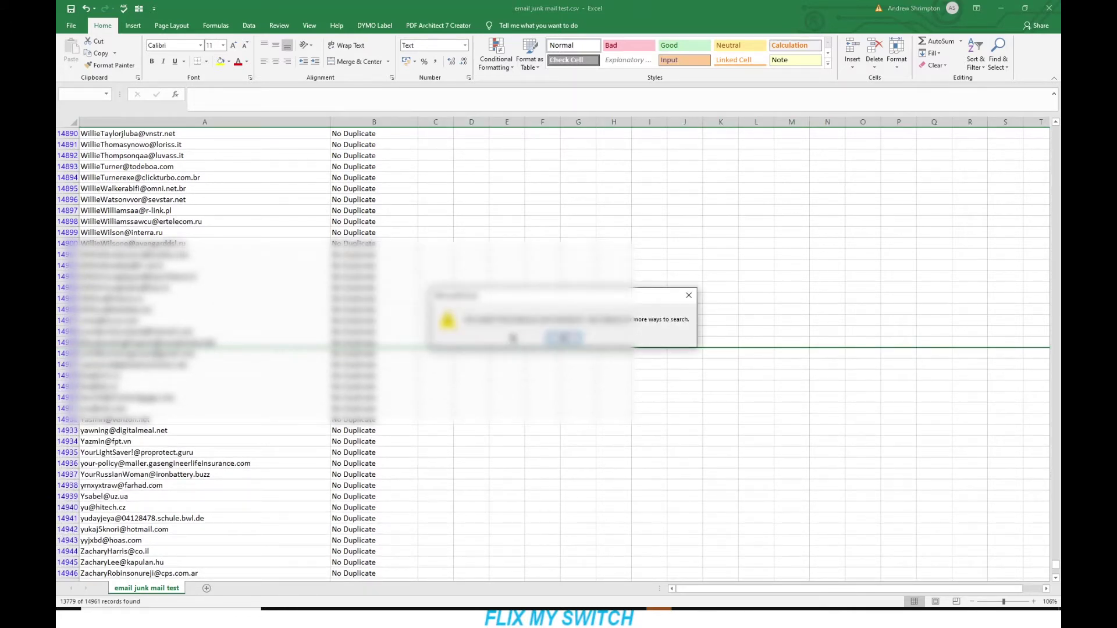
click(564, 338)
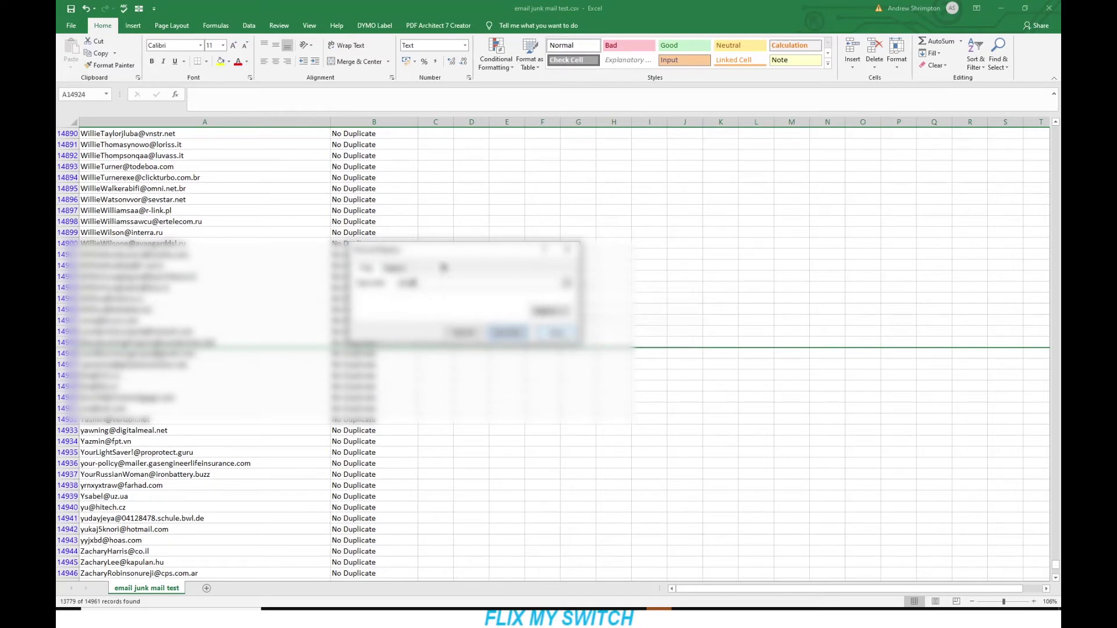
Step: Search column A for the gaatech sender's address and delete its row 12764
click(191, 119)
key(BackSpace)
key(BackSpace)
key(BackSpace)
key(BackSpace)
text(@)
key(BackSpace)
text(.uk)
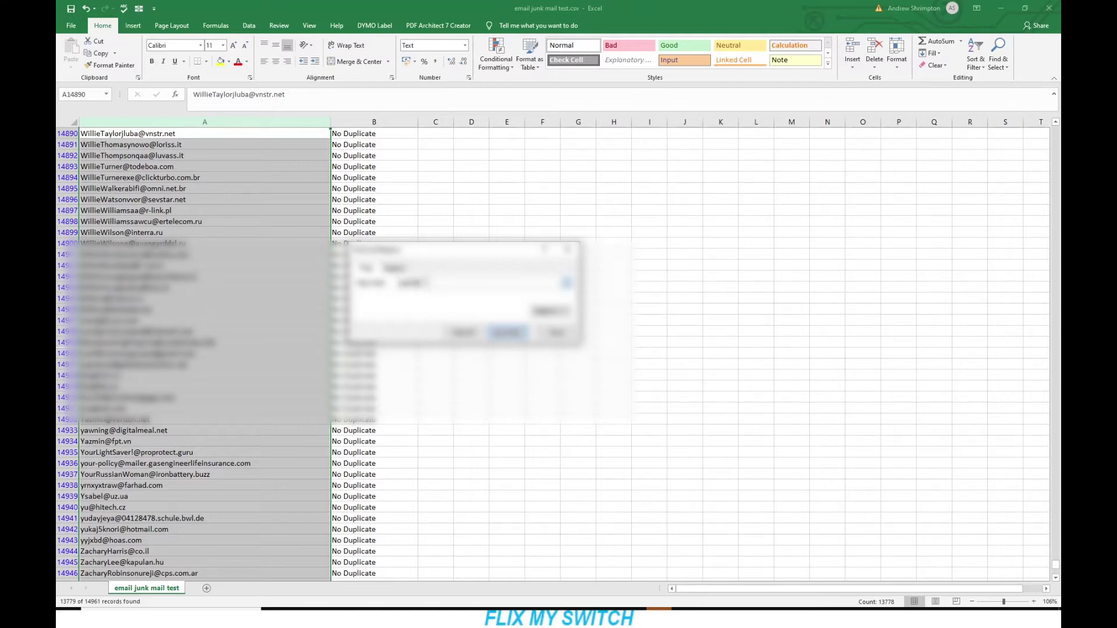
key(Return)
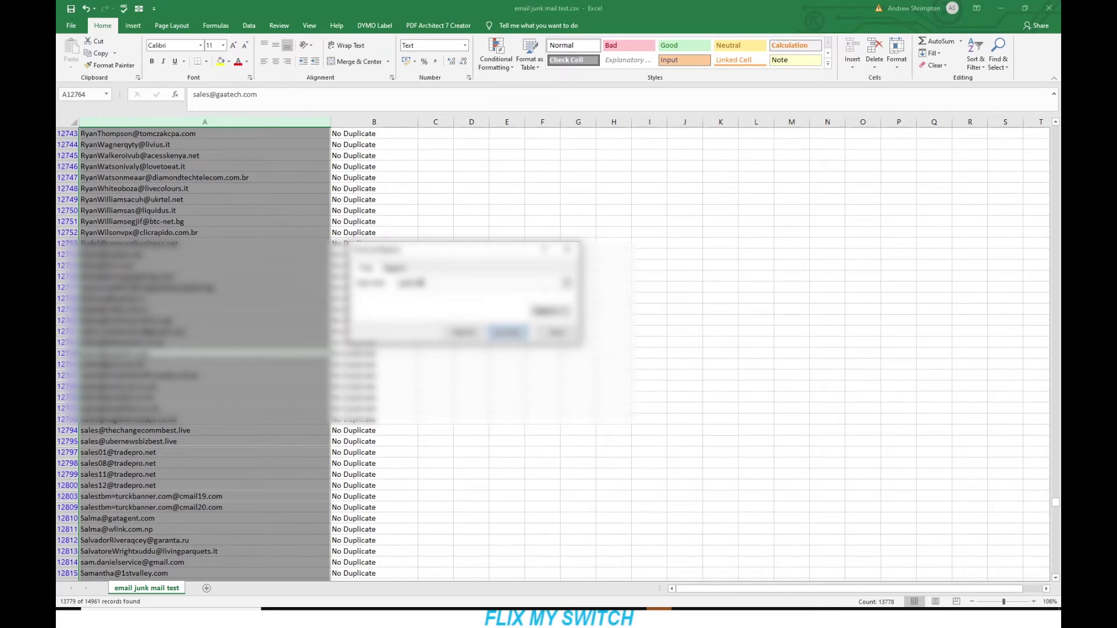
click(65, 353)
right_click(65, 354)
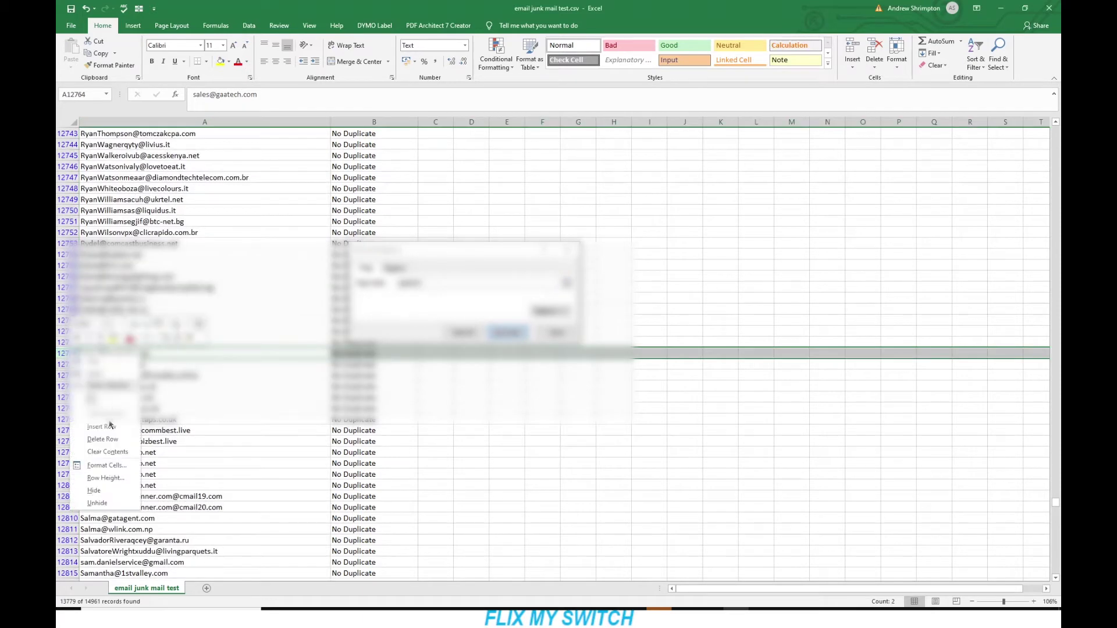
click(103, 440)
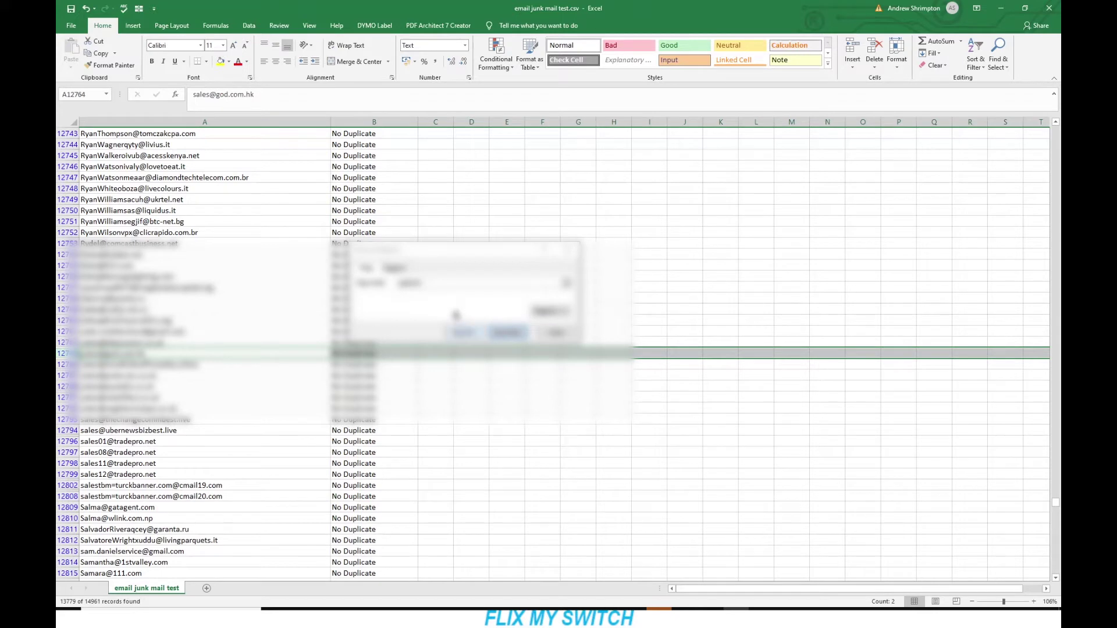
Step: Search for another legitimate sender's address, then repeat the search across the whole of column A
click(447, 282)
key(BackSpace)
key(BackSpace)
key(BackSpace)
text(@)
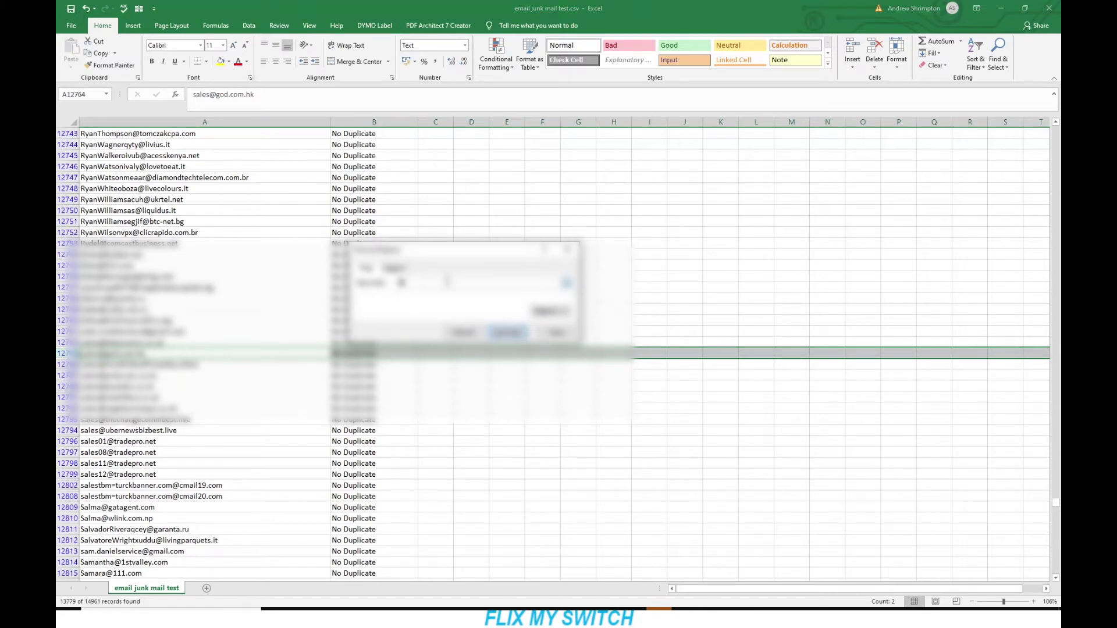
key(Return)
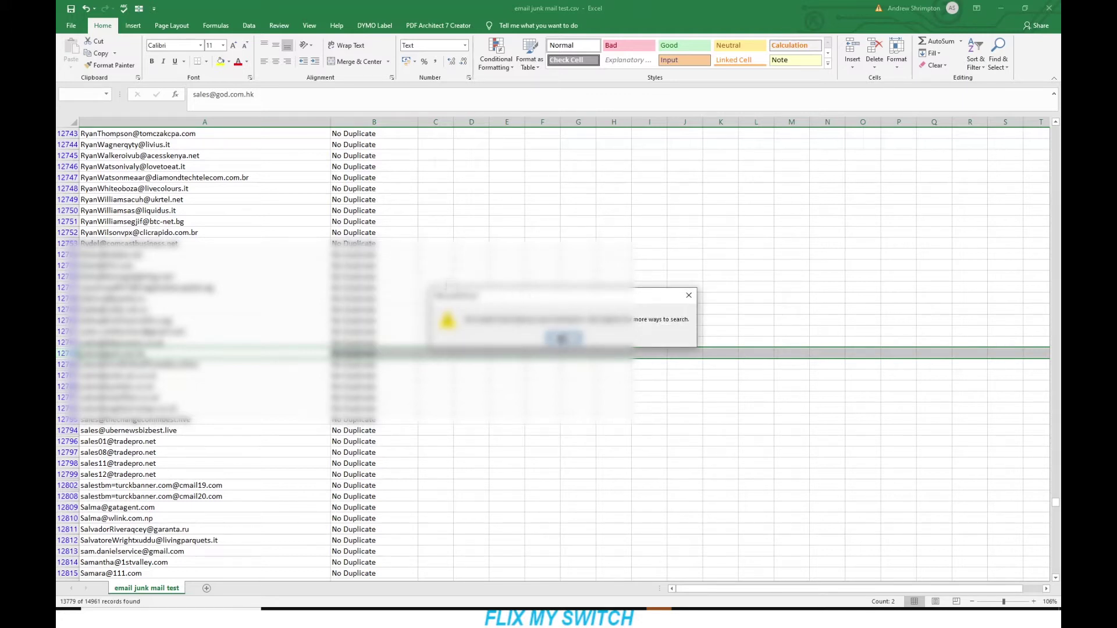
click(561, 339)
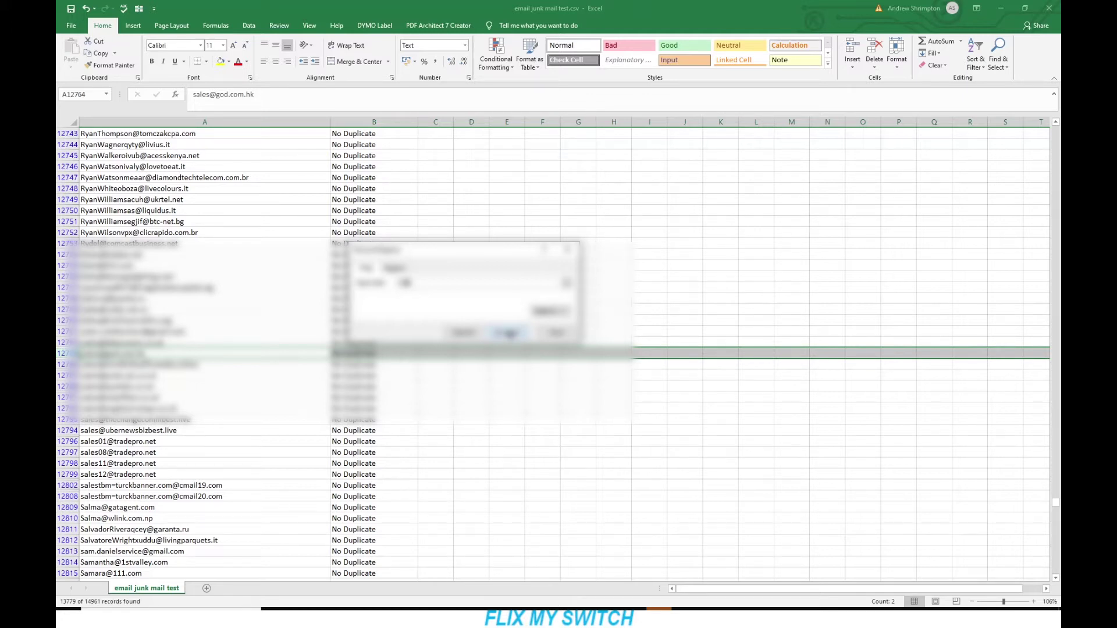
click(509, 334)
click(563, 336)
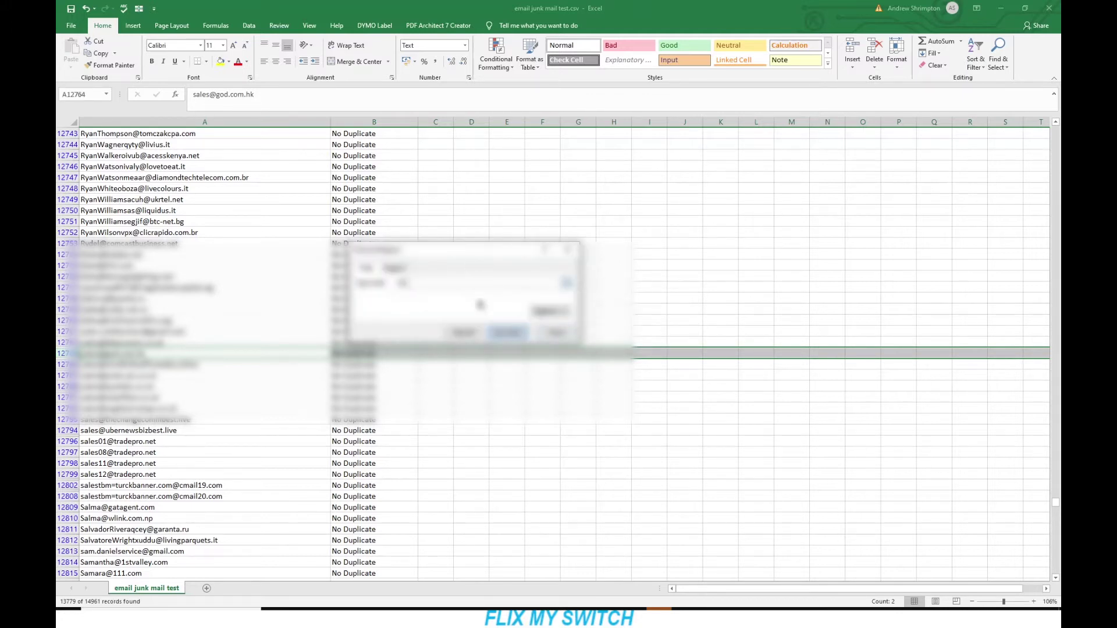
click(188, 121)
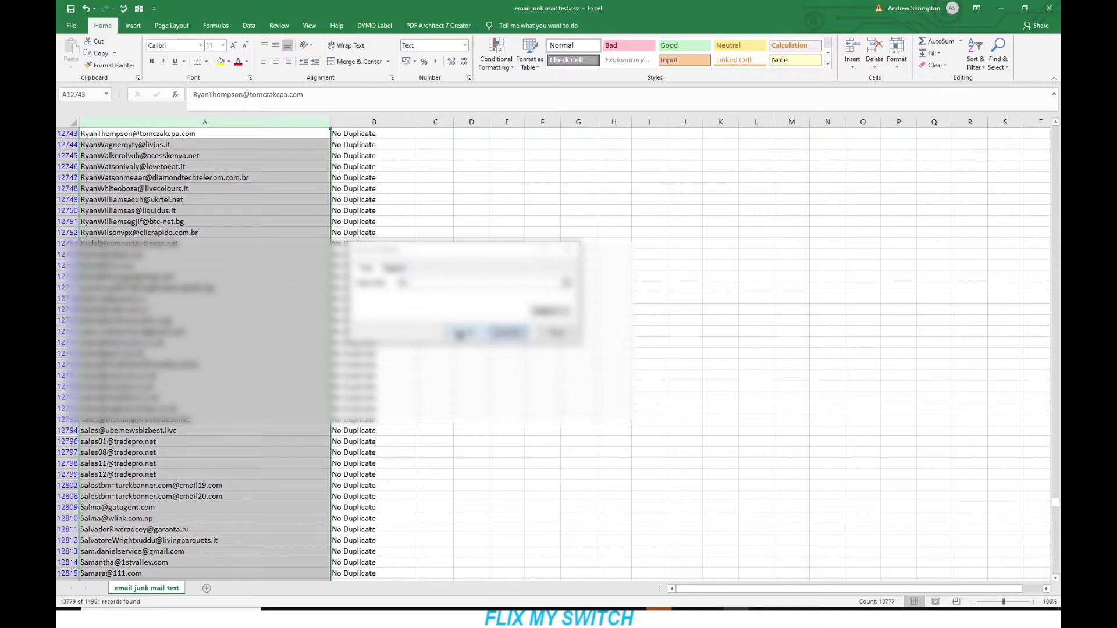
click(508, 332)
click(564, 340)
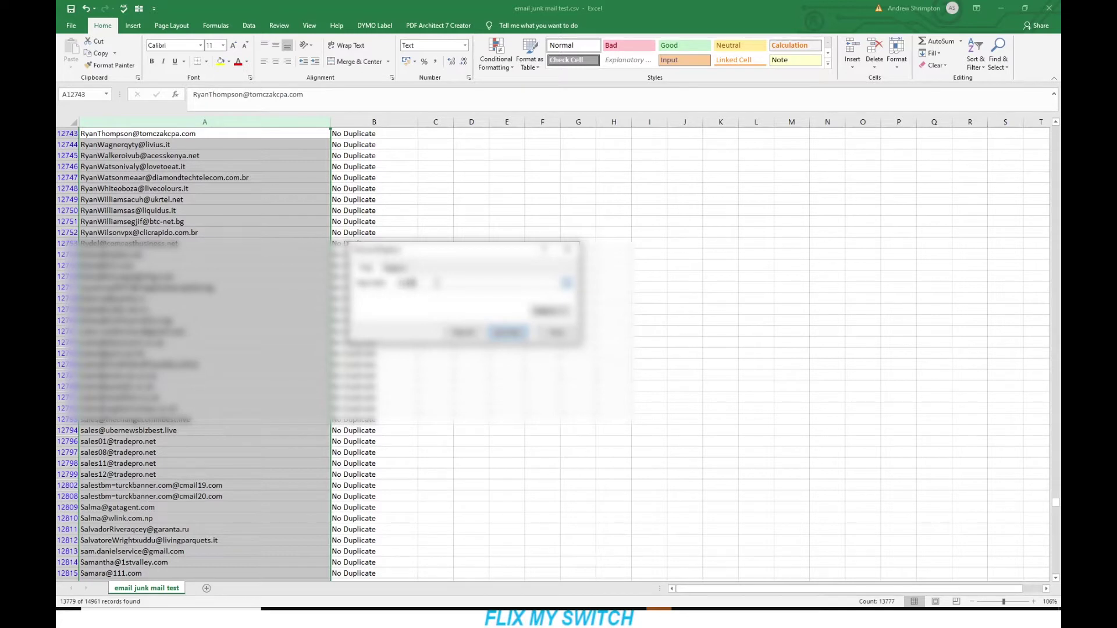
Step: Search column A for two more sender terms, go to the next match of the second, and close the search
text(es)
key(Return)
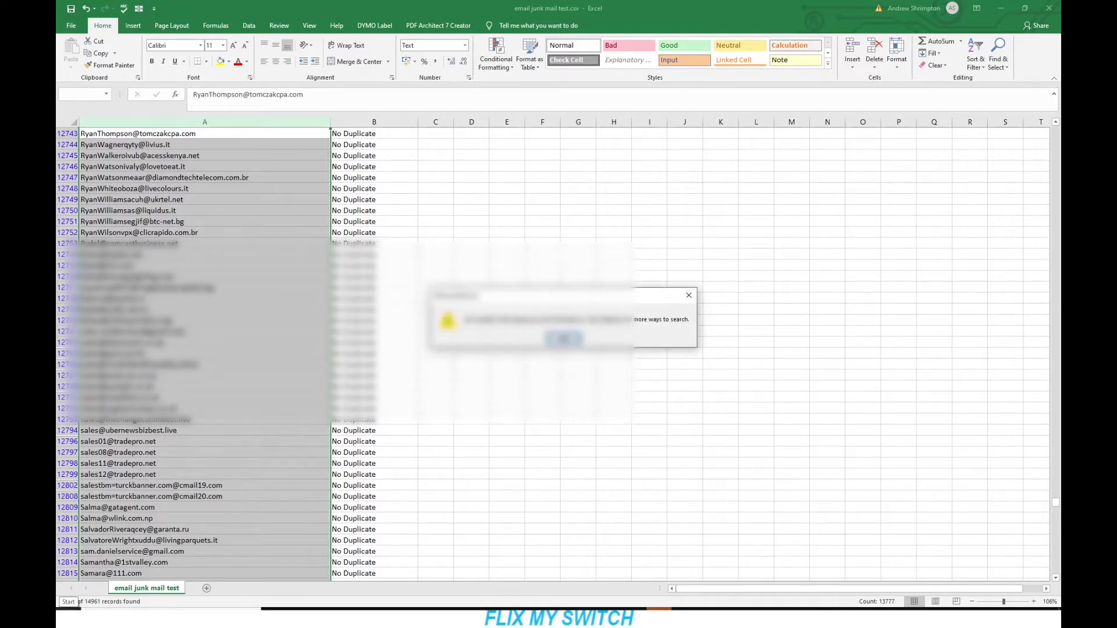
key(Return)
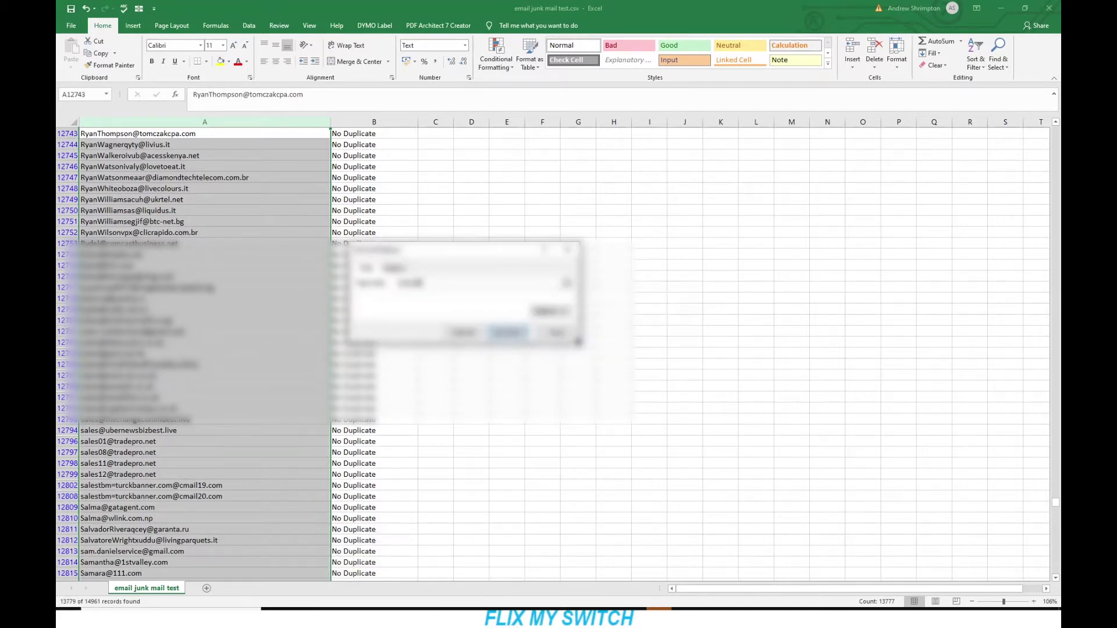
click(436, 285)
key(BackSpace)
key(BackSpace)
key(BackSpace)
key(BackSpace)
key(BackSpace)
text(@)
key(Return)
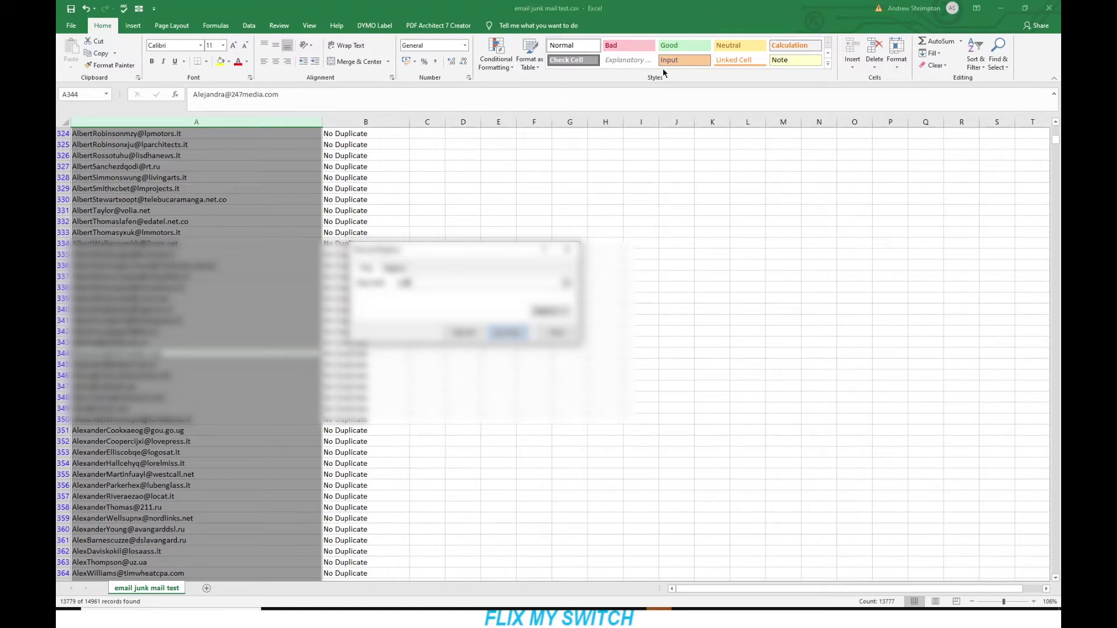
click(509, 333)
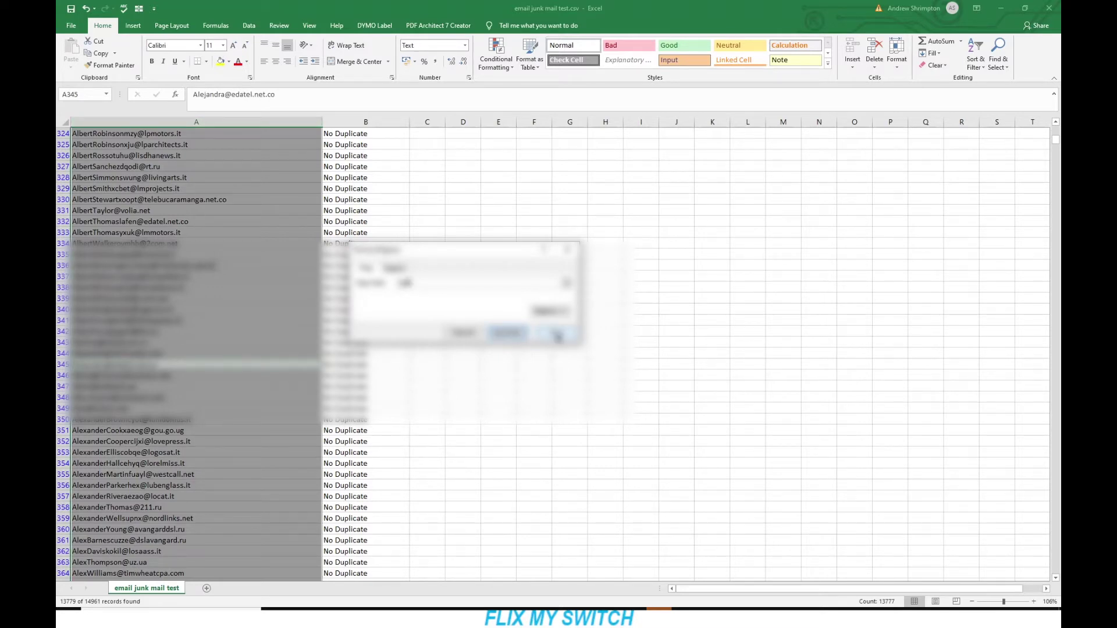
click(557, 335)
click(435, 274)
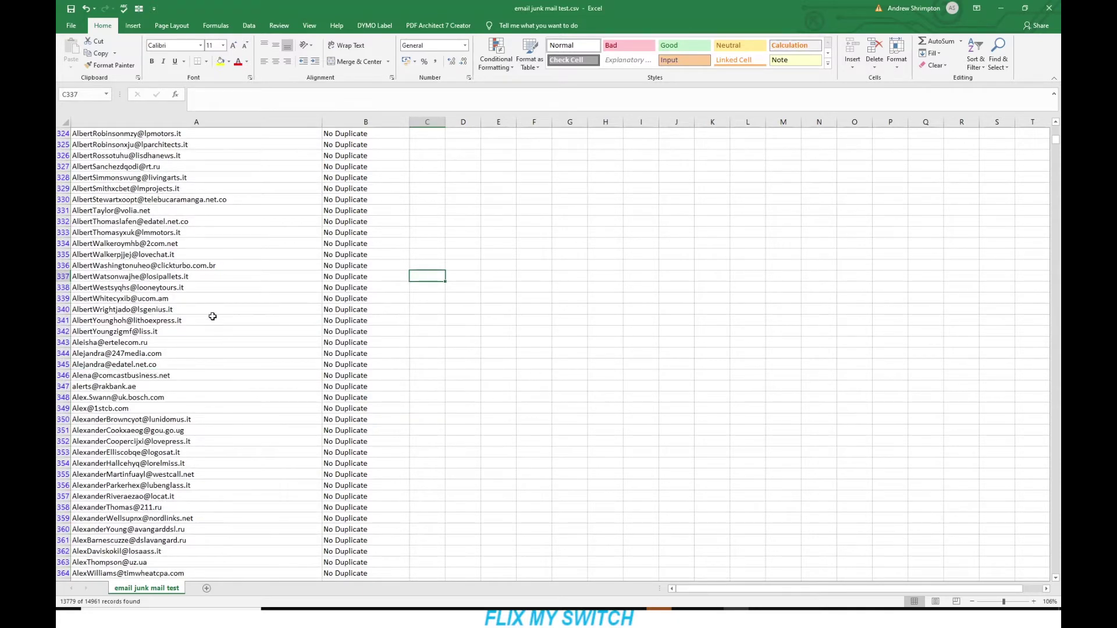
Step: Look through the addresses in column A from row 324 to about row 5617 for legitimate senders or irregular entries
scroll(213, 316, down, 20)
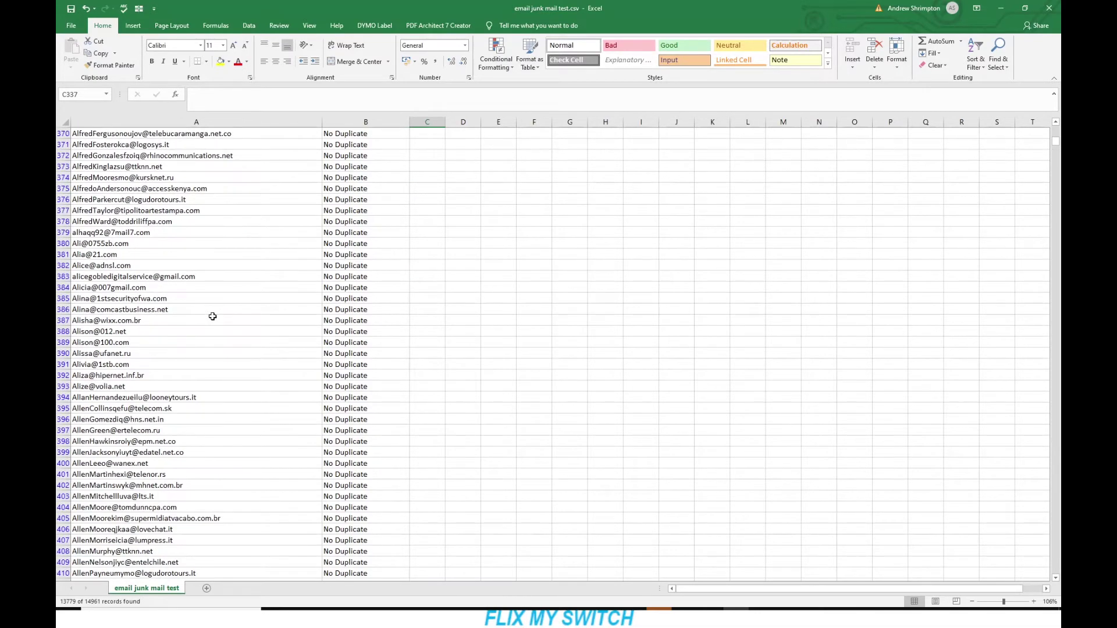
scroll(213, 318, down, 11)
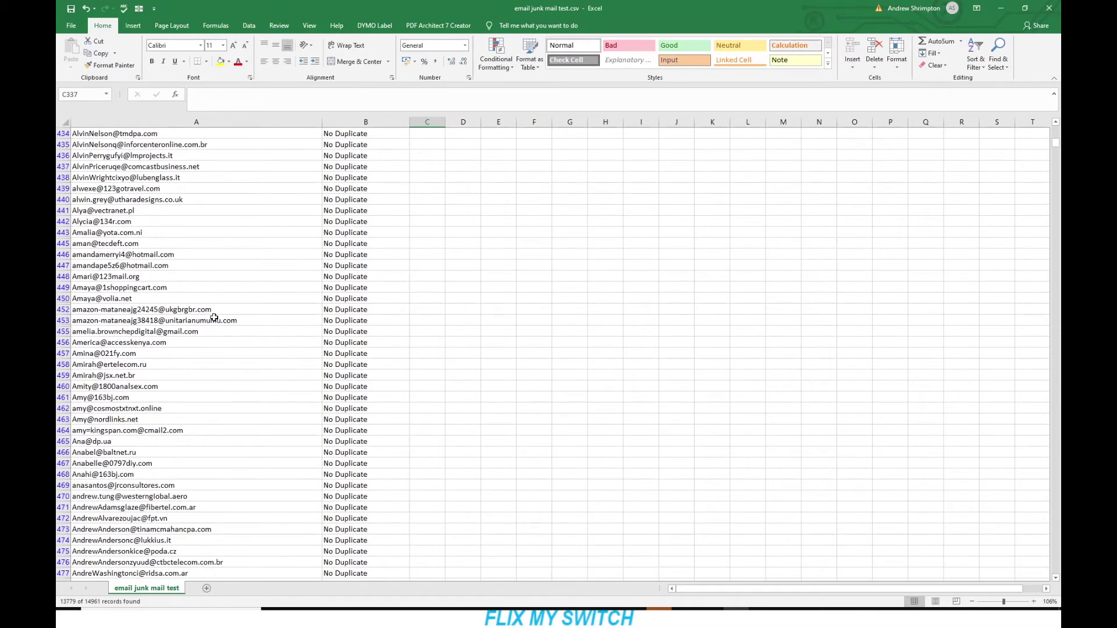
scroll(214, 317, down, 1)
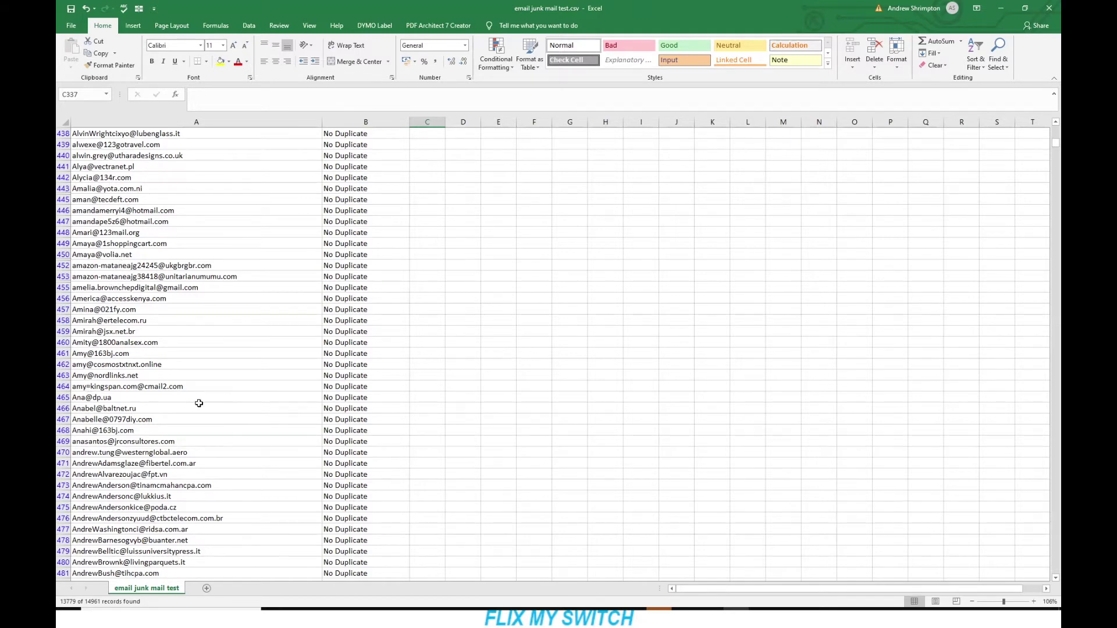
scroll(200, 412, down, 5)
scroll(200, 412, down, 20)
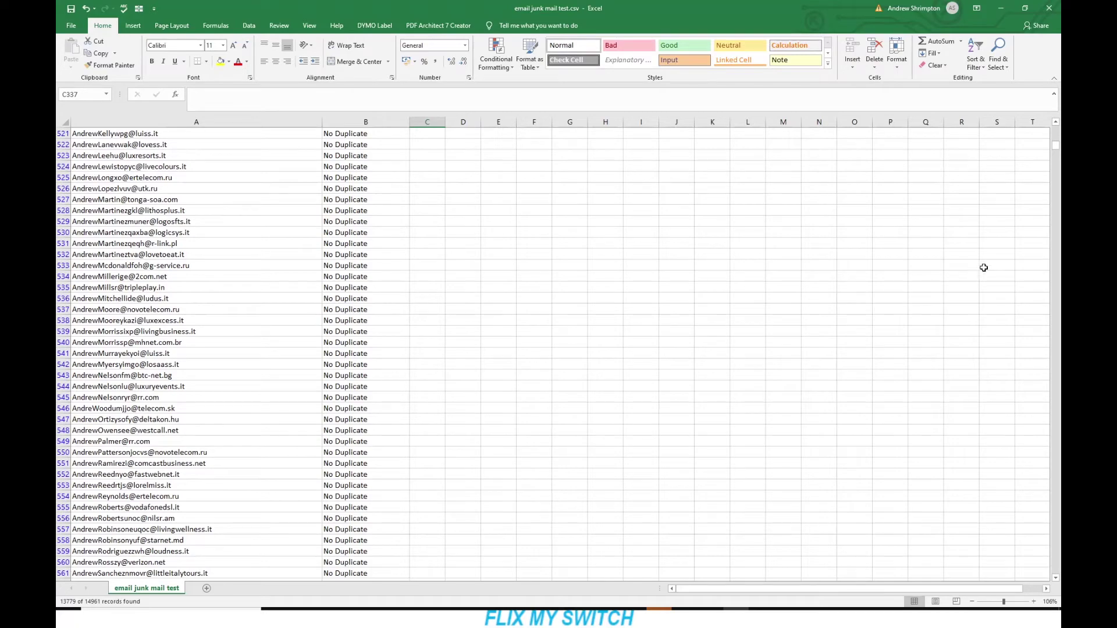
drag(1055, 145, 1050, 288)
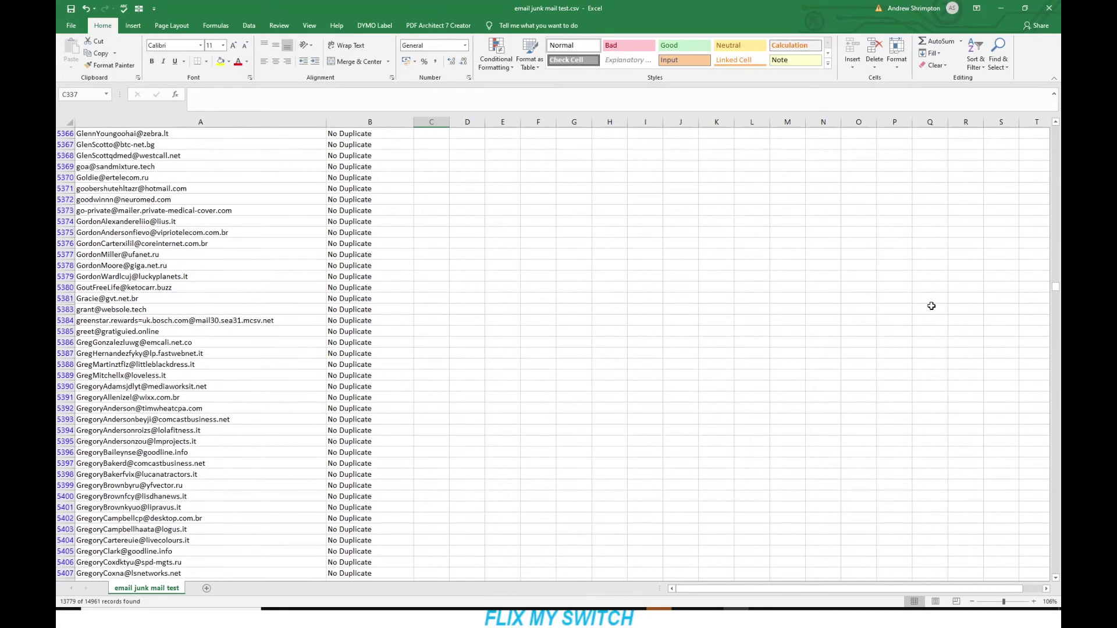
scroll(933, 304, down, 5)
scroll(933, 303, down, 13)
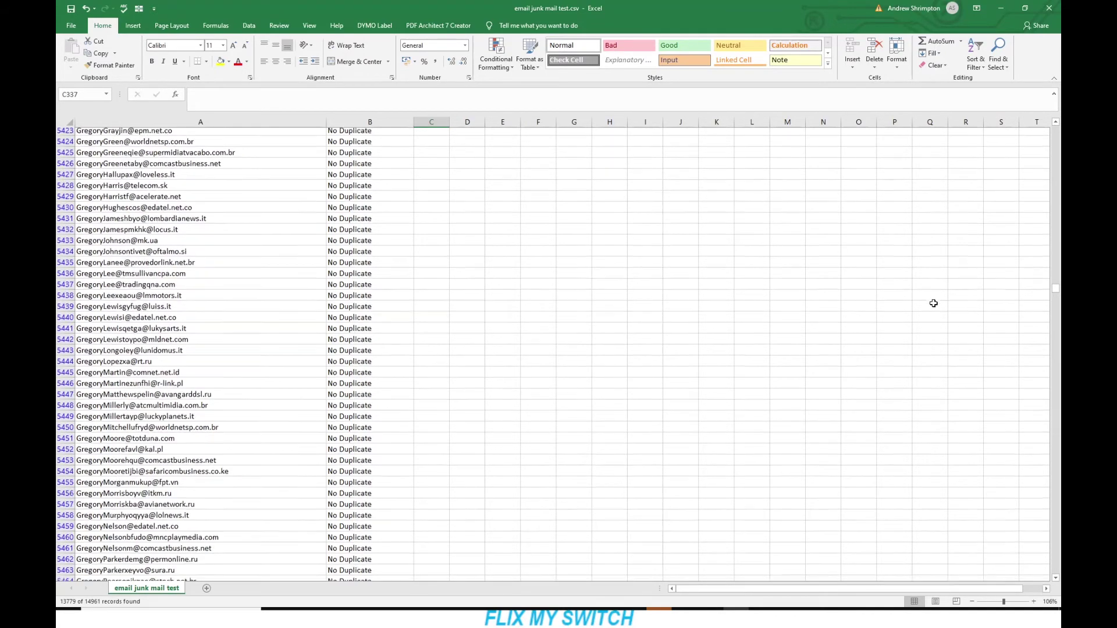
scroll(933, 303, down, 3)
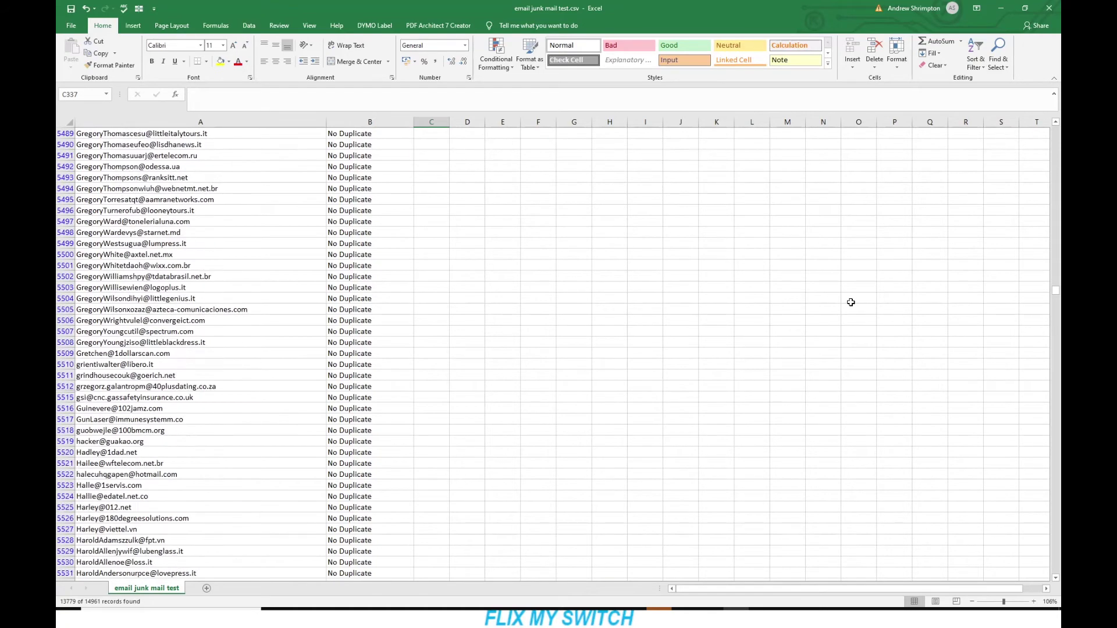
scroll(851, 302, down, 5)
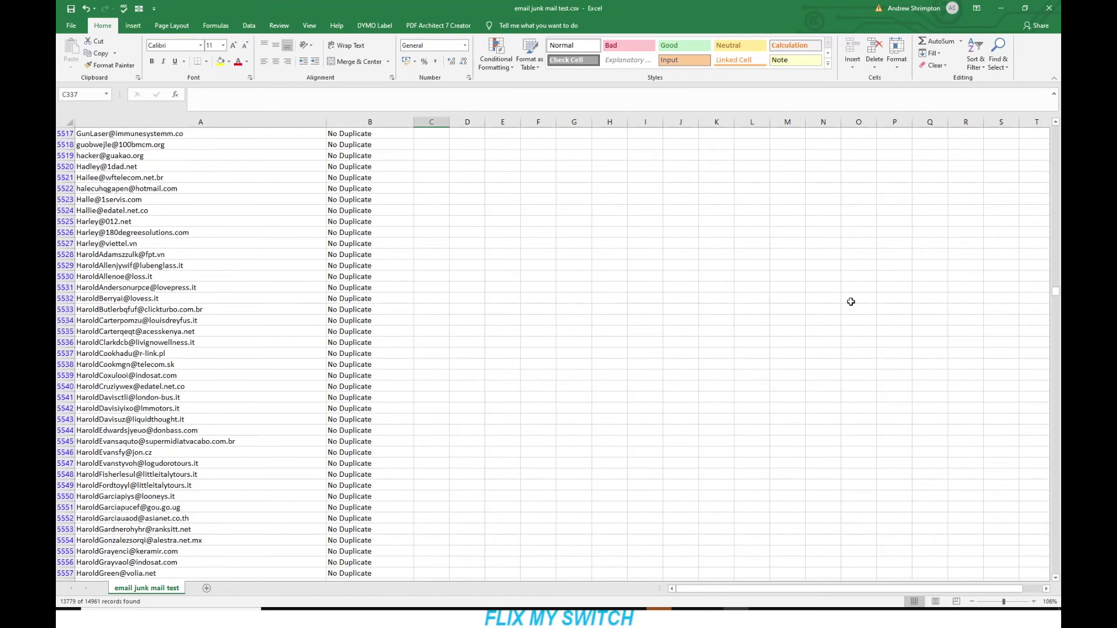
scroll(851, 301, down, 4)
scroll(851, 301, down, 11)
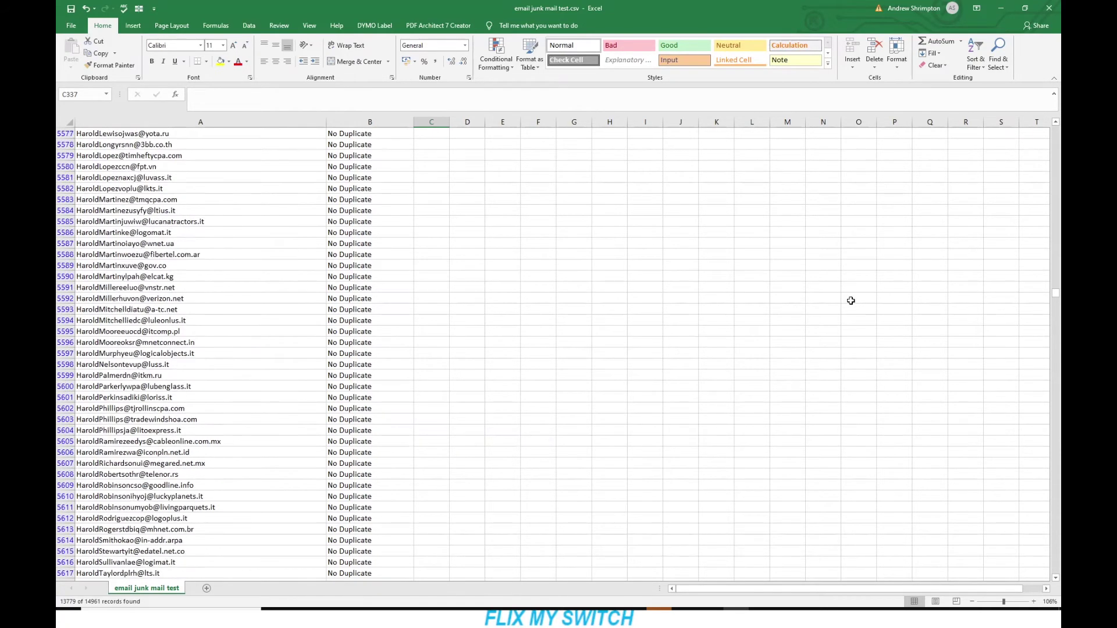
Step: Fill column C from C2 down to the end of the list with =IF(ISNUMBER(SEARCH("@",A2)),"true","false")
key(ctrl+Up)
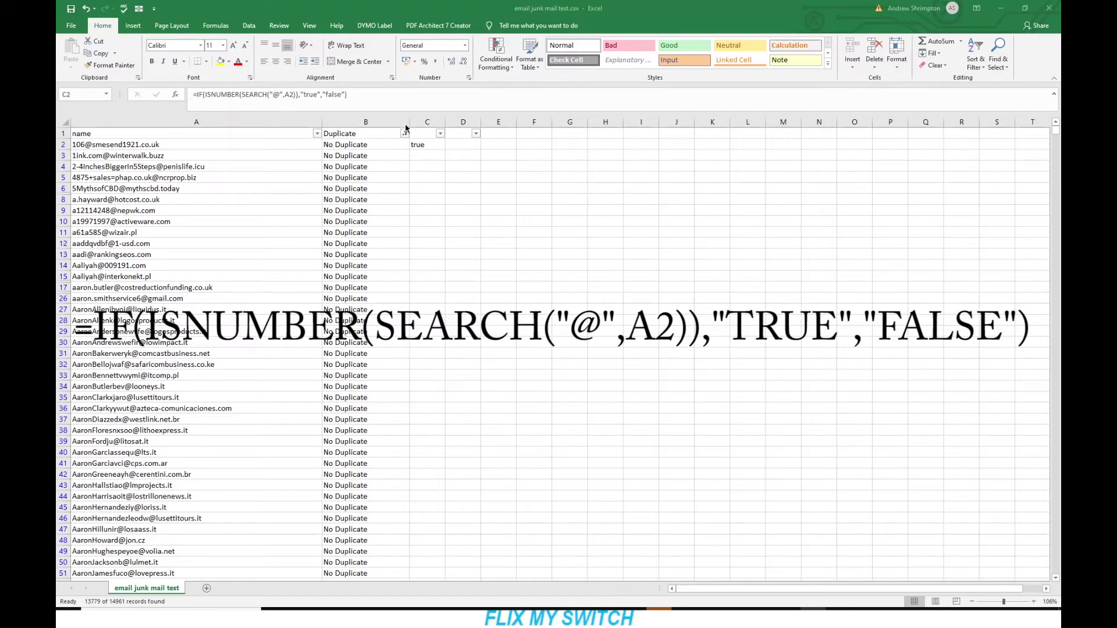
click(424, 144)
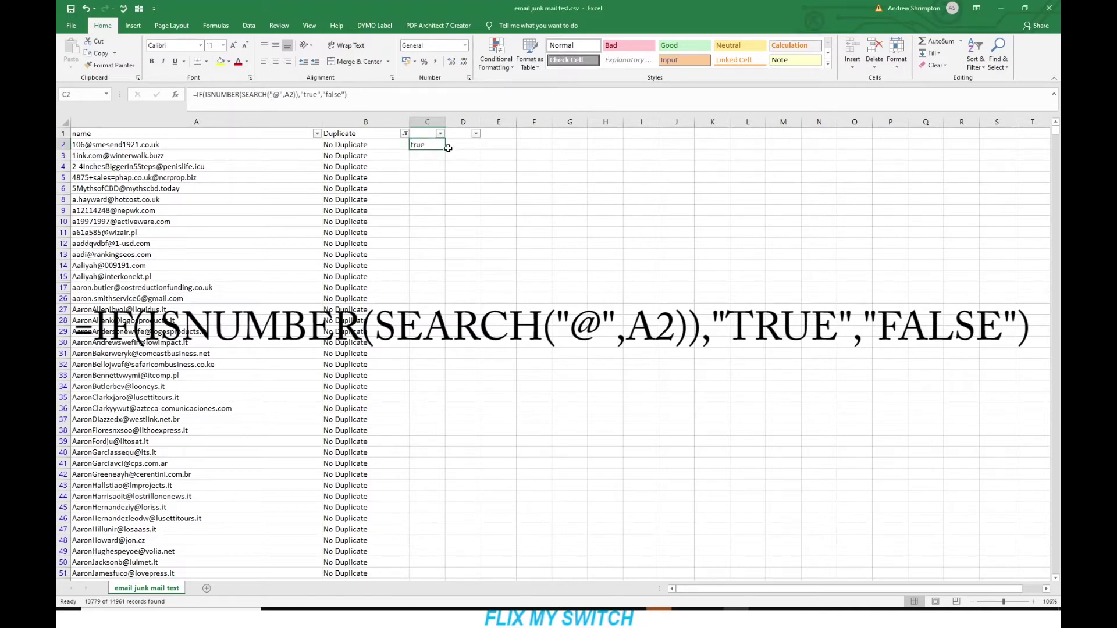
double_click(446, 149)
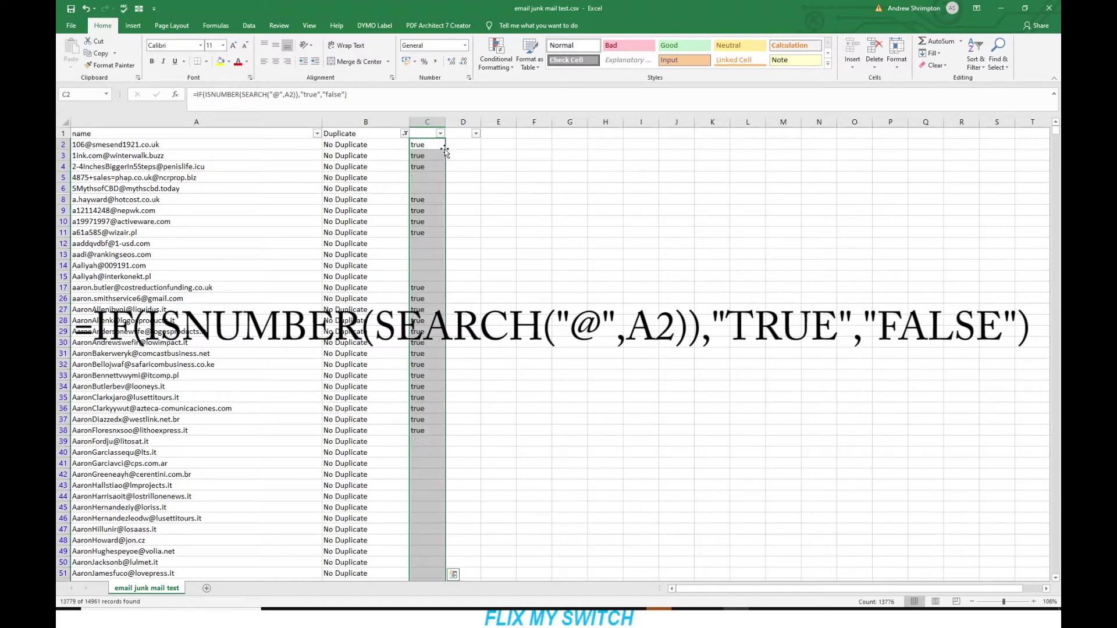
scroll(445, 150, down, 15)
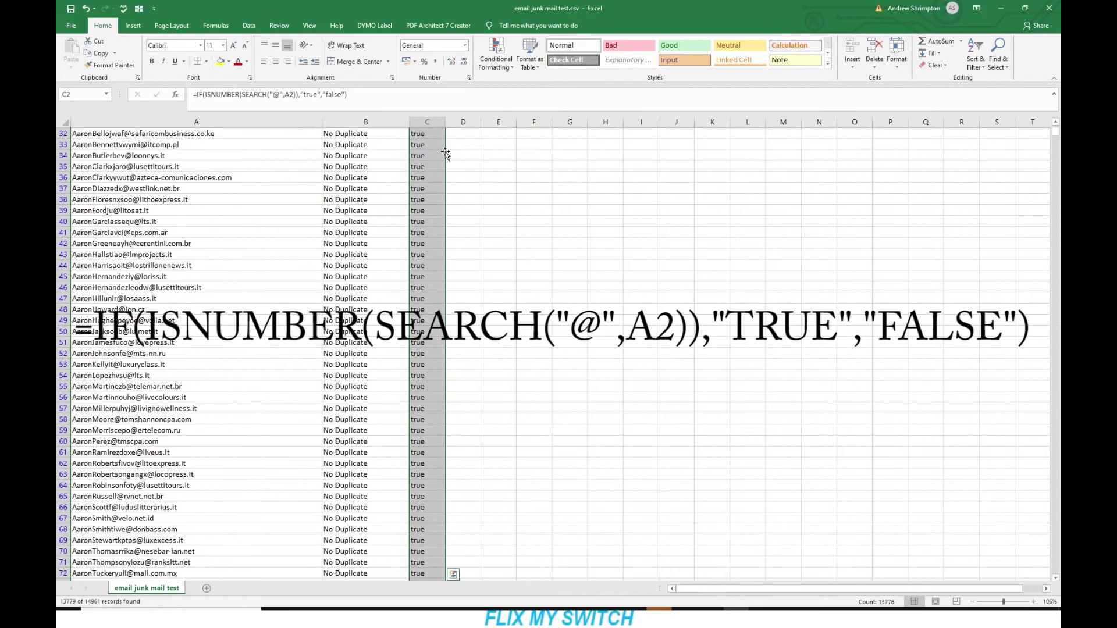
scroll(485, 191, up, 15)
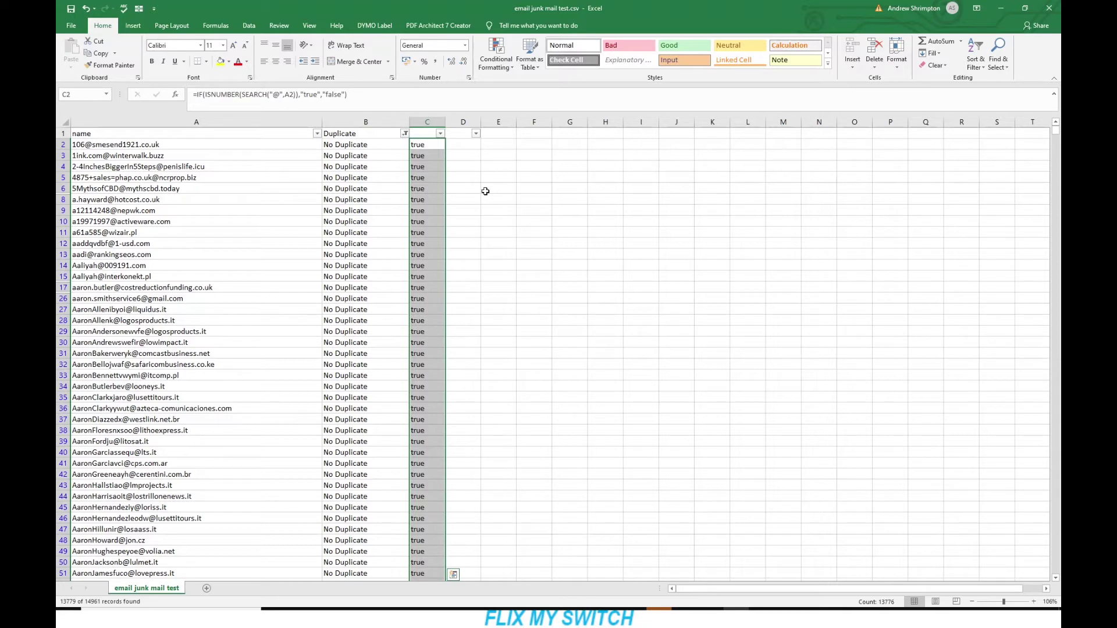
Step: Filter column C to show only the false rows and delete the "From: (Address)" row 4799
click(440, 134)
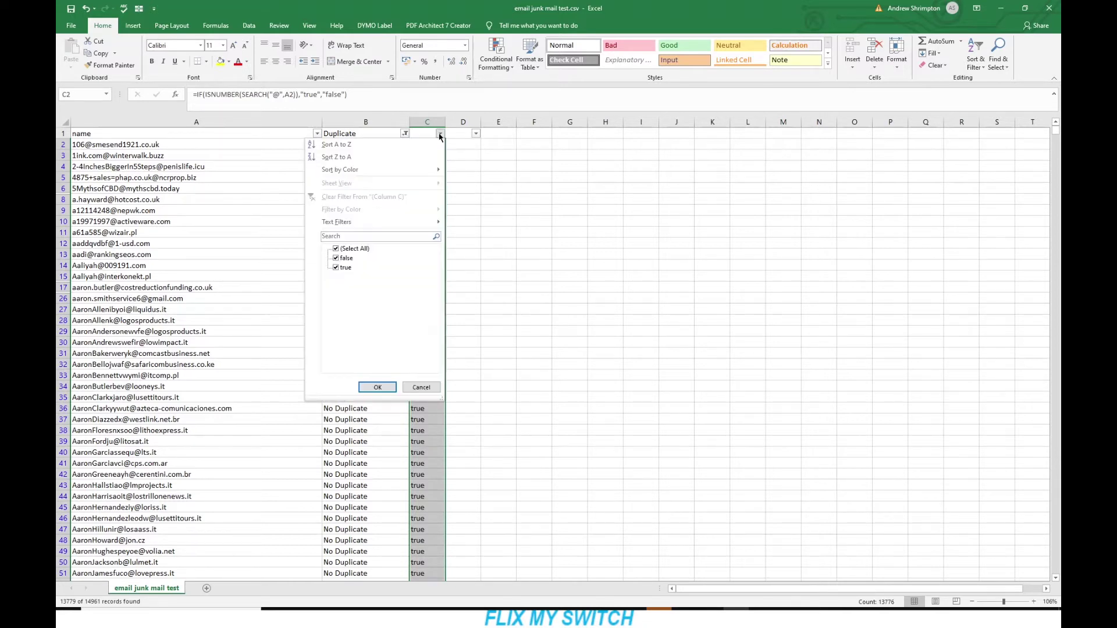
click(336, 268)
click(377, 387)
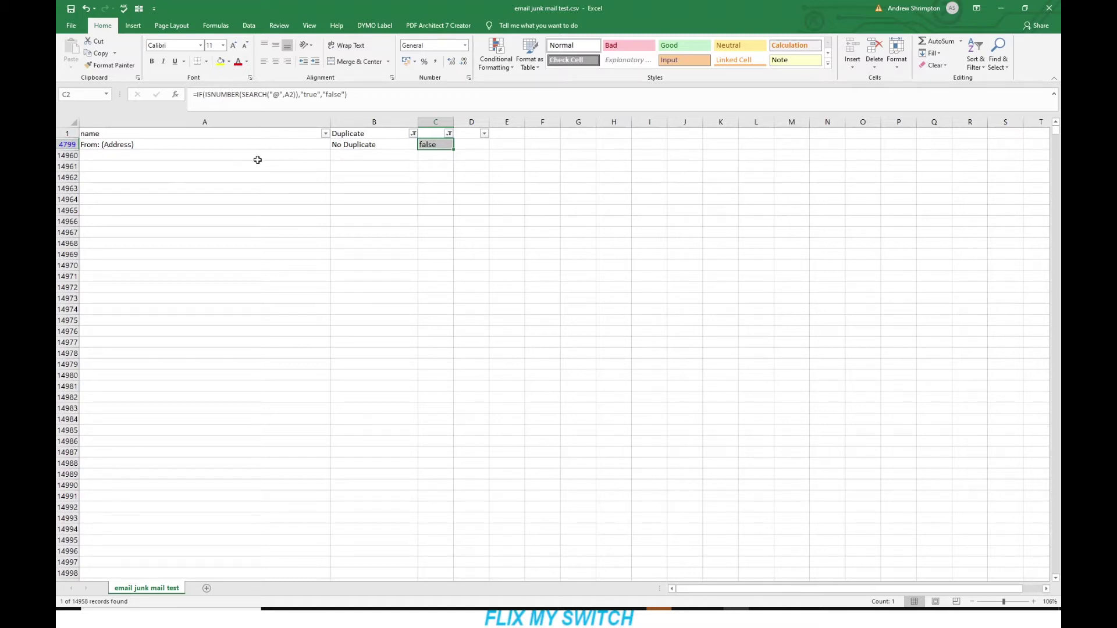
click(68, 144)
right_click(67, 144)
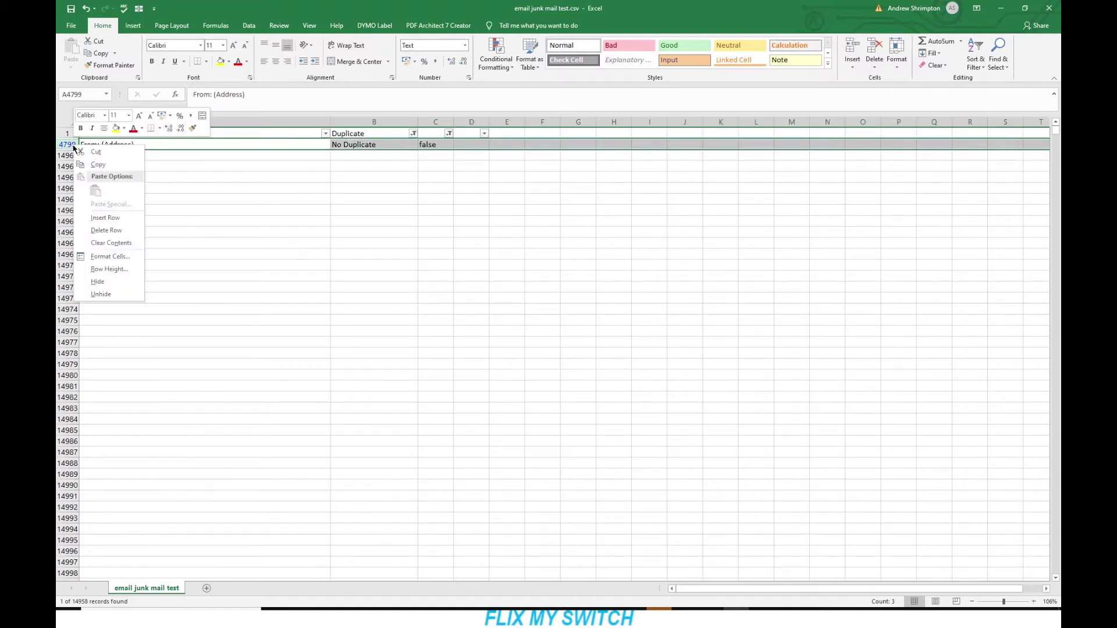
click(104, 230)
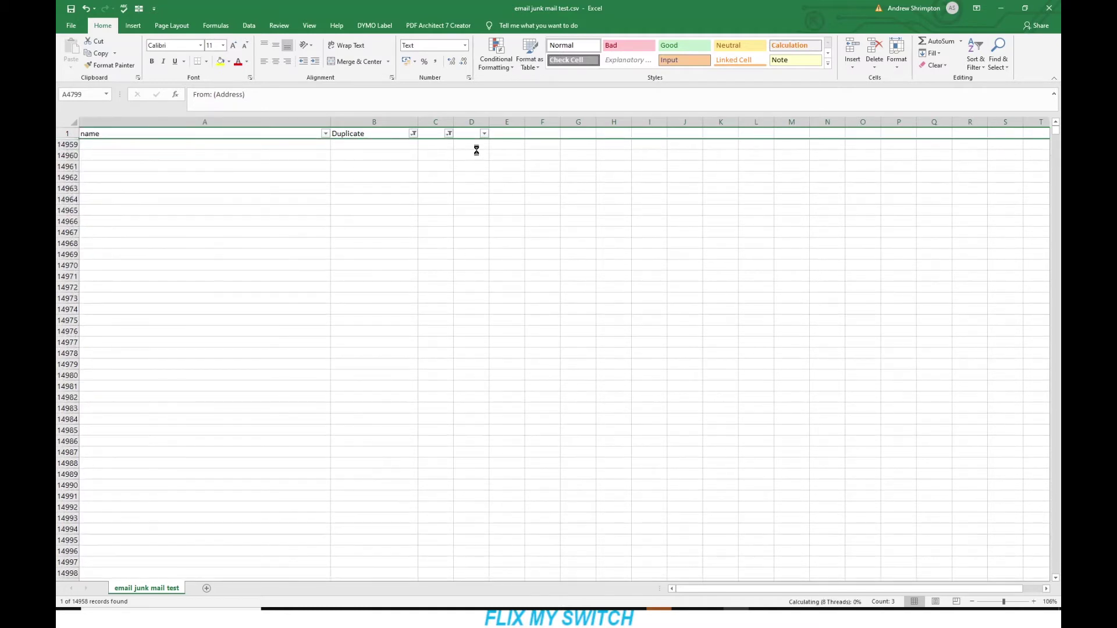
Step: Change column C's filter to show the true rows
click(450, 134)
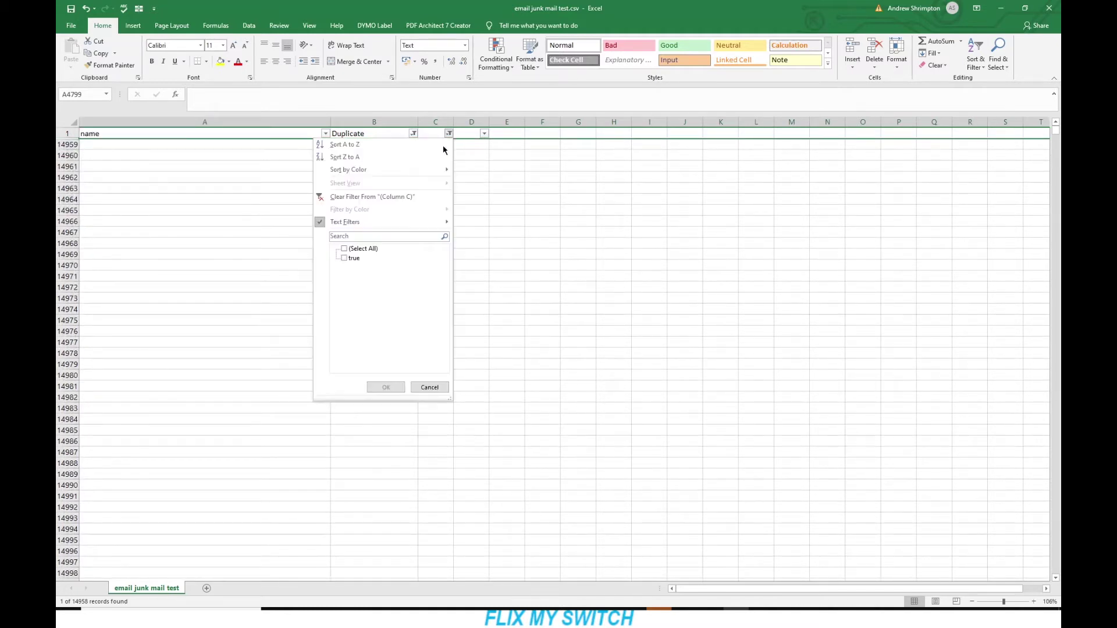
click(343, 257)
click(386, 387)
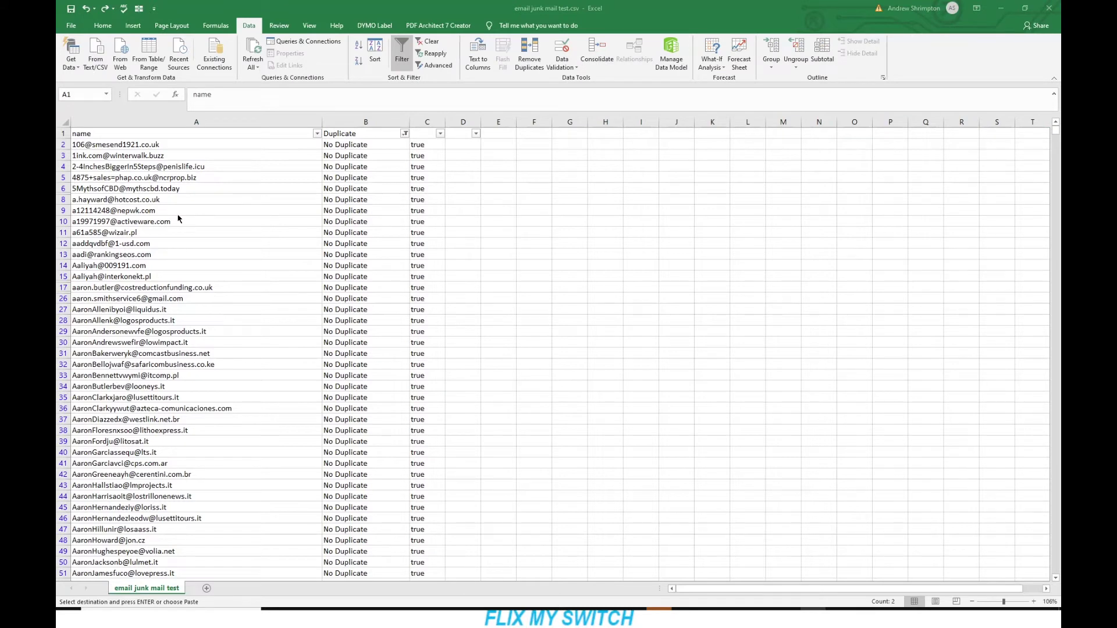
Step: Delete the header row 1 and the helper columns B and C, leaving only the address column
click(60, 134)
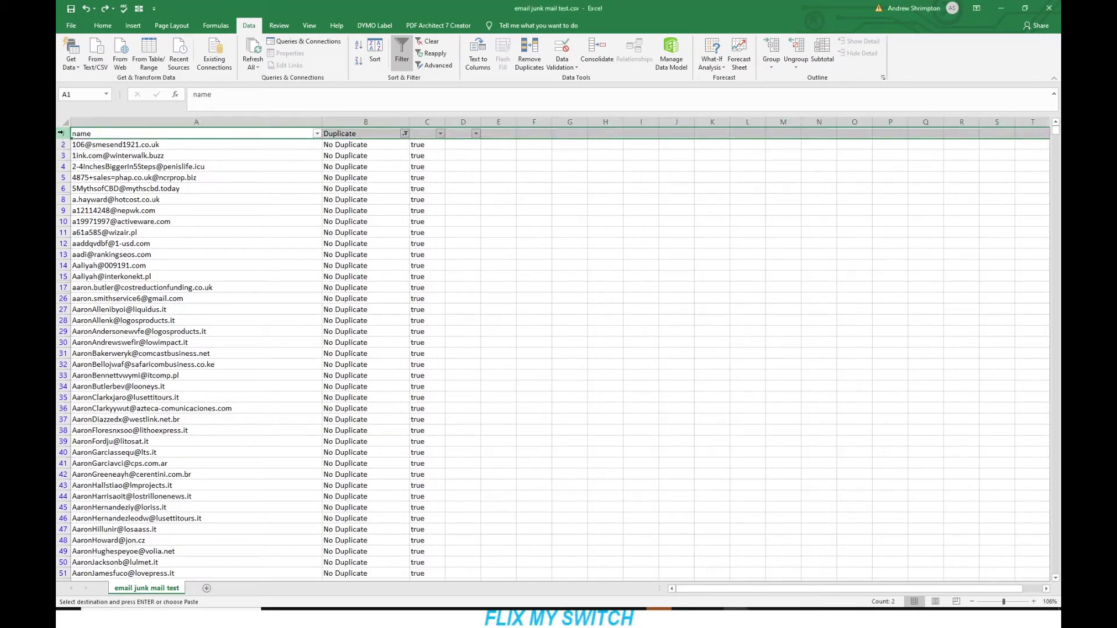
right_click(61, 132)
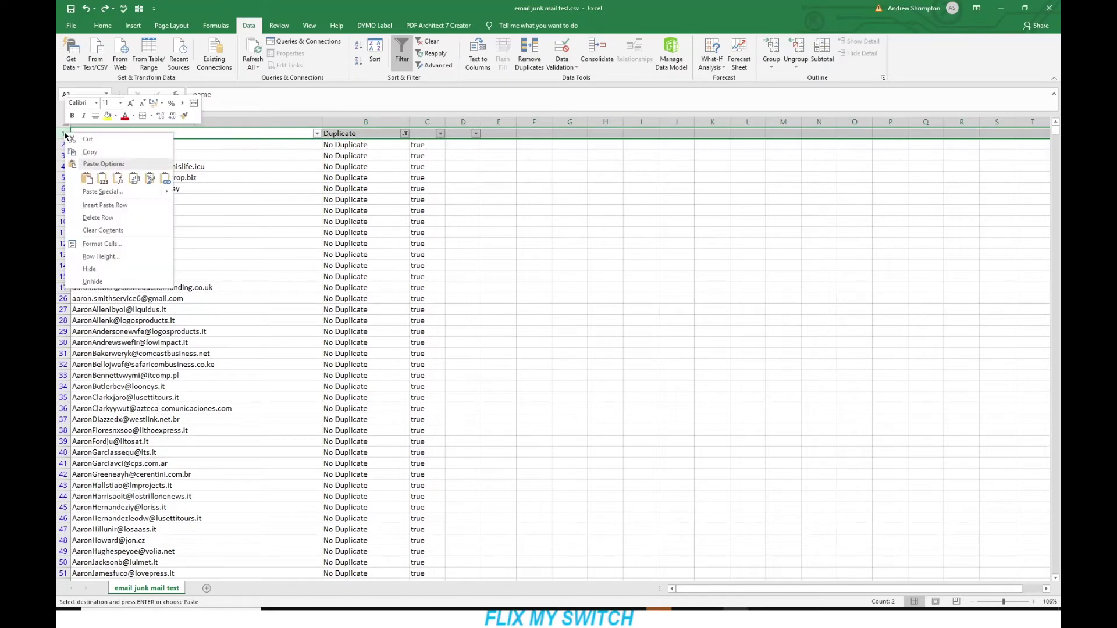
click(109, 220)
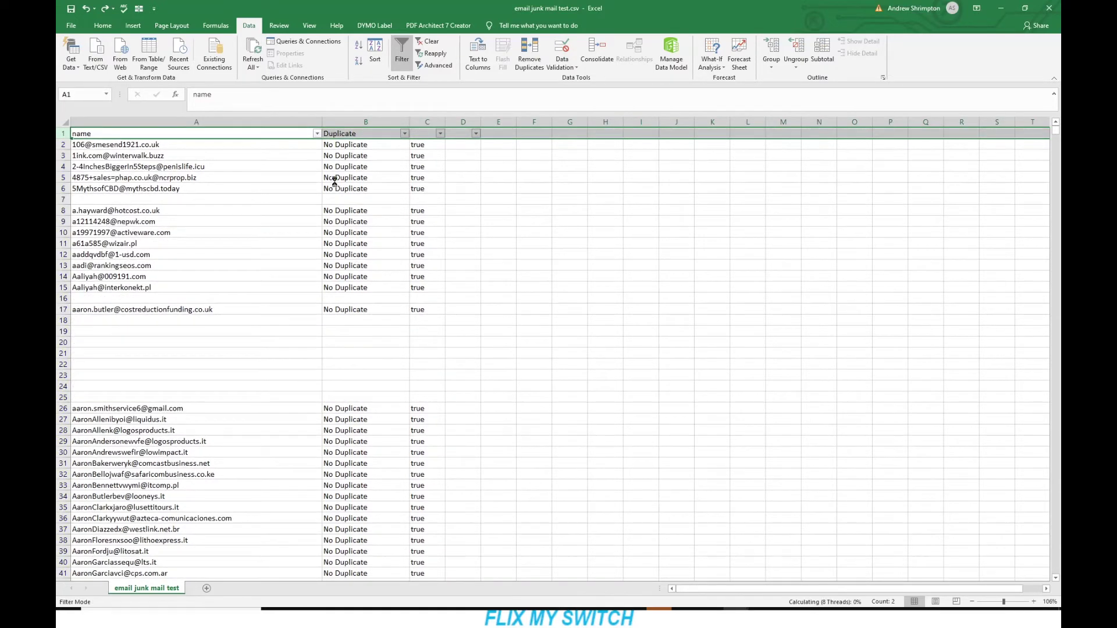
drag(370, 121, 425, 121)
right_click(426, 122)
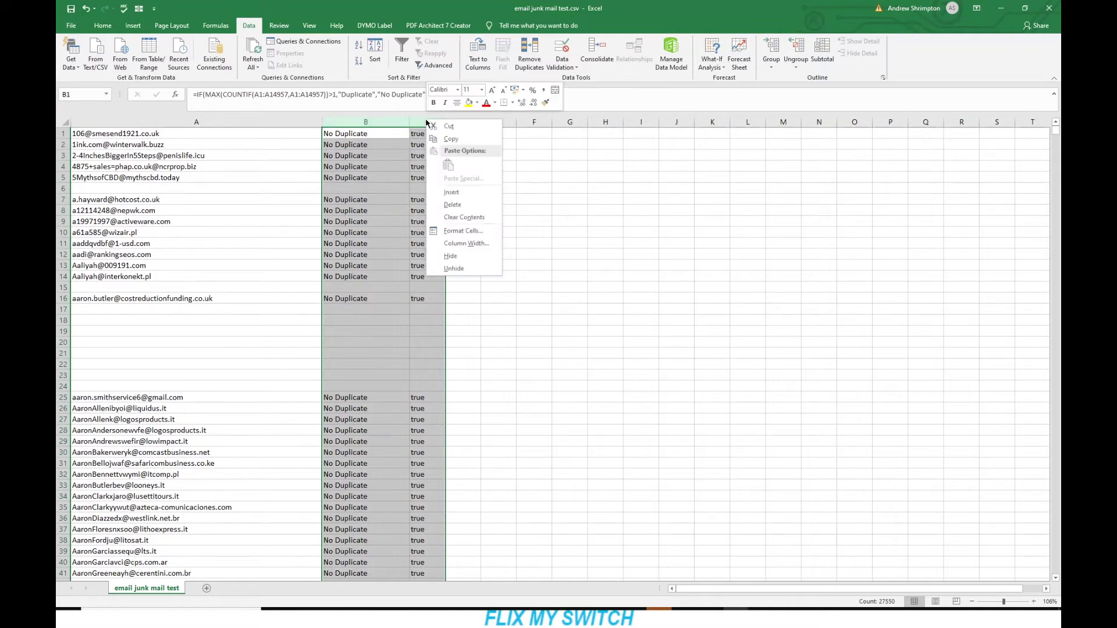
click(454, 205)
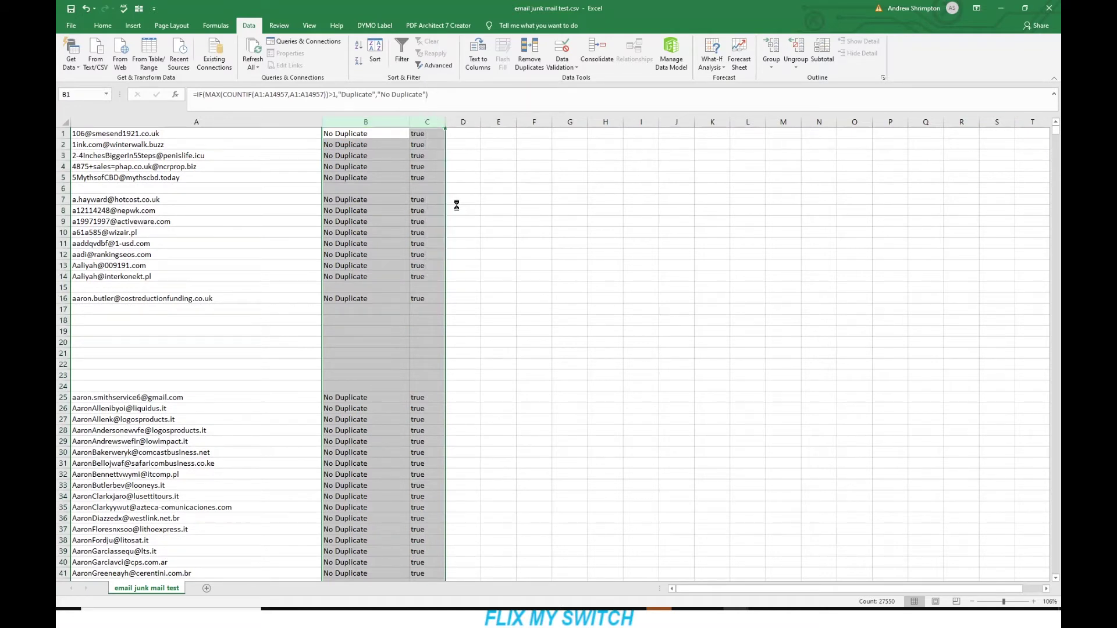
Step: Sort column A by cell values from A to Z to close the gaps between the addresses
click(203, 122)
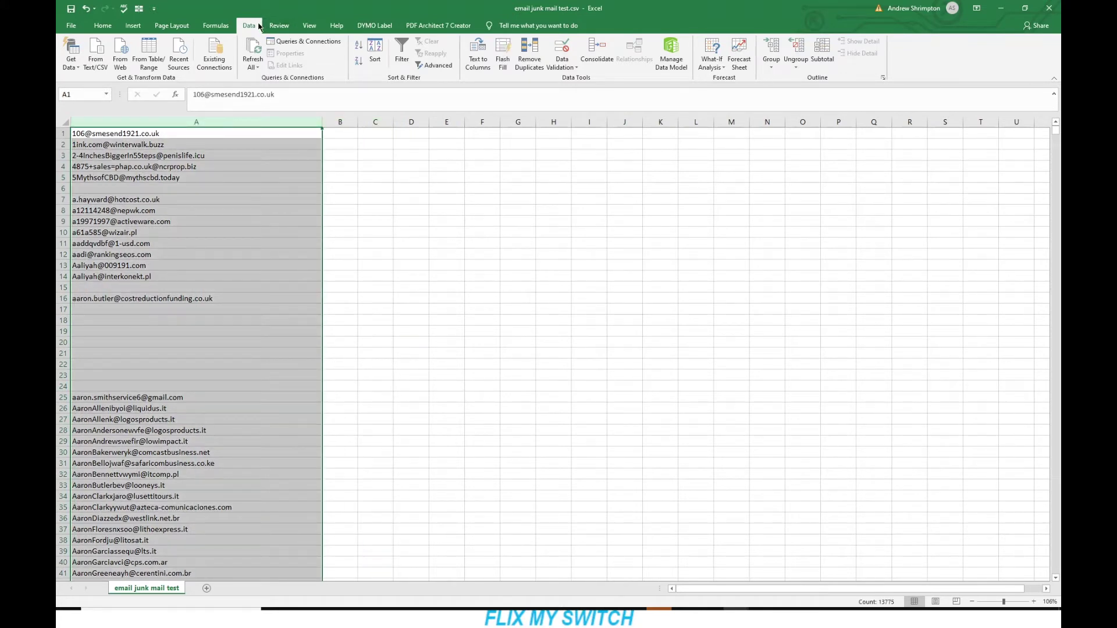
click(375, 49)
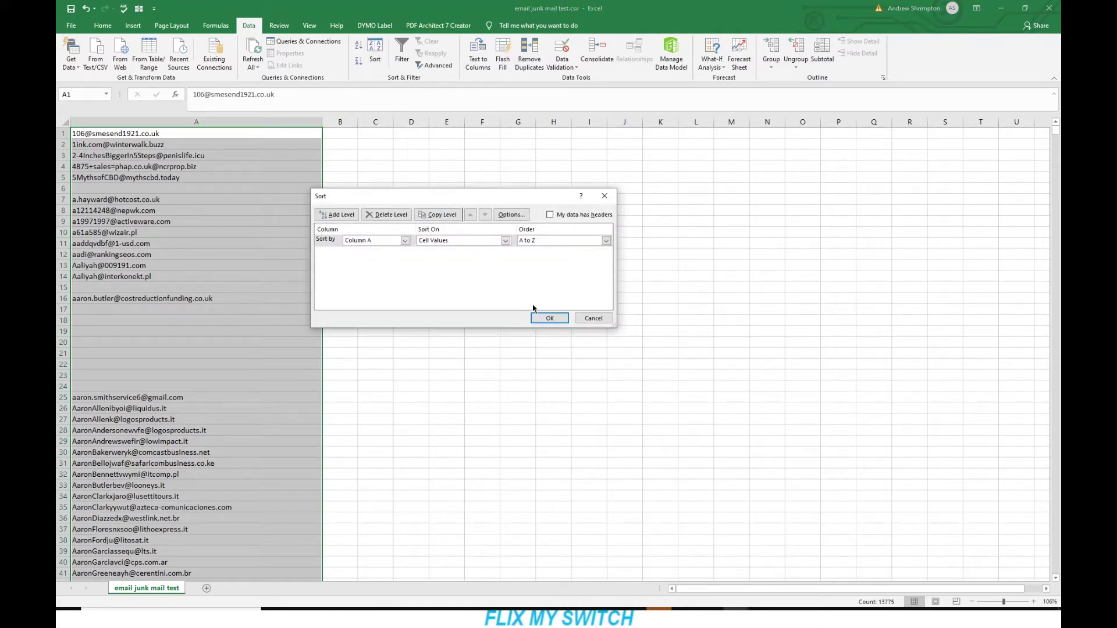
click(544, 317)
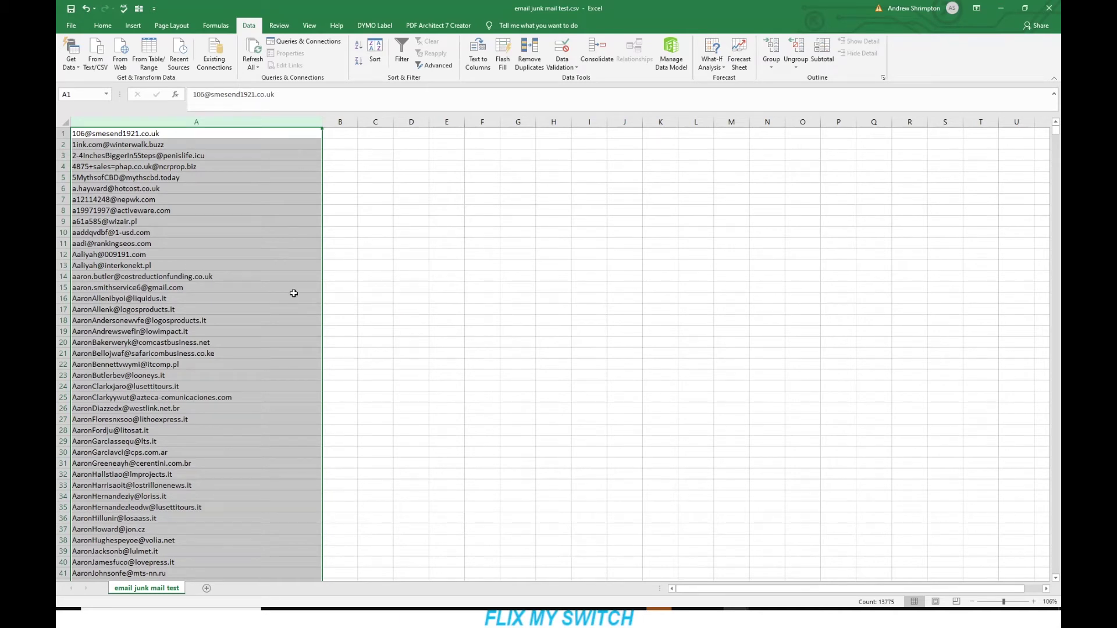
click(362, 247)
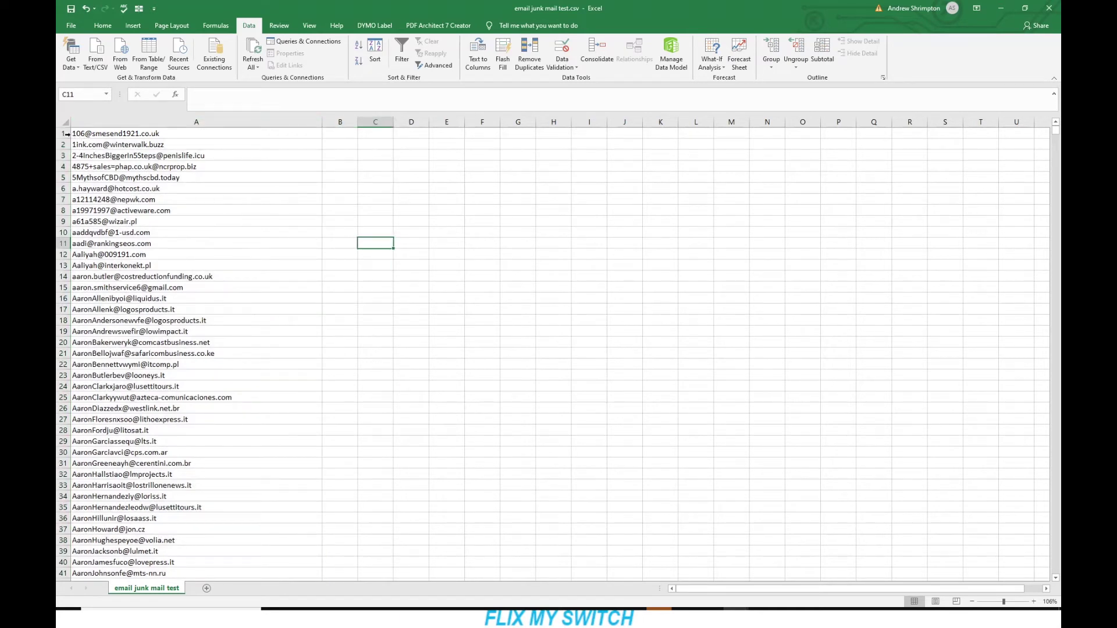
Step: Insert an empty row above the first address for column headings
click(65, 135)
right_click(66, 137)
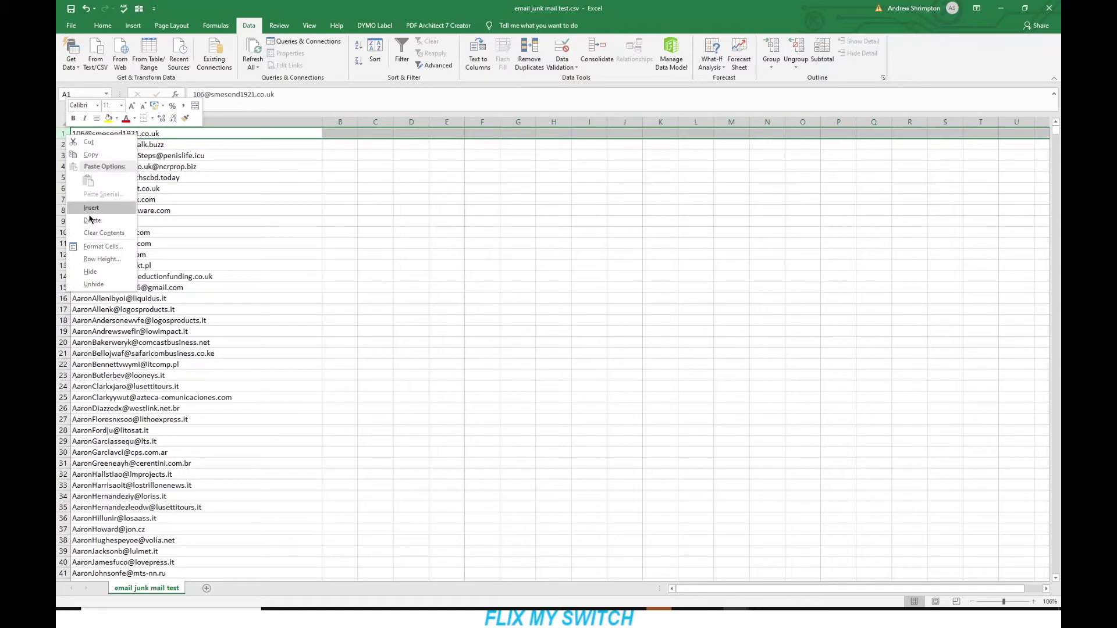
click(92, 208)
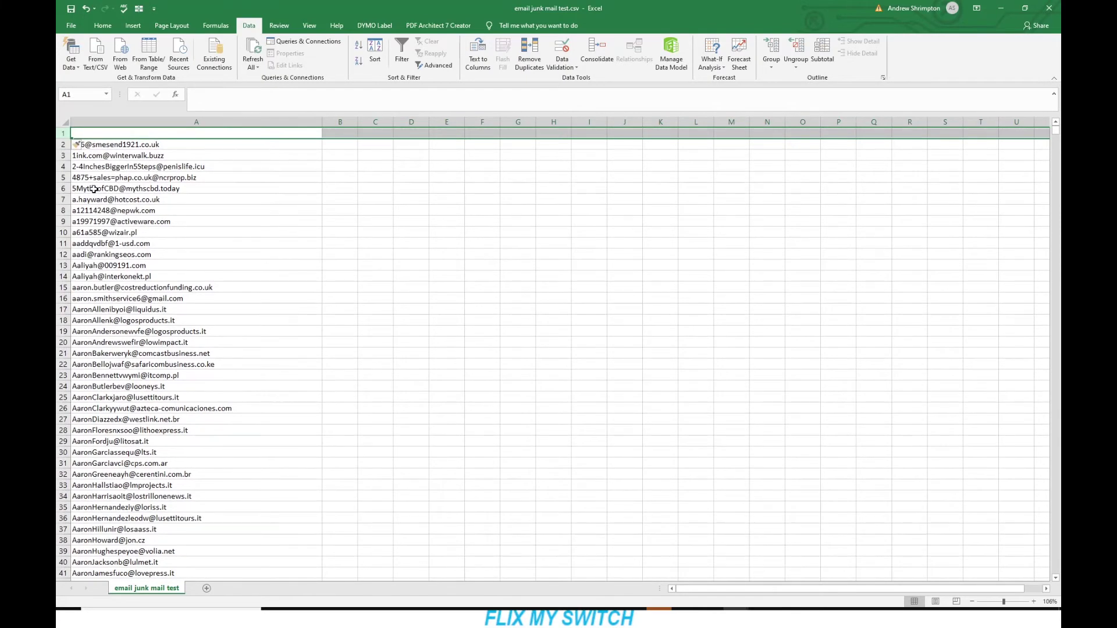
Step: Insert two blank columns before the address column and widen both of them
drag(113, 119, 348, 117)
right_click(347, 121)
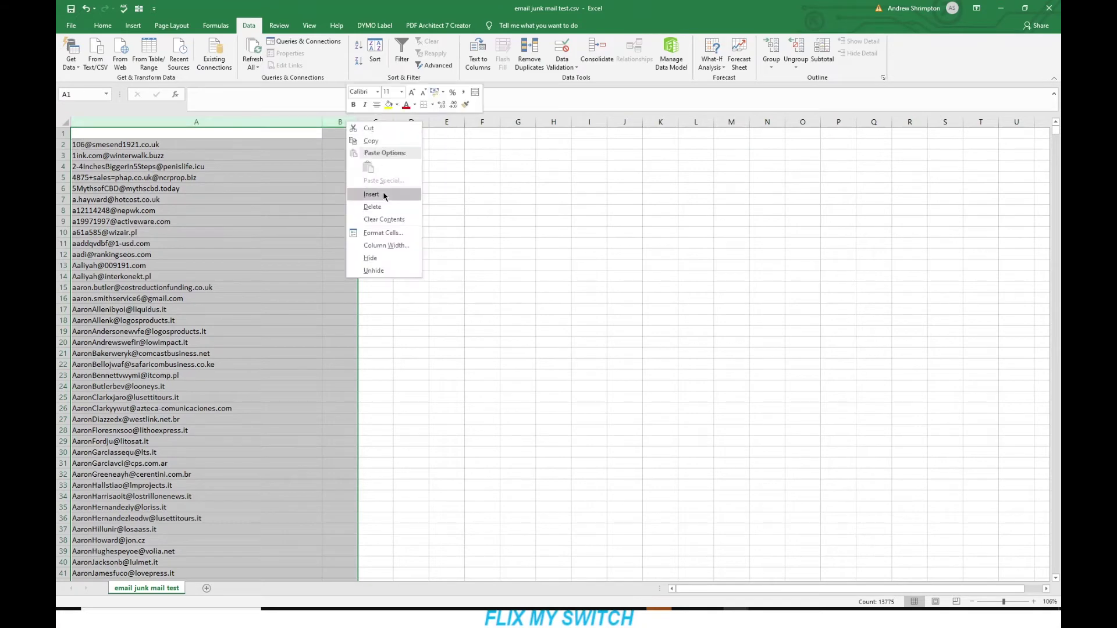
click(383, 195)
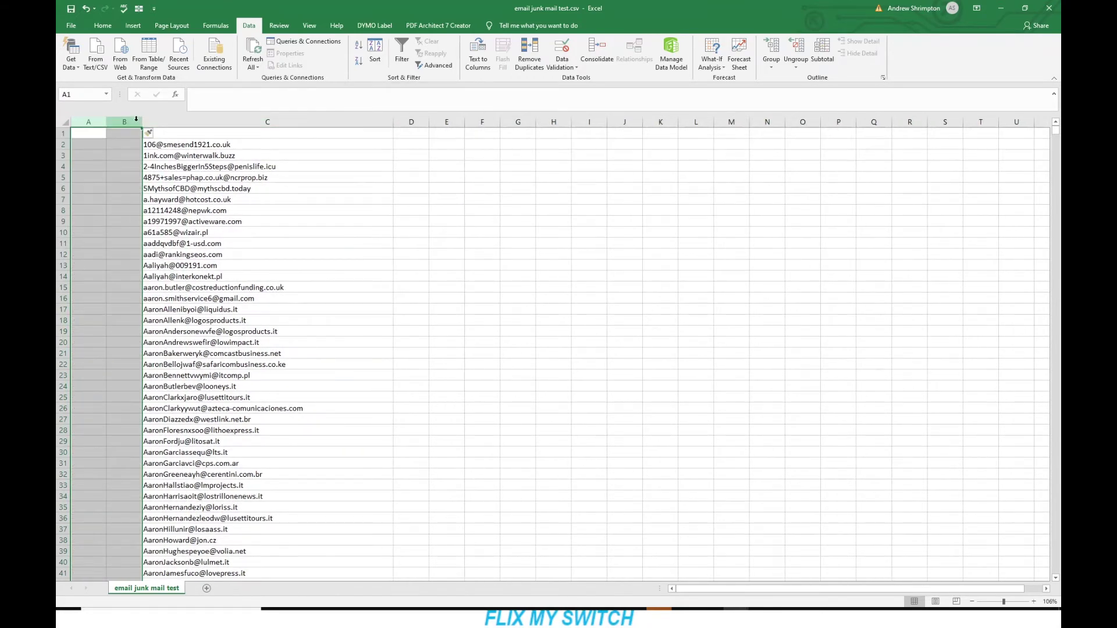
drag(141, 118, 238, 118)
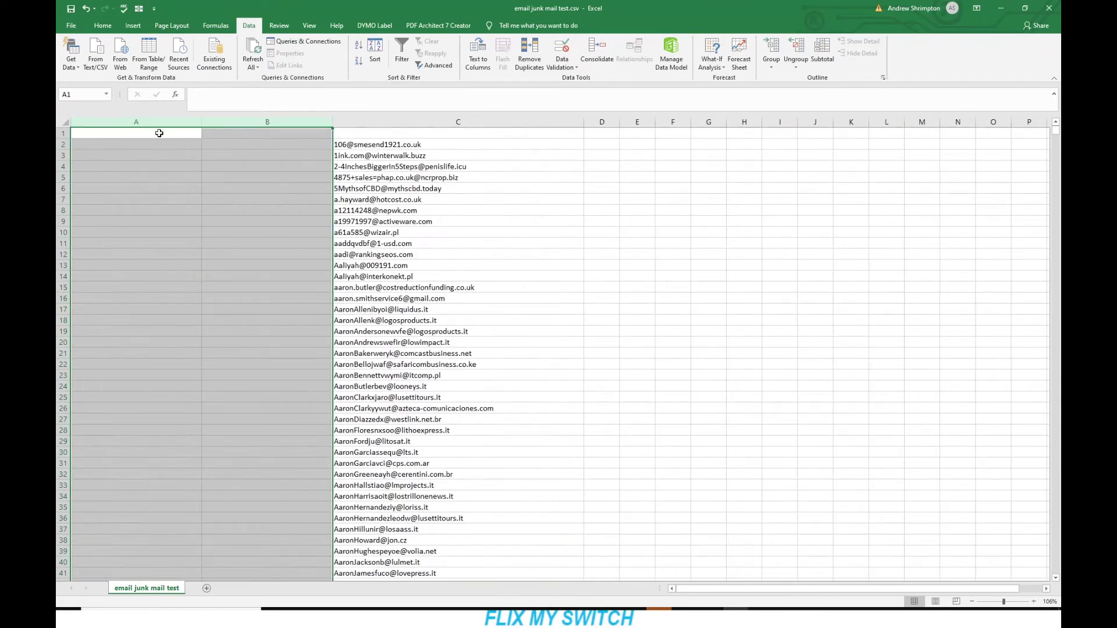
Step: Enter the headings local_part in A1, sender_flag in B1 and address in C1
click(159, 133)
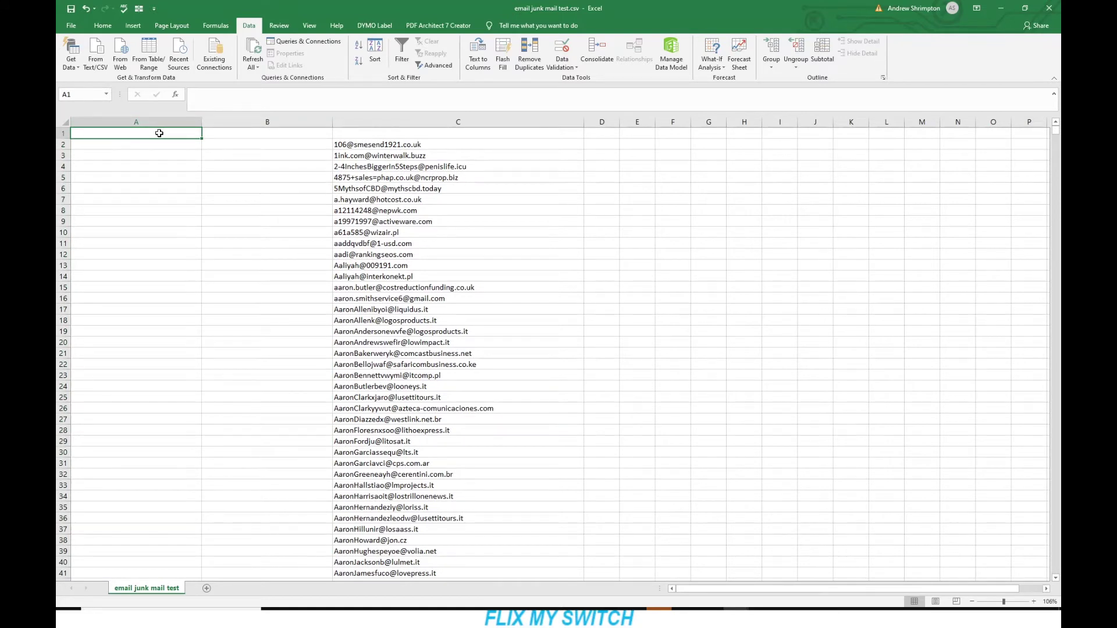
text(local)
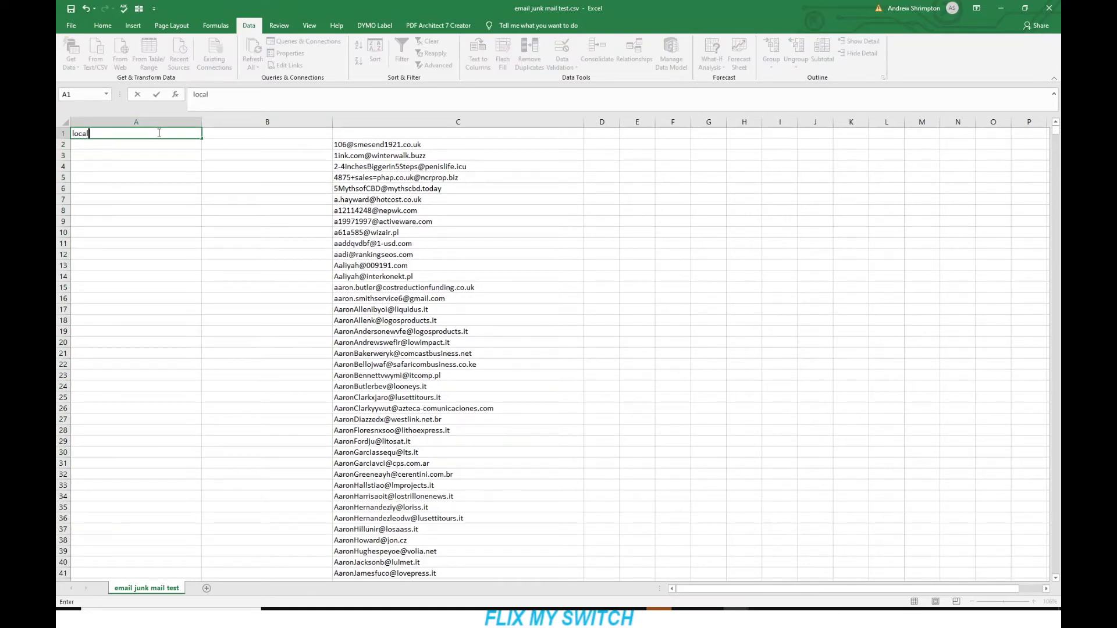
text(_part)
key(Tab)
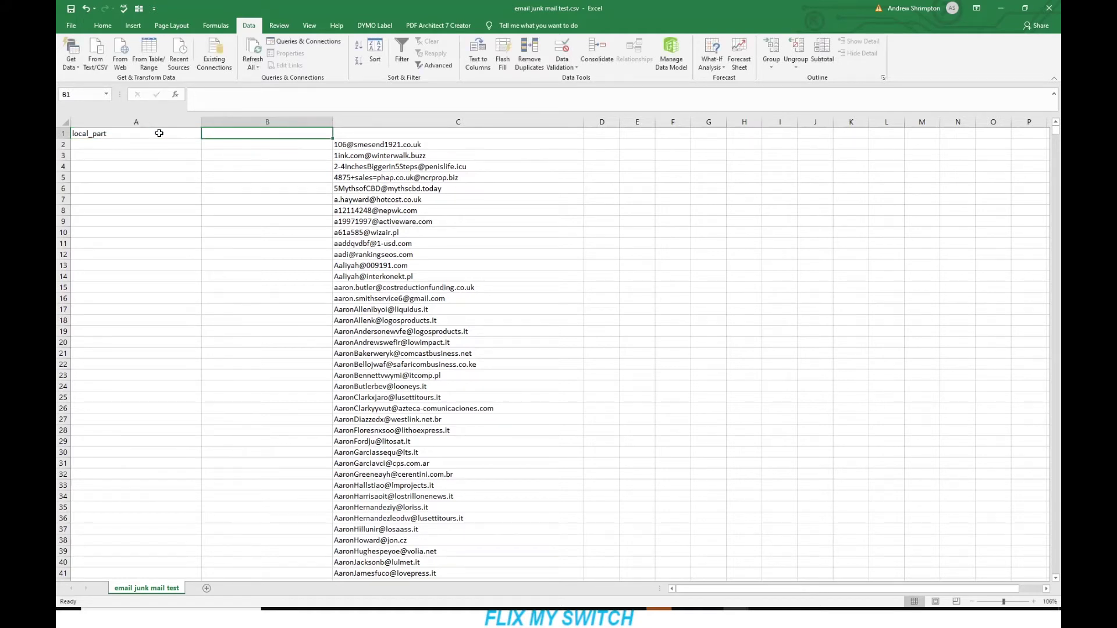
text(sender)
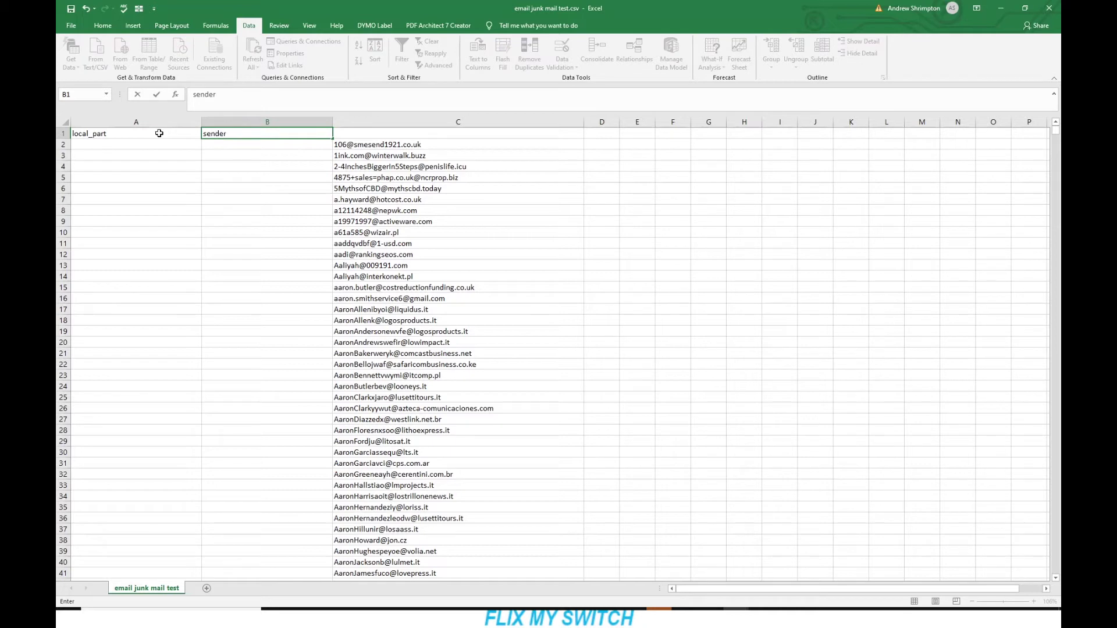
text(_flag)
key(Tab)
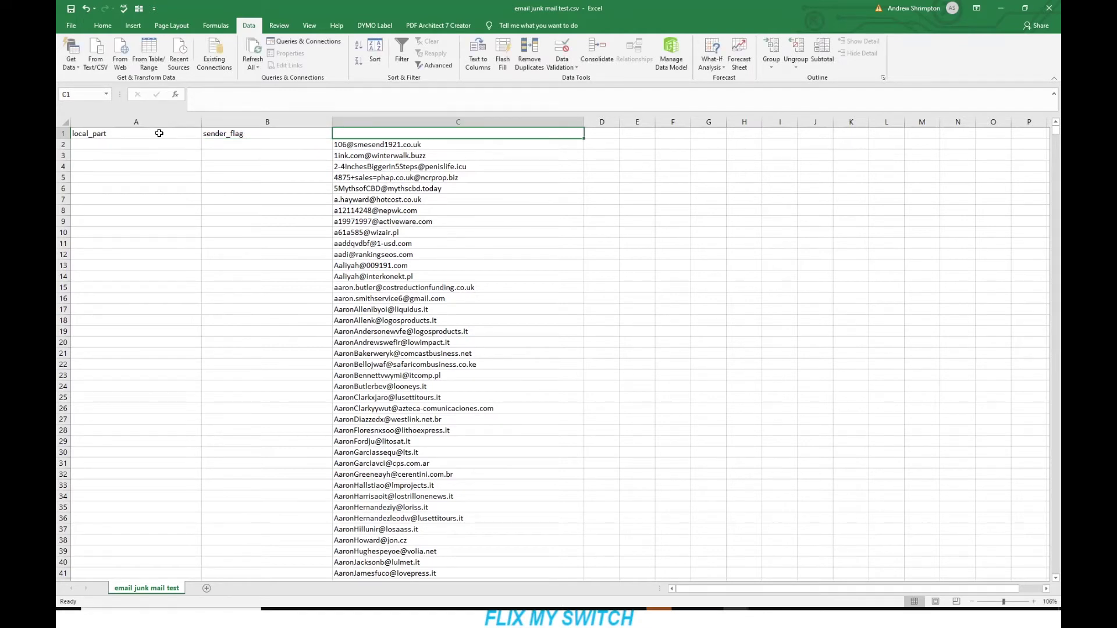
text(add)
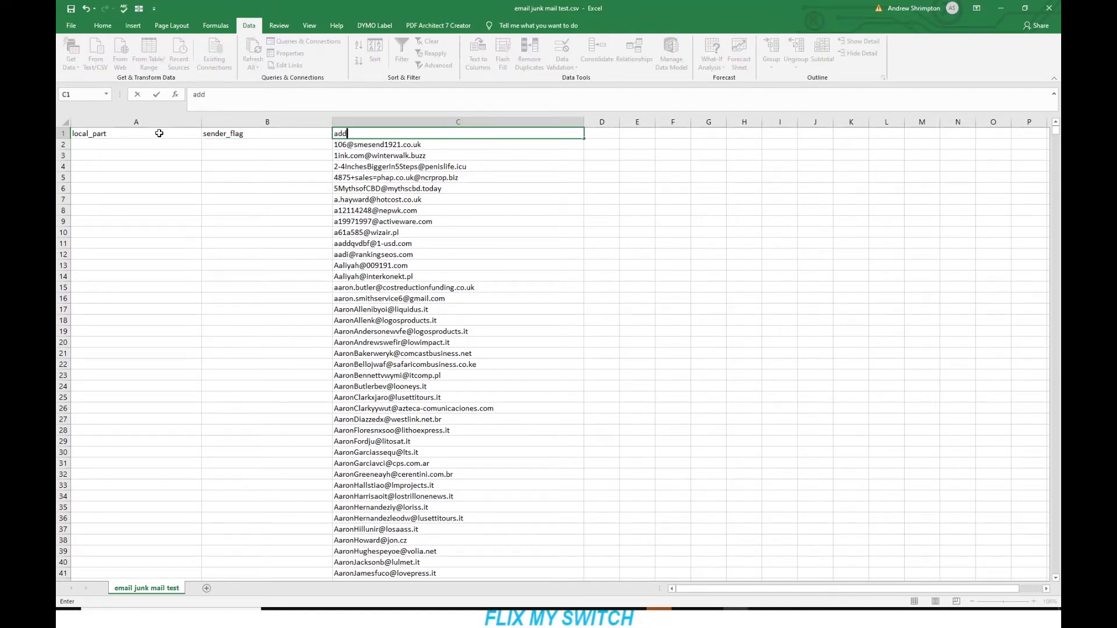
text(ress)
key(Return)
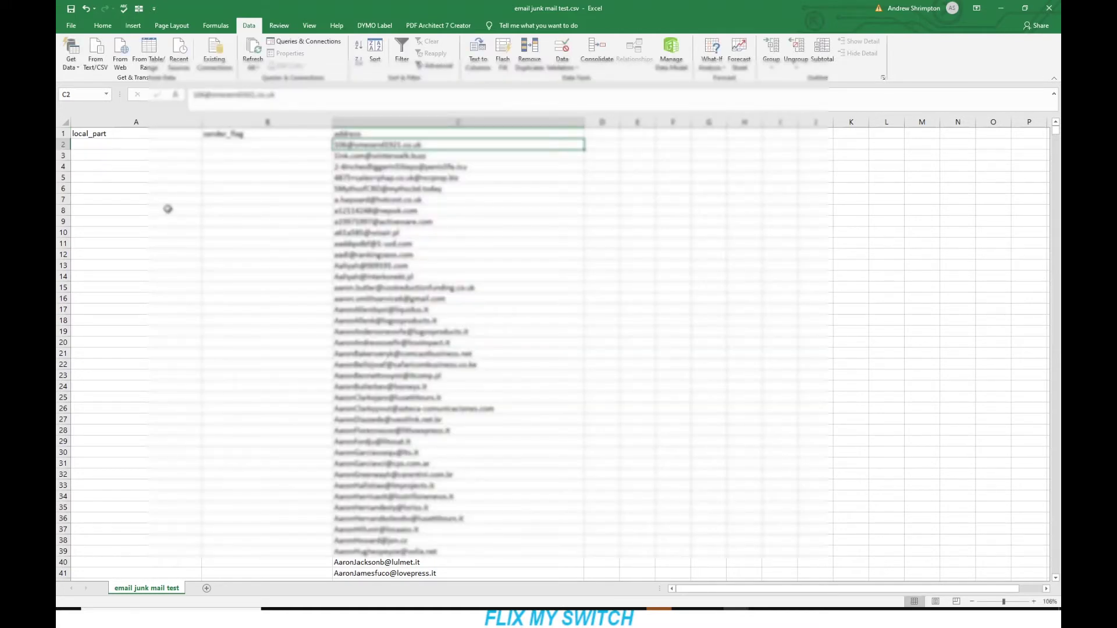
Step: Export the sheet as CSV (Comma delimited), replacing the existing email junk mail test.csv in Documents, and close the workbook
click(72, 26)
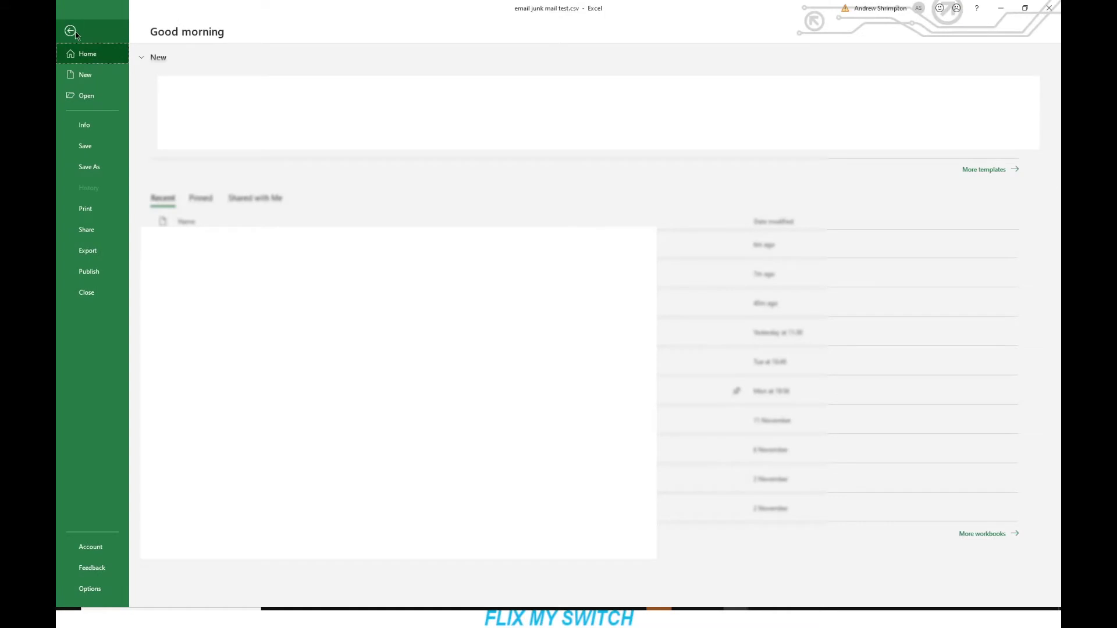
click(96, 253)
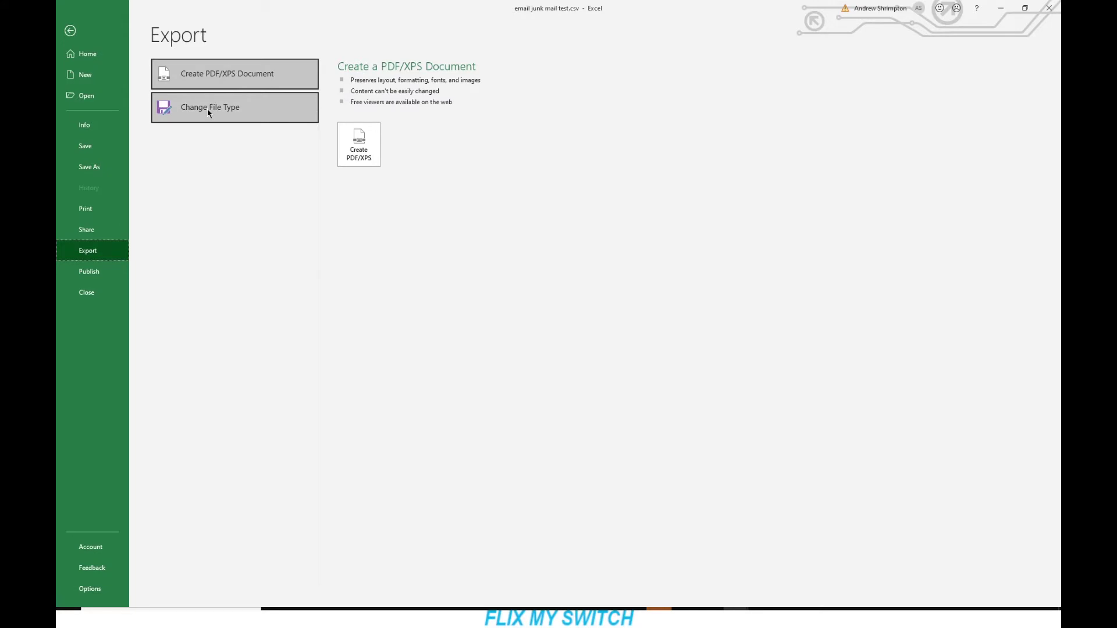
click(209, 113)
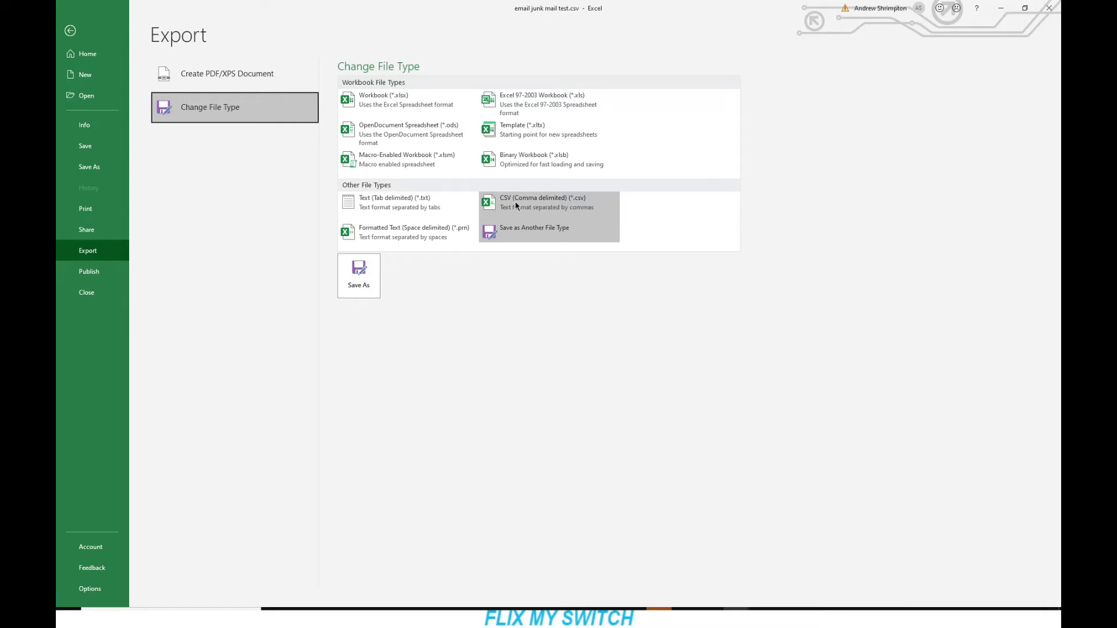
click(558, 203)
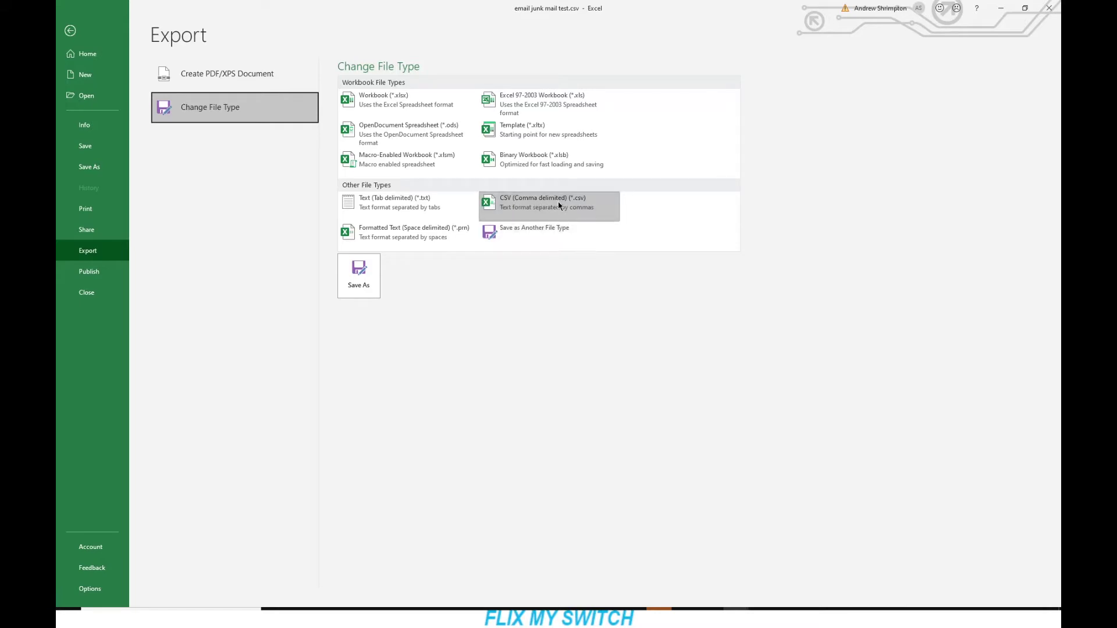
click(362, 283)
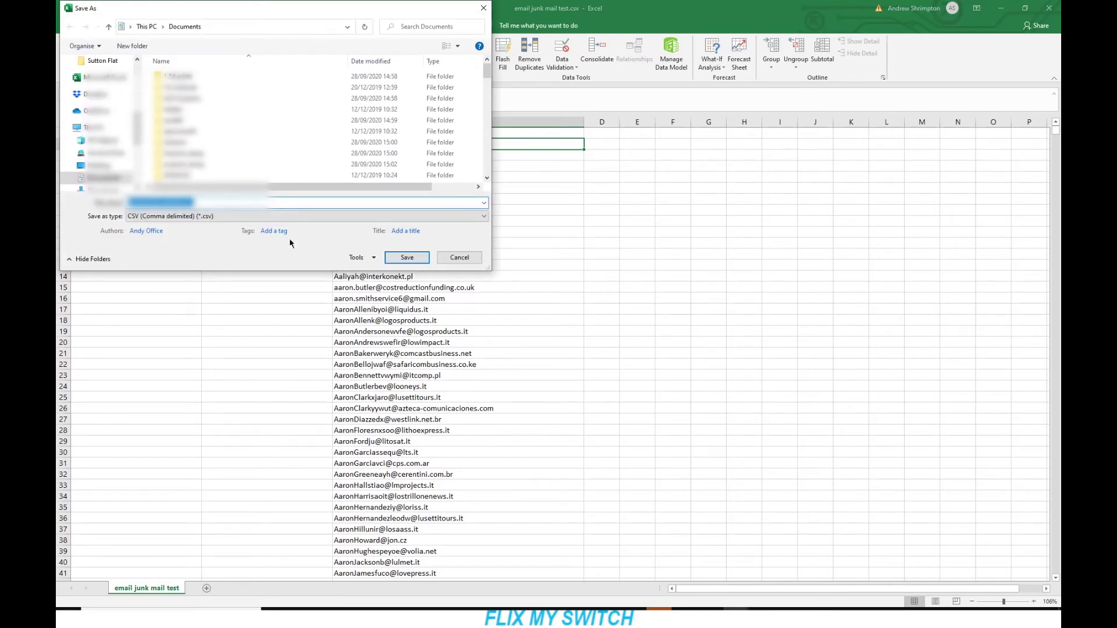
click(409, 260)
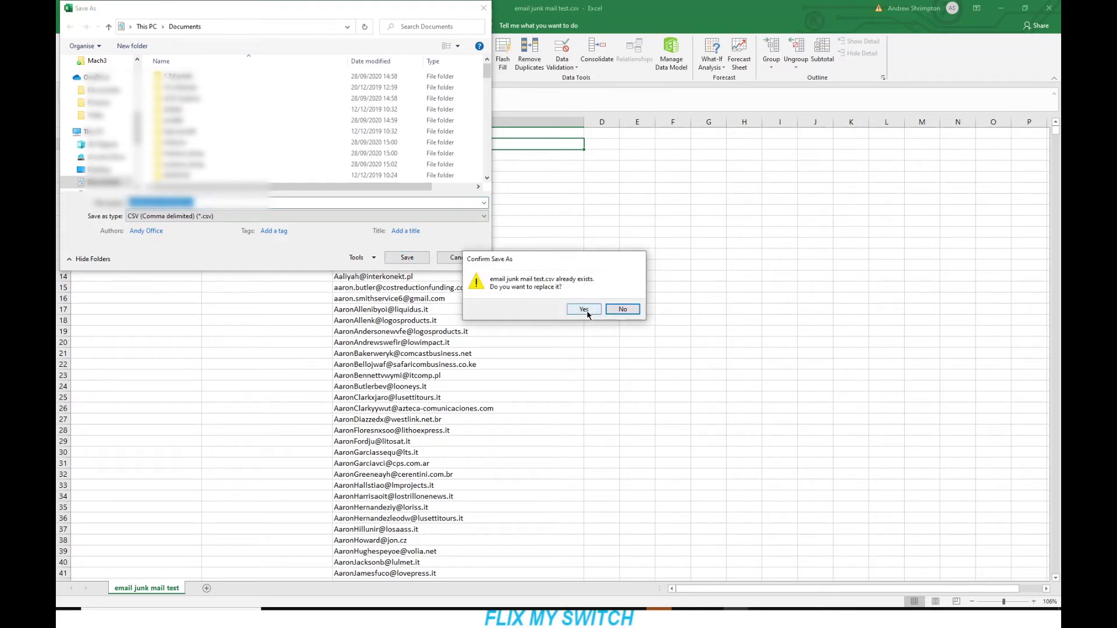
click(584, 310)
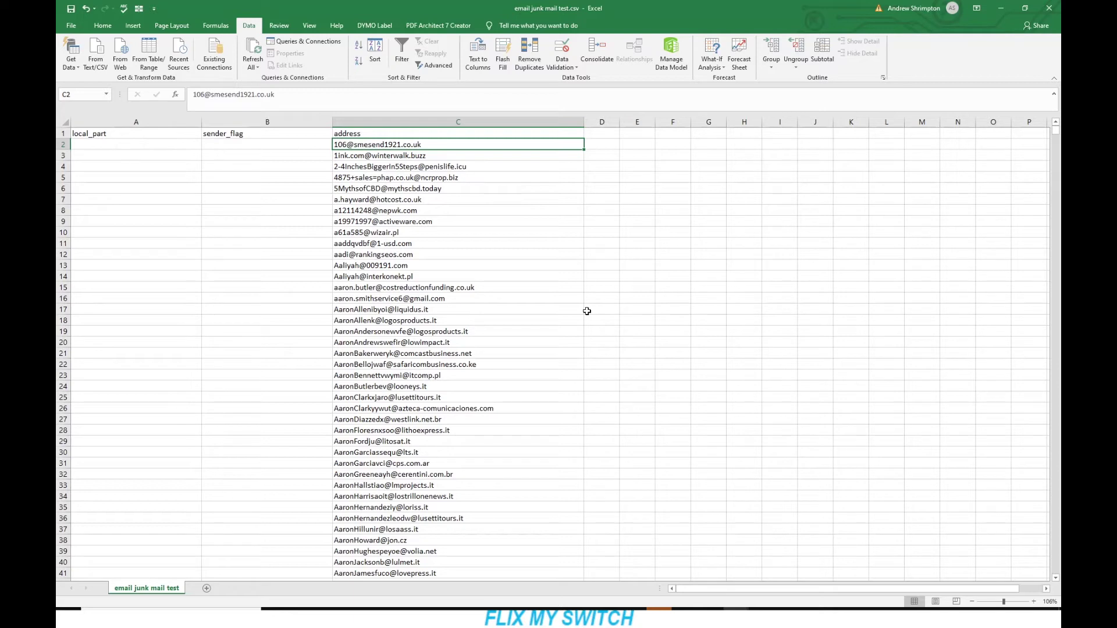
click(1050, 10)
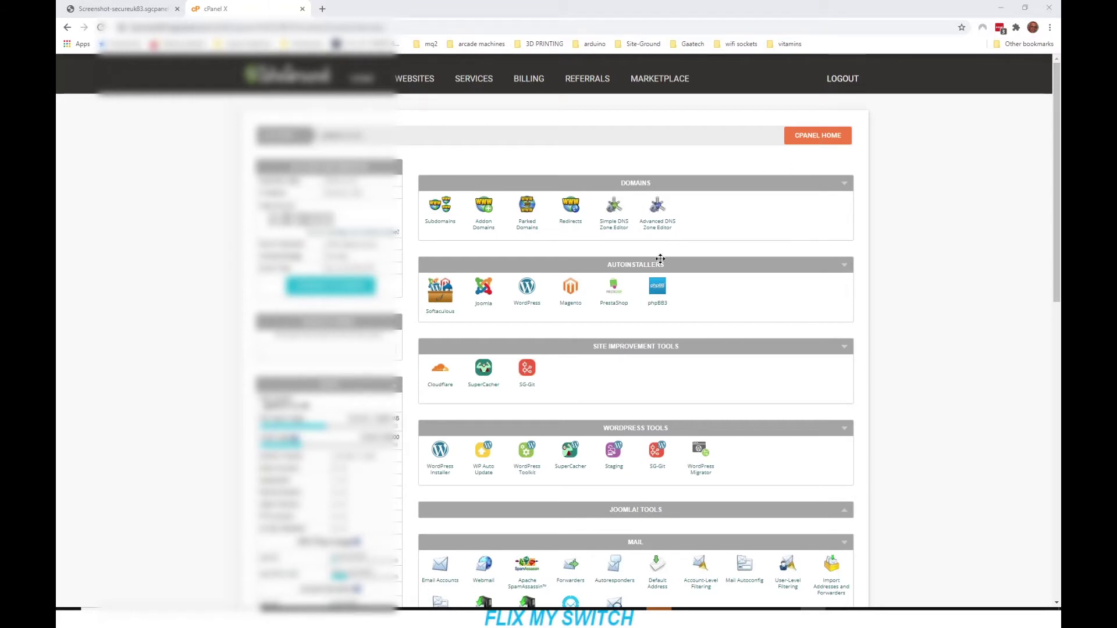
Step: Switch to cPanel in the browser, open SpamExperts from the Mail section and log in for the last listed domain
scroll(659, 262, down, 3)
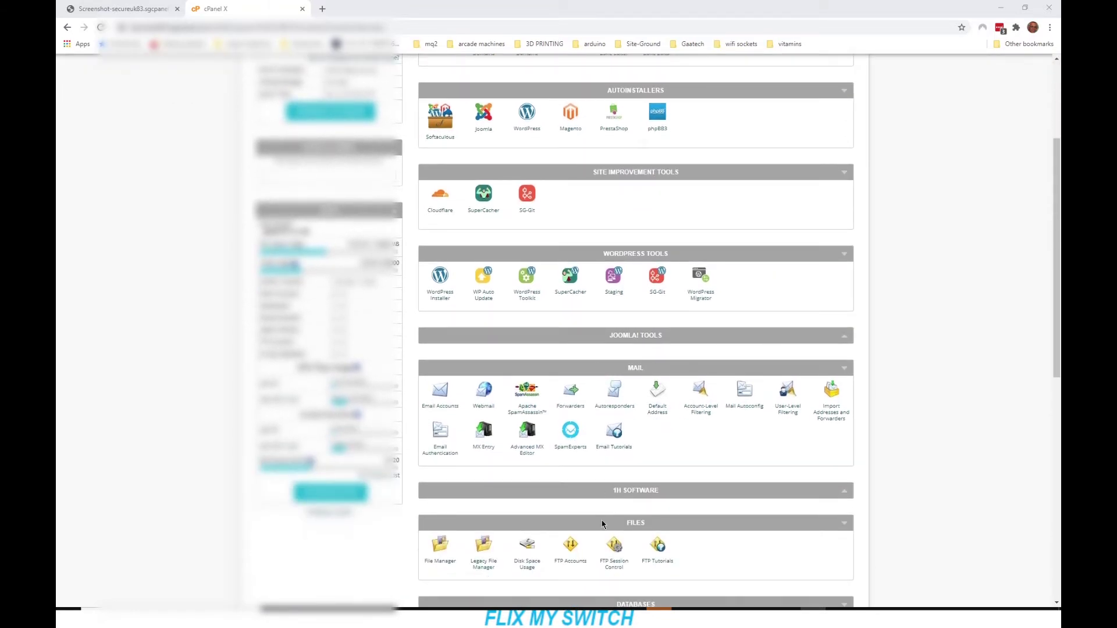
click(570, 451)
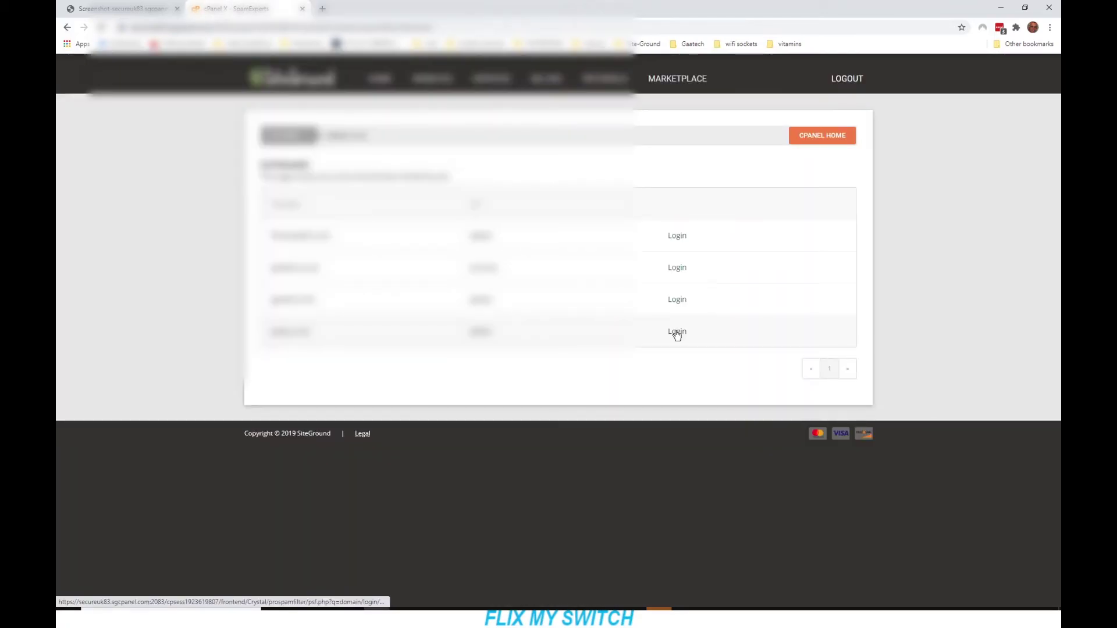
click(677, 332)
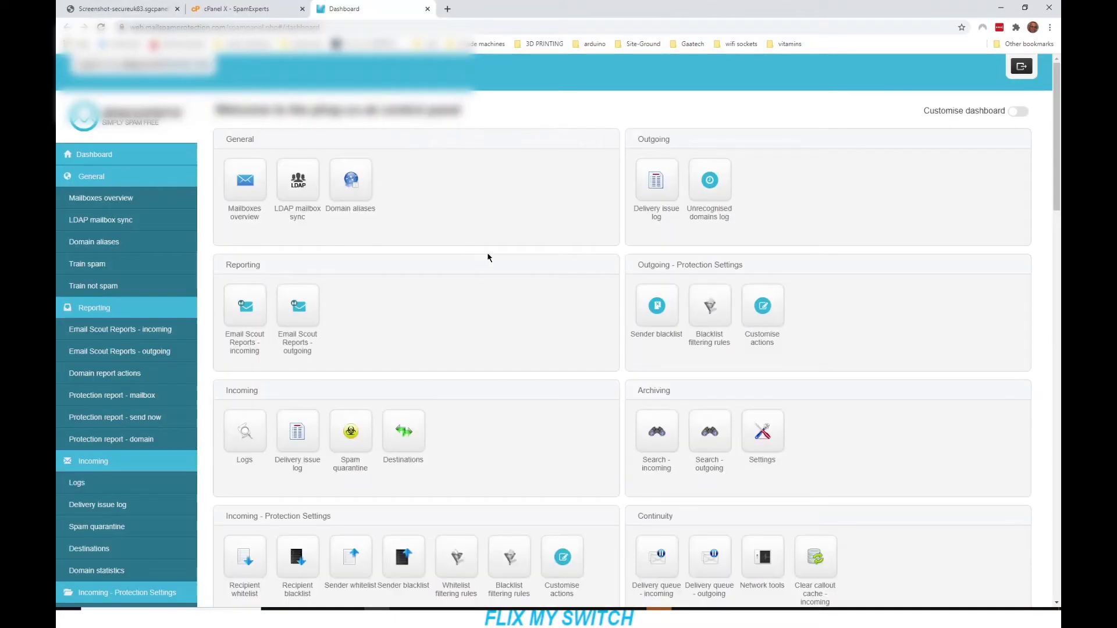
Step: Open the Sender blacklist page of the incoming protection settings in the SpamExperts control panel
scroll(448, 286, down, 4)
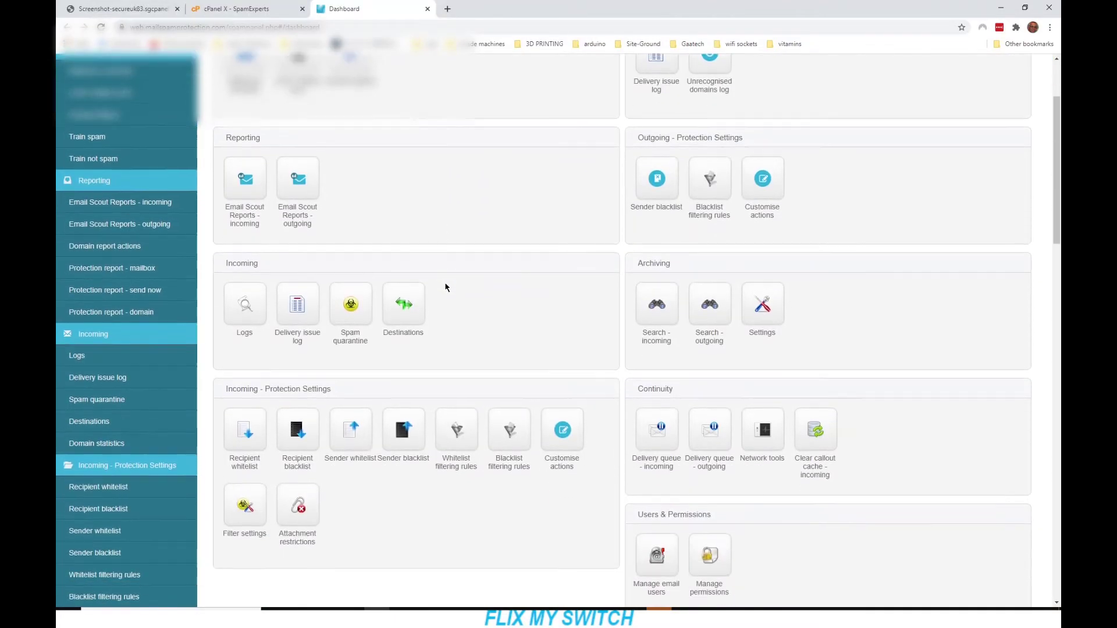
scroll(446, 288, down, 2)
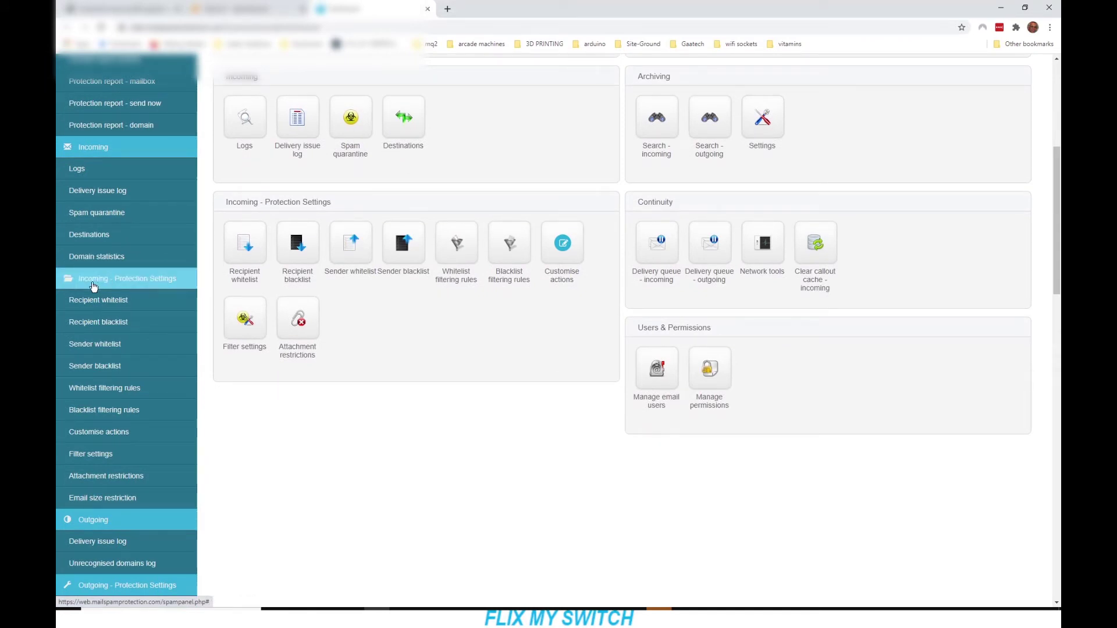
click(111, 371)
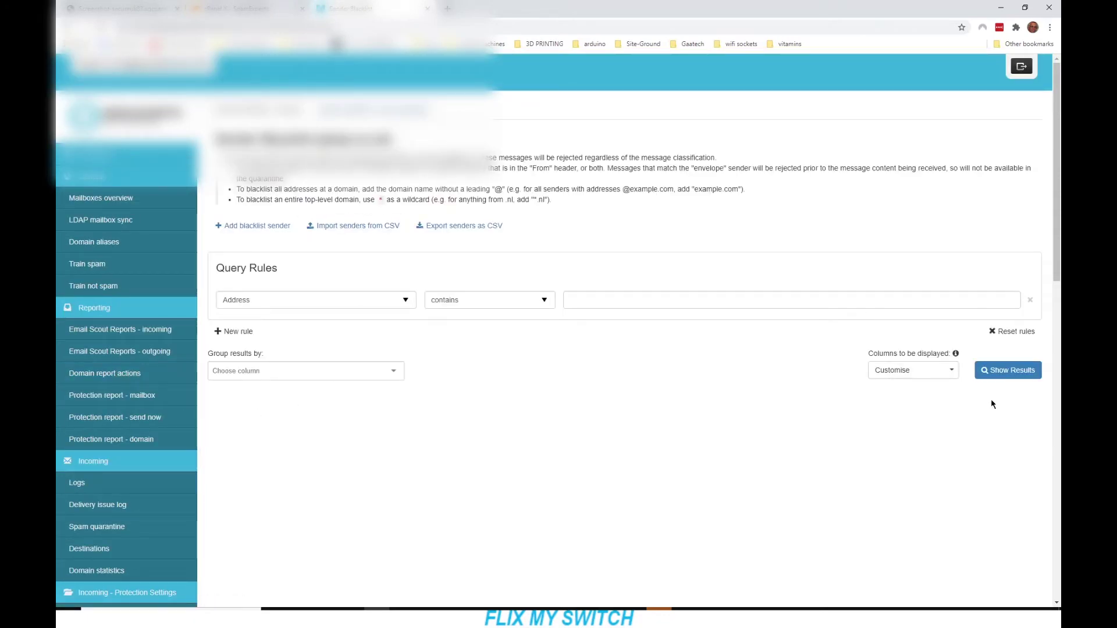
Step: Show the current sender blacklist entries and look through the listed addresses
click(1011, 373)
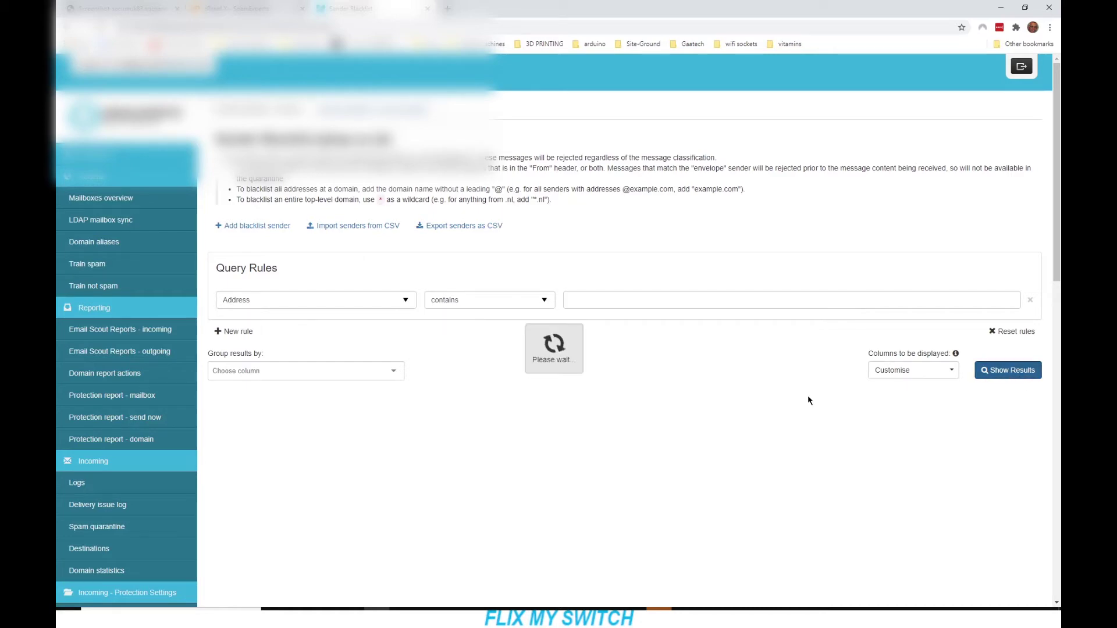
scroll(626, 405, down, 12)
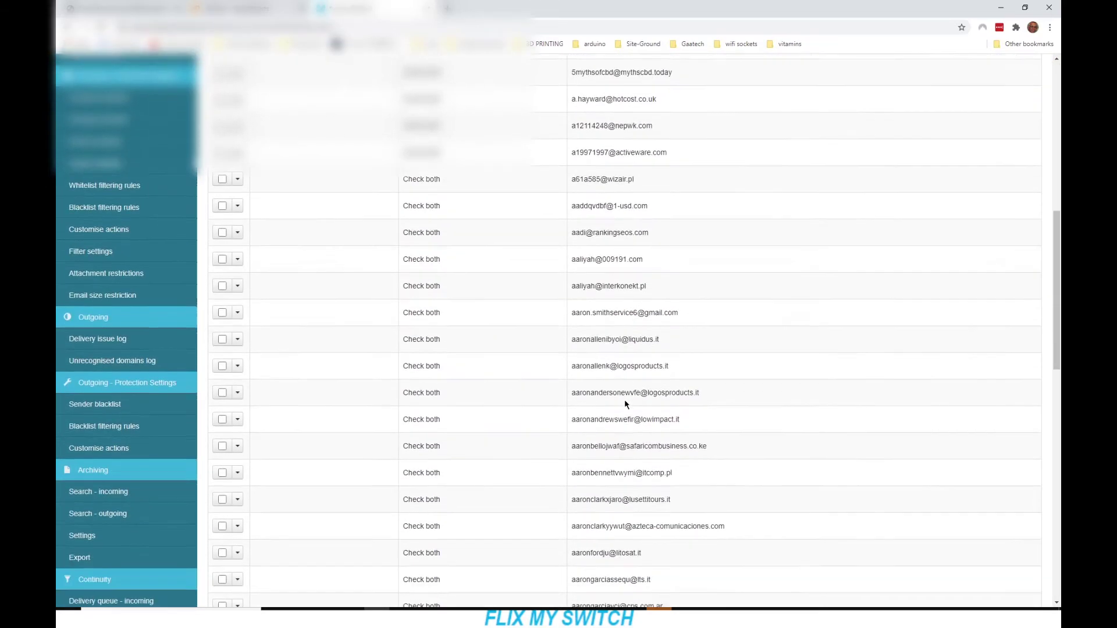
scroll(626, 403, up, 12)
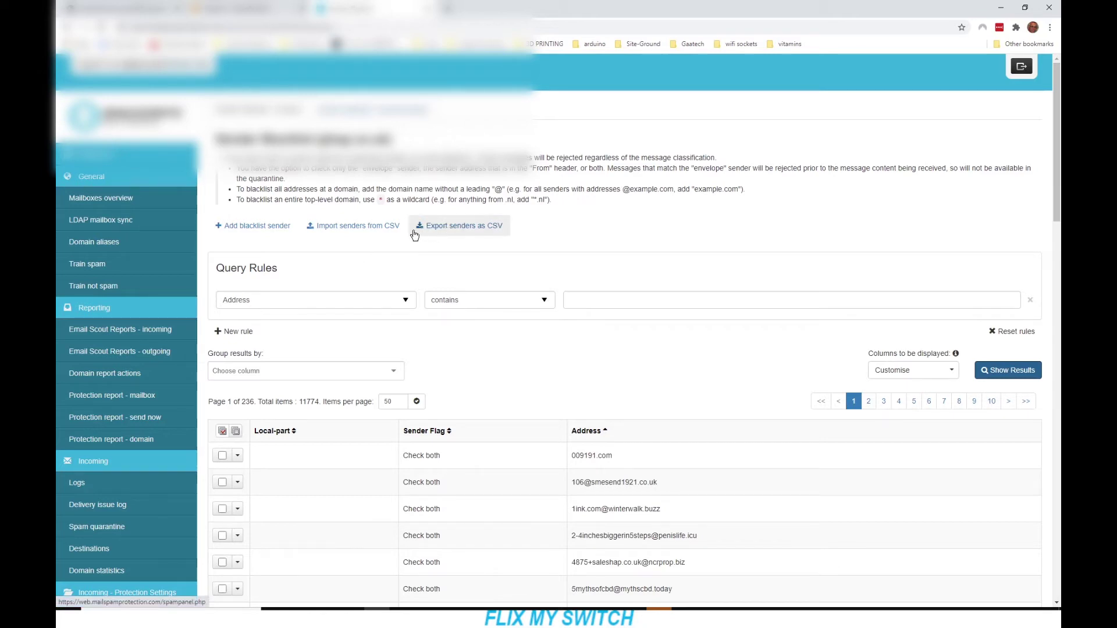
Step: Try to import email junk mail test.csv into the sender blacklist and dismiss the result
click(354, 231)
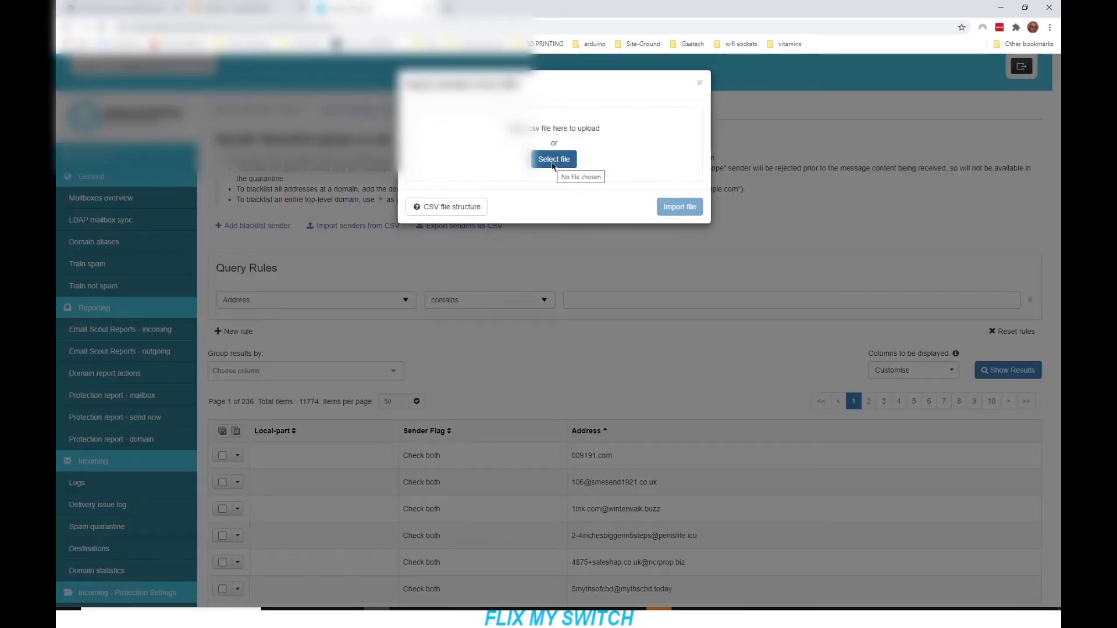
click(552, 165)
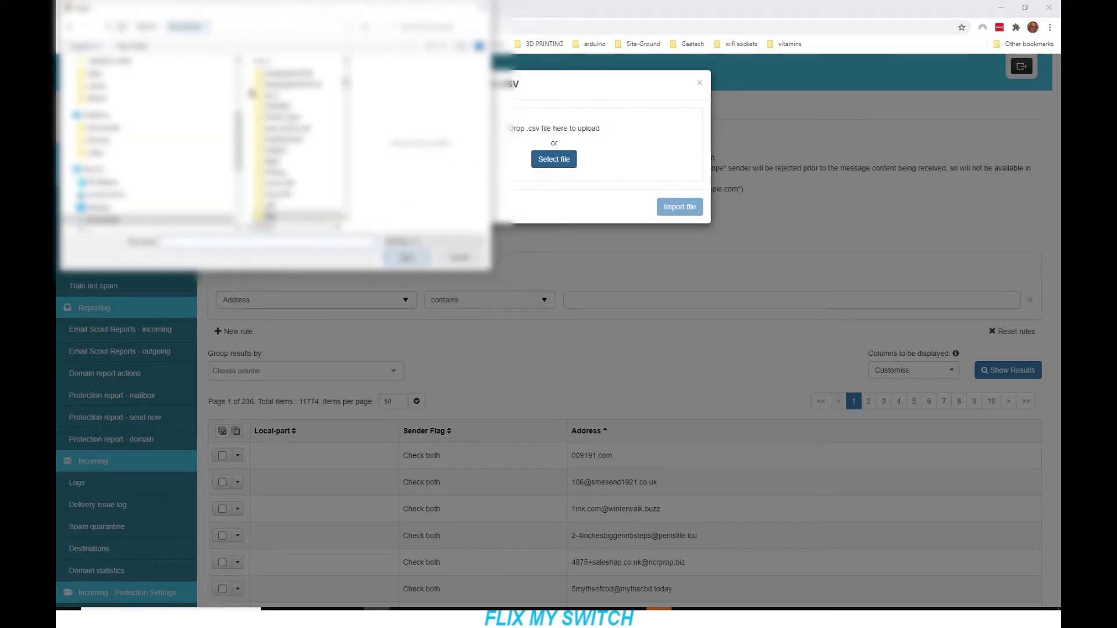
double_click(303, 178)
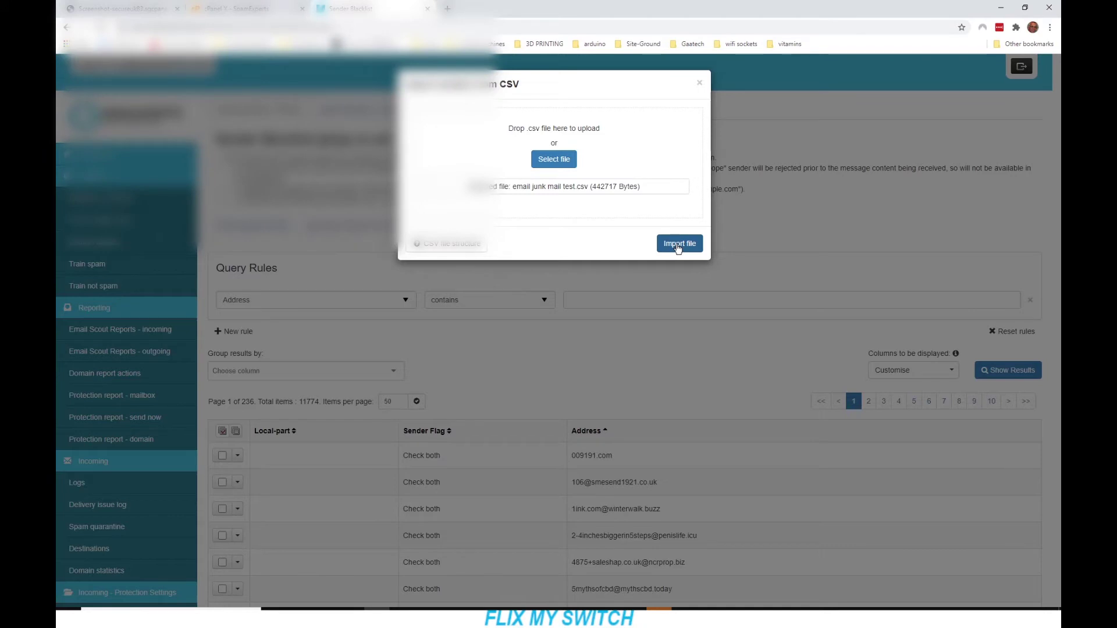
click(679, 248)
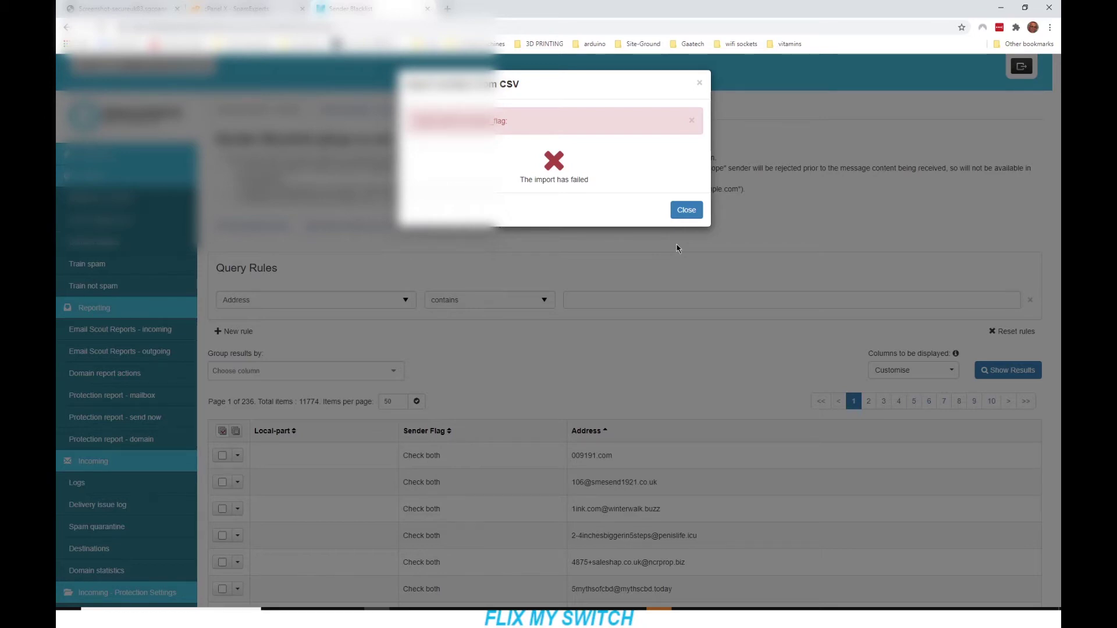
click(686, 210)
Step: Check the CSV file structure for the sender import, switch to Excel and fill the sender_flag column from B2 down with both_check
click(381, 234)
click(432, 208)
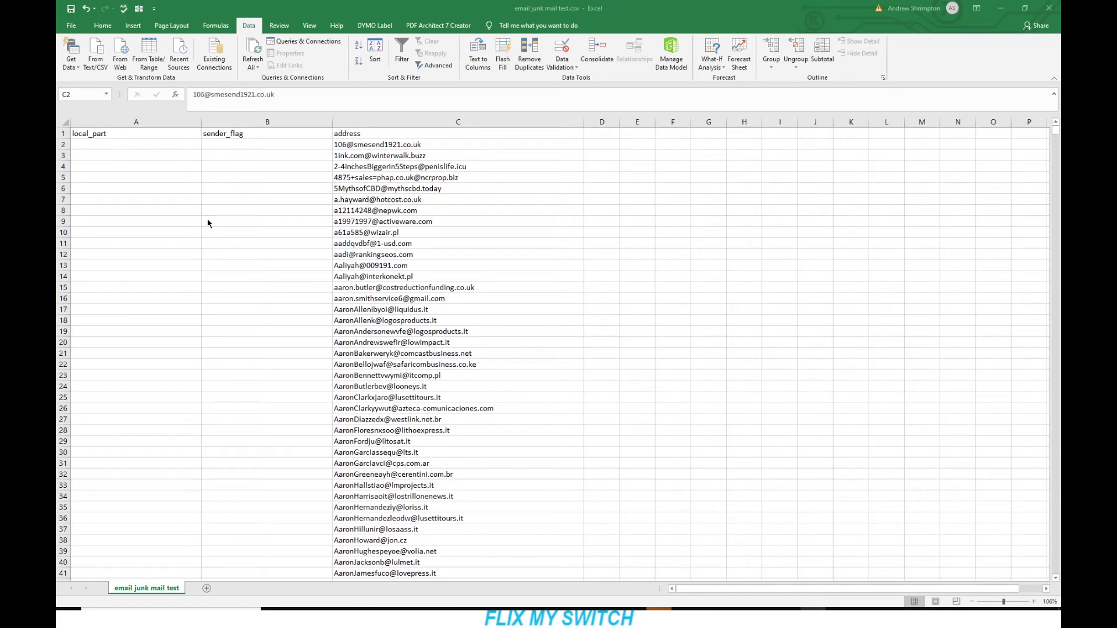
click(235, 146)
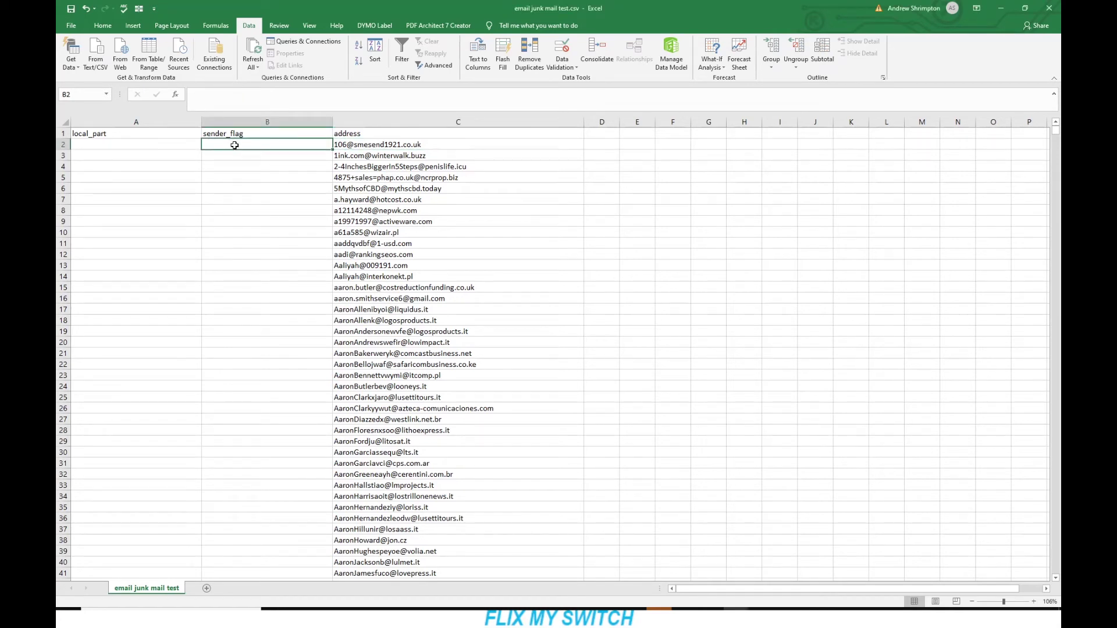
text(both)
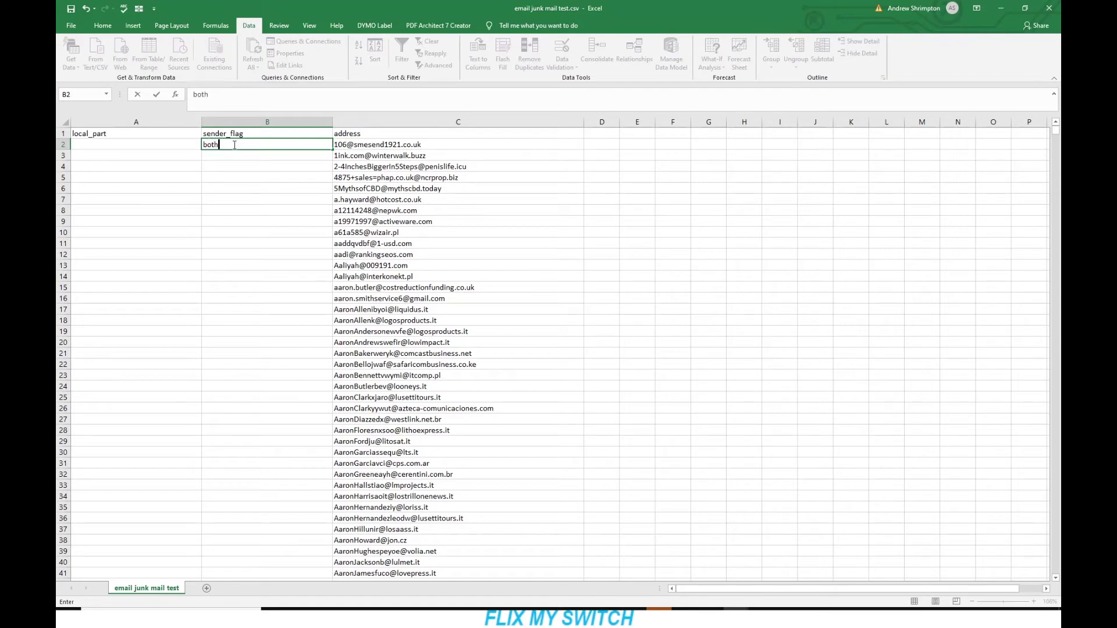
text(_check)
drag(333, 150, 333, 150)
double_click(334, 149)
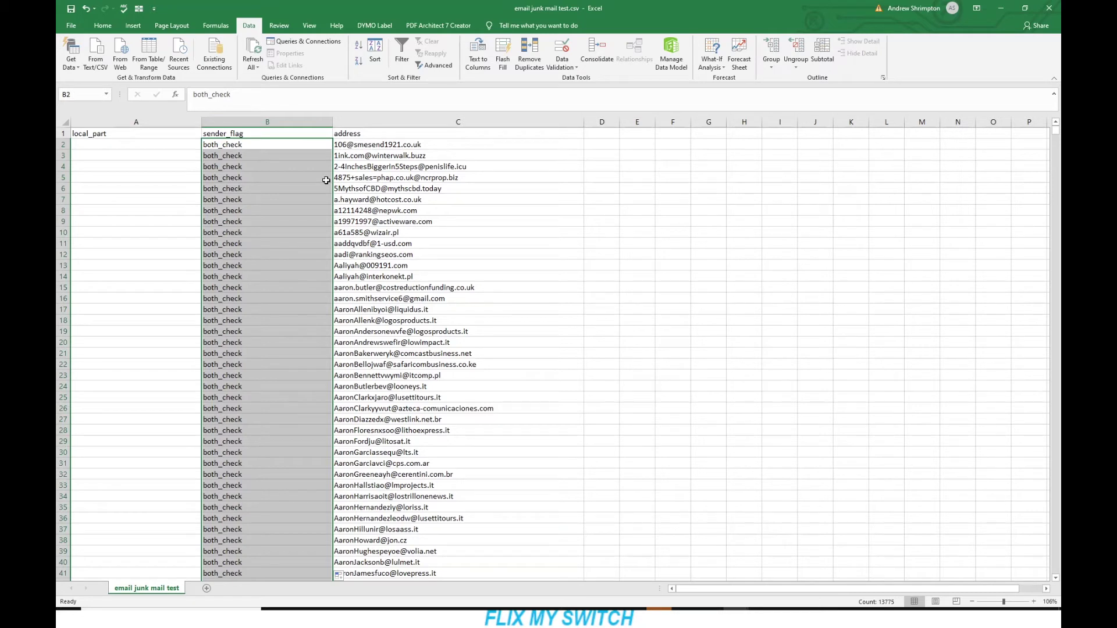
Step: Save the workbook and try again to import email junk mail test.csv into the sender blacklist
click(178, 157)
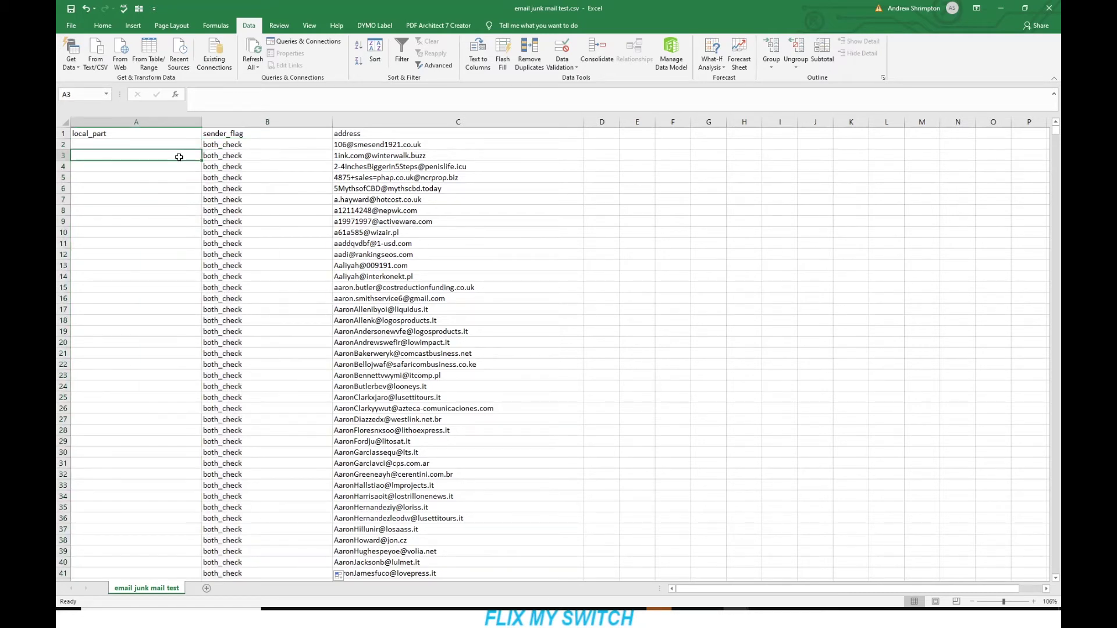
click(71, 9)
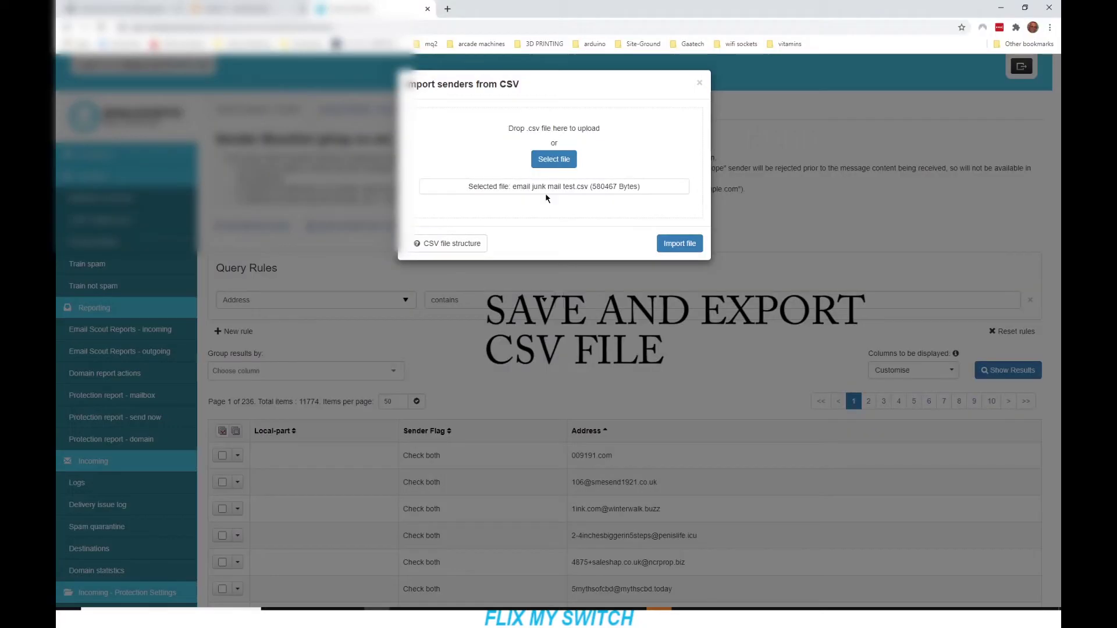
click(673, 245)
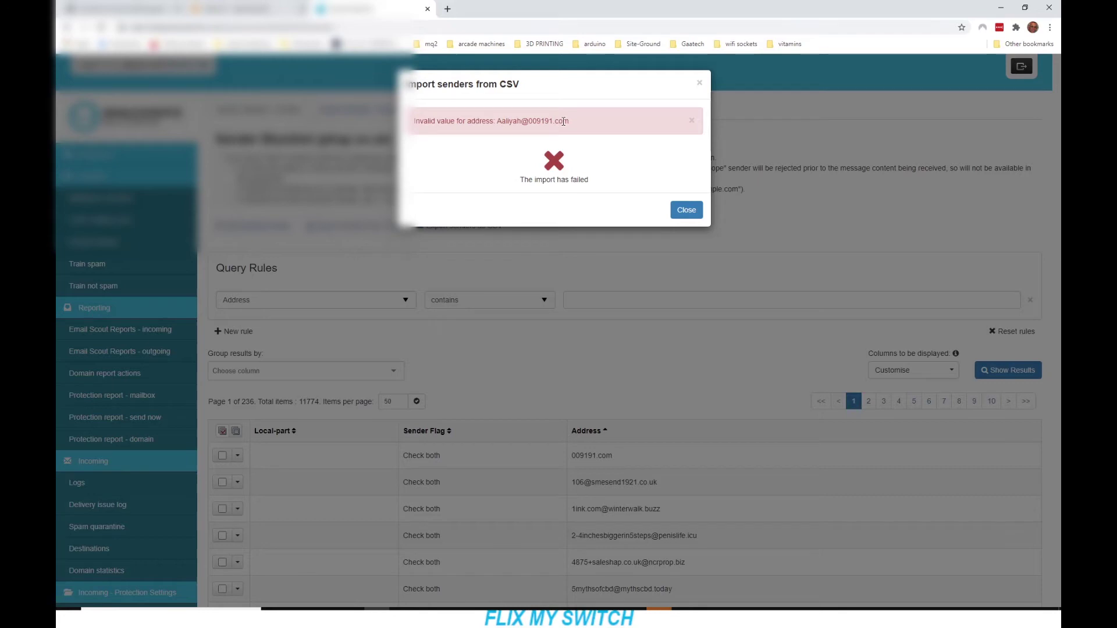
Step: Copy the rejected address from the import error and switch to email junk mail test.csv in Excel
drag(573, 122, 498, 130)
mouse_move(684, 618)
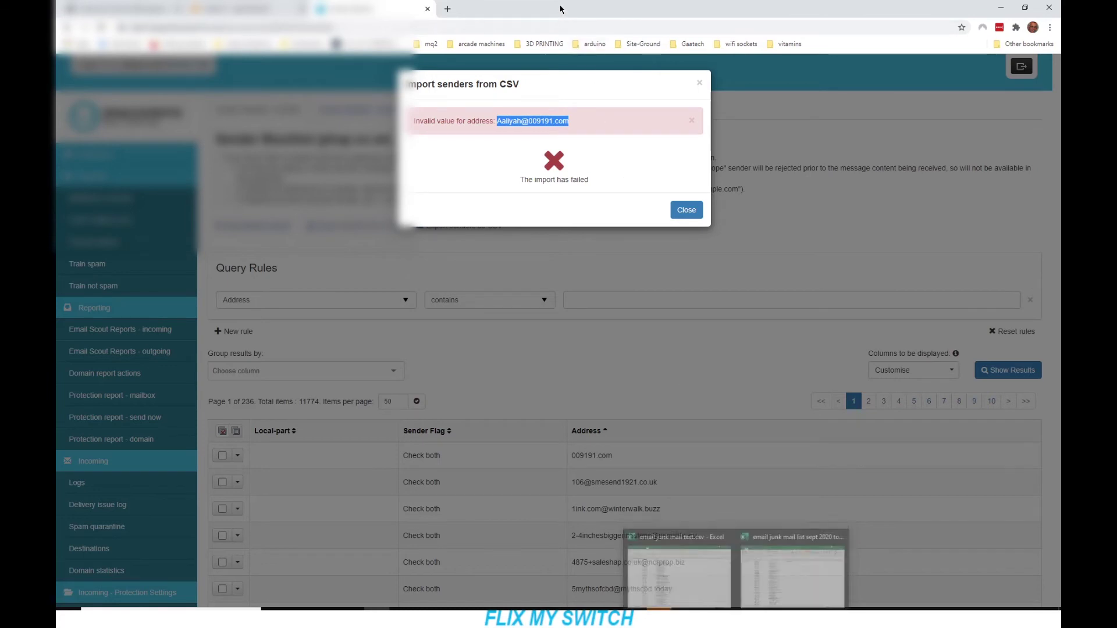
mouse_move(762, 618)
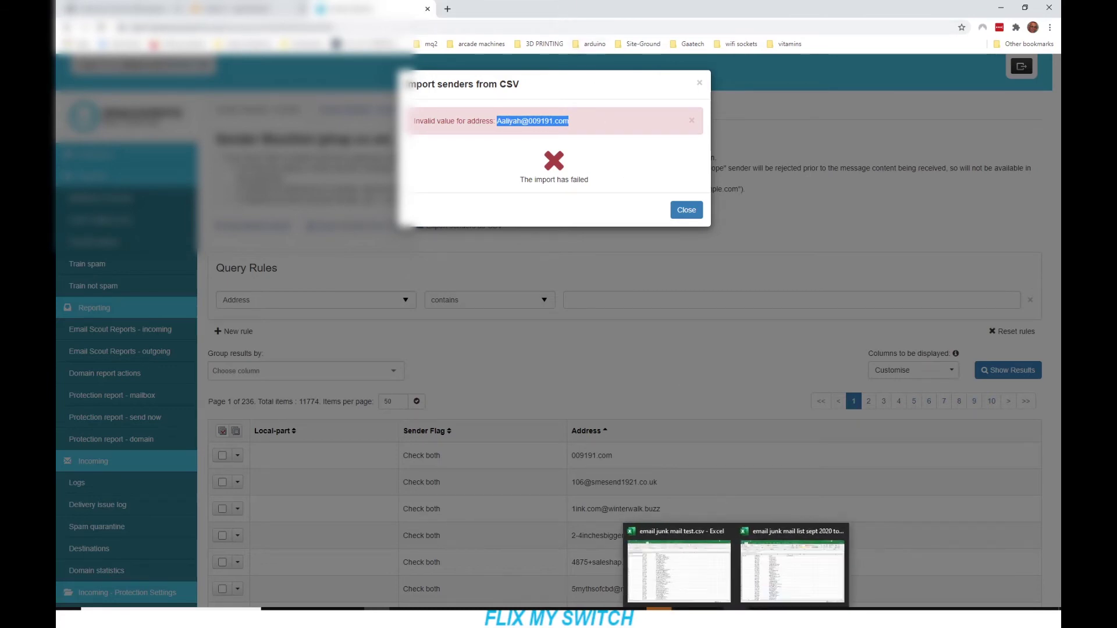
right_click(527, 122)
click(552, 130)
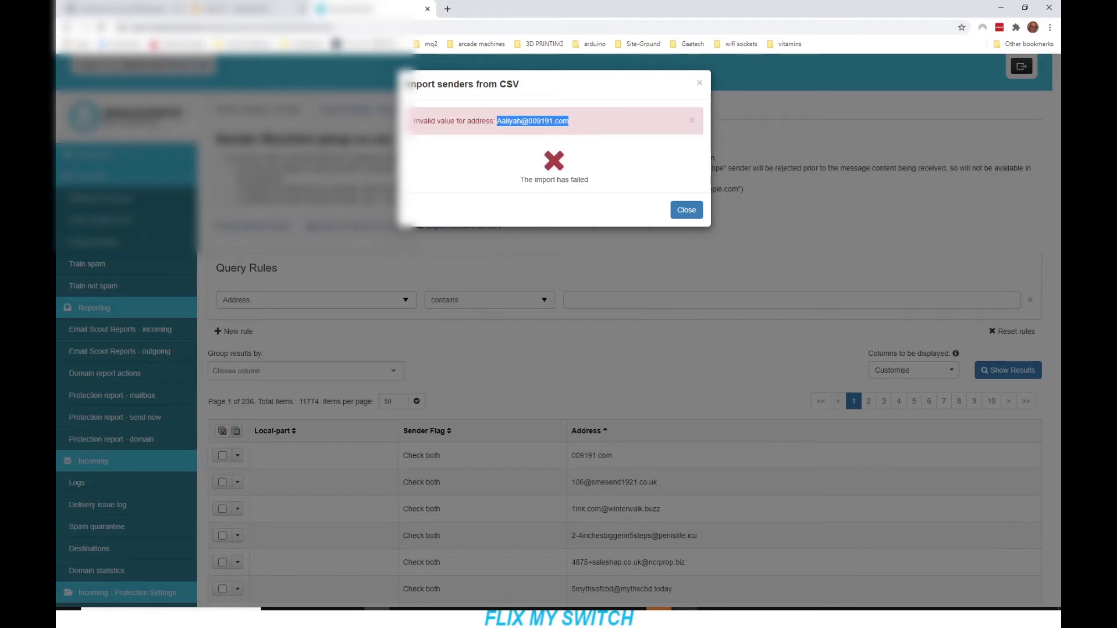
click(736, 618)
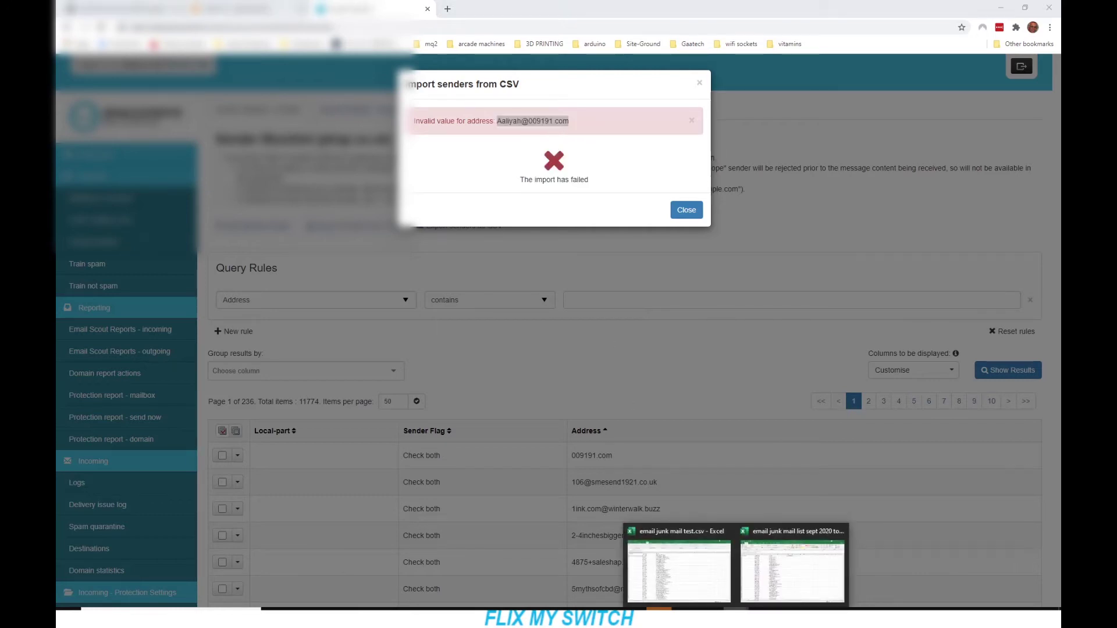
click(687, 574)
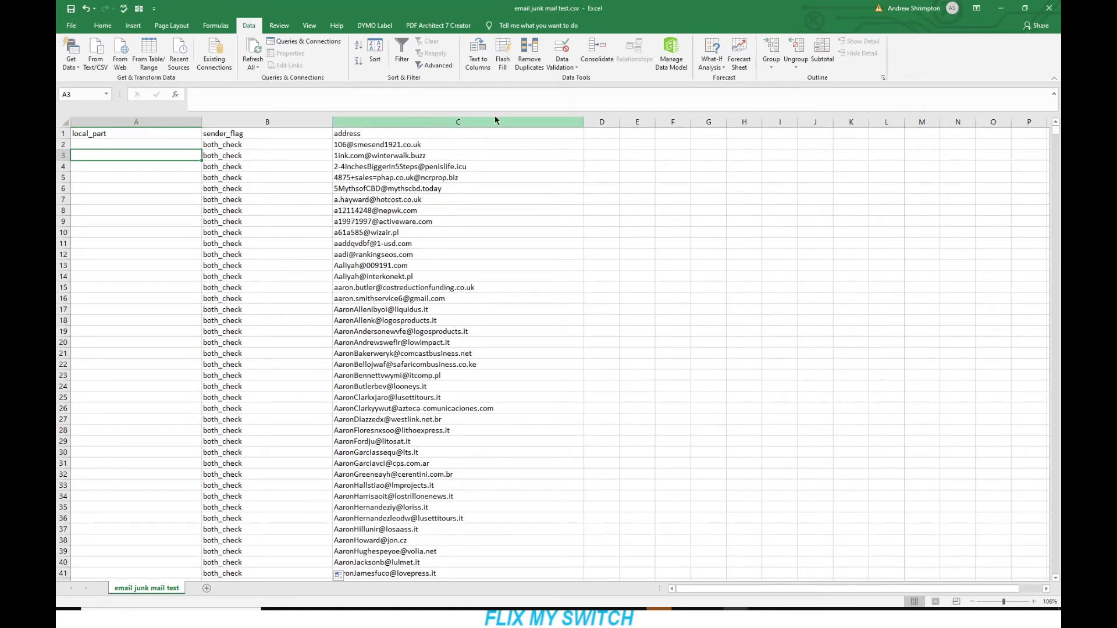
Step: Find the copied address in column C and inspect the matching cell's content for trailing spaces
drag(489, 124, 481, 122)
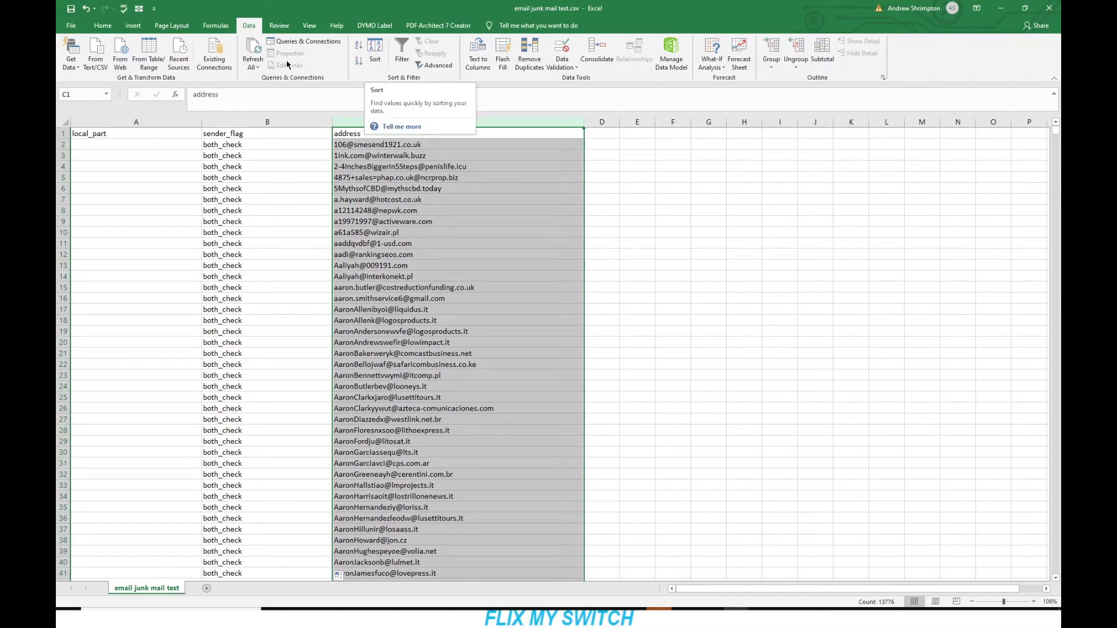
click(102, 25)
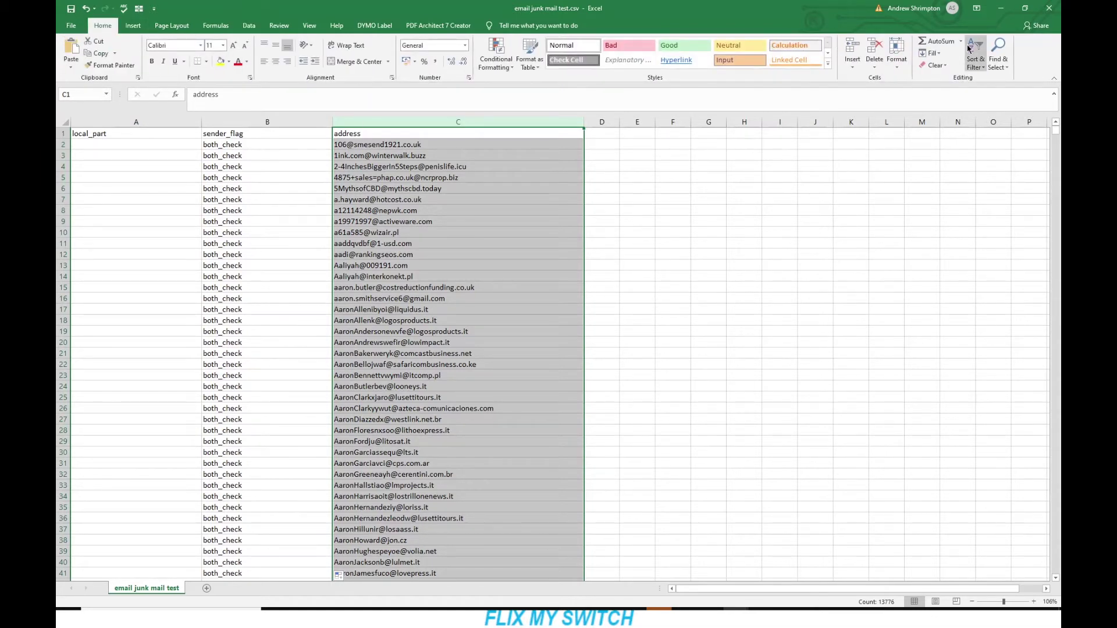
click(997, 64)
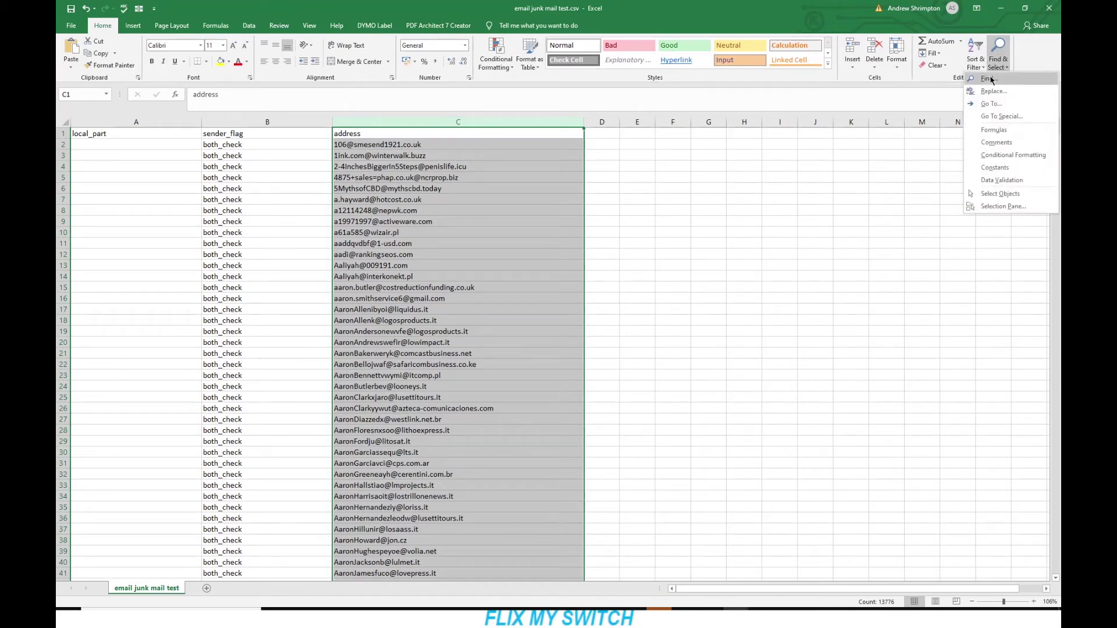
click(991, 79)
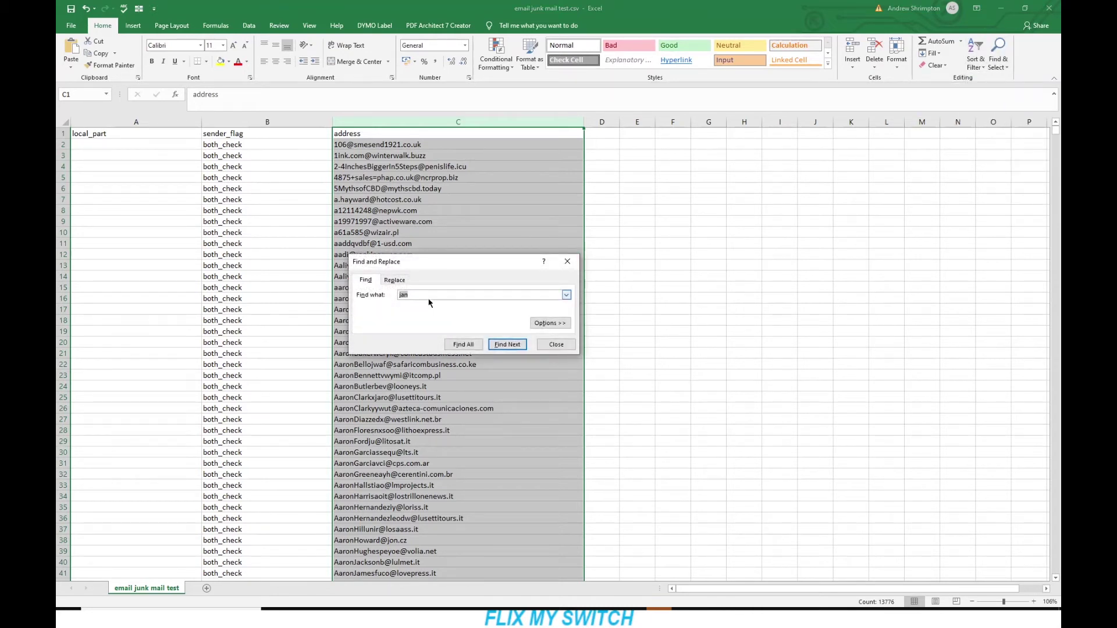
right_click(401, 294)
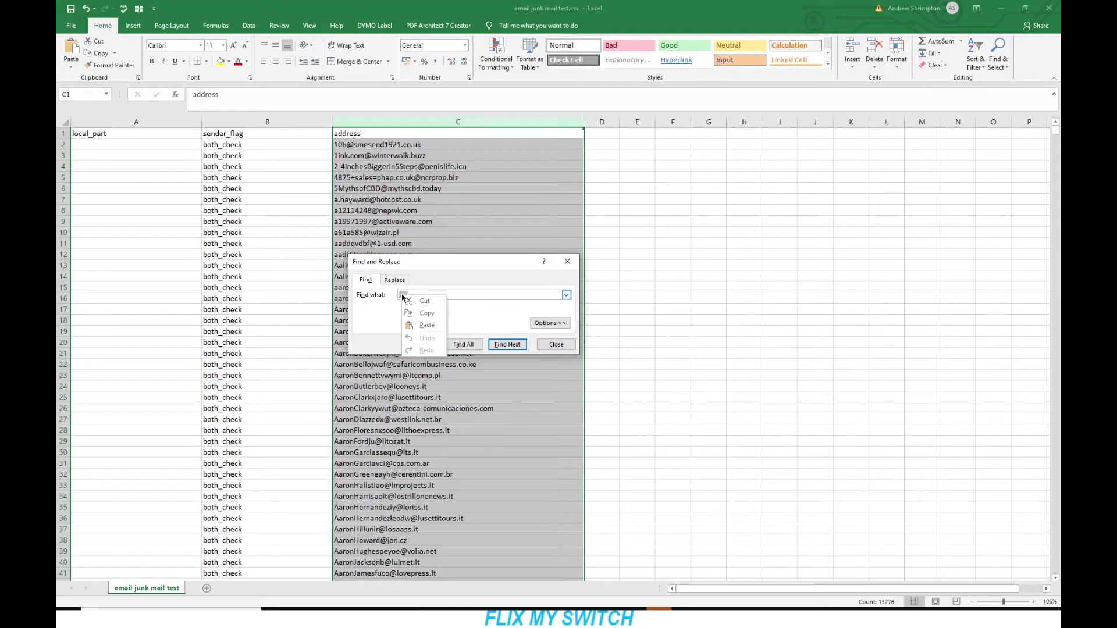
click(414, 327)
click(502, 346)
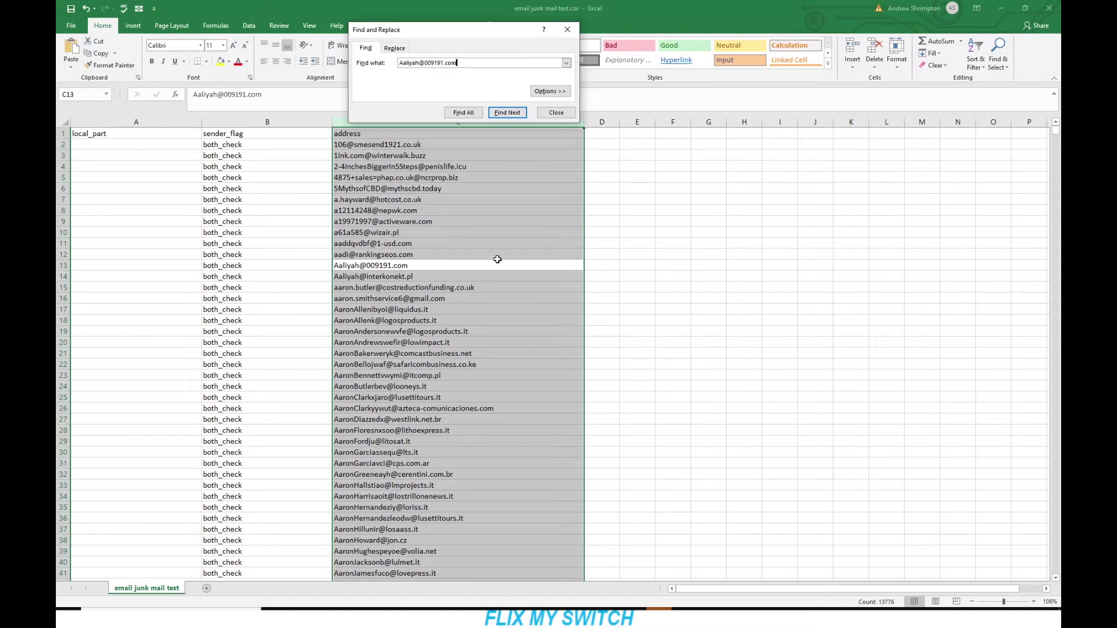
click(470, 267)
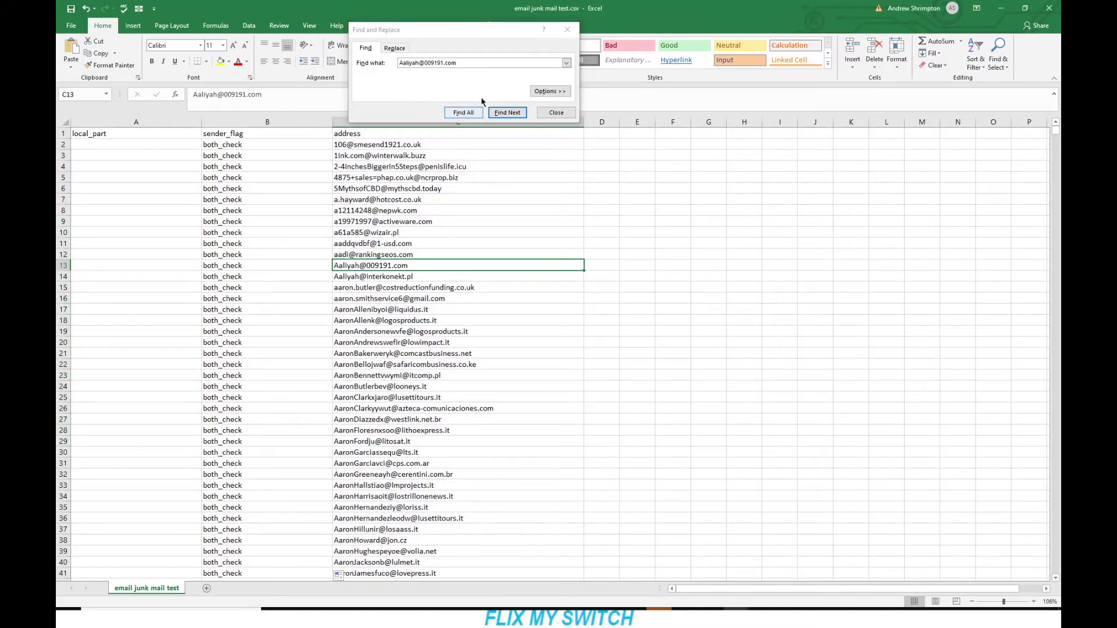
click(295, 92)
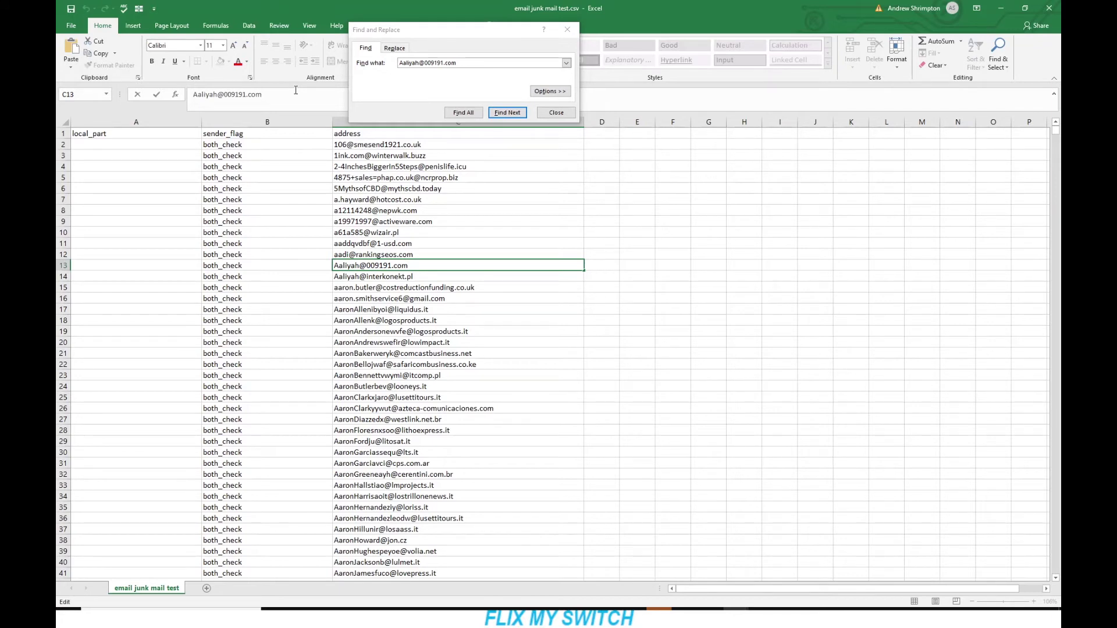
Step: Replace every space in the address column C with nothing
click(428, 120)
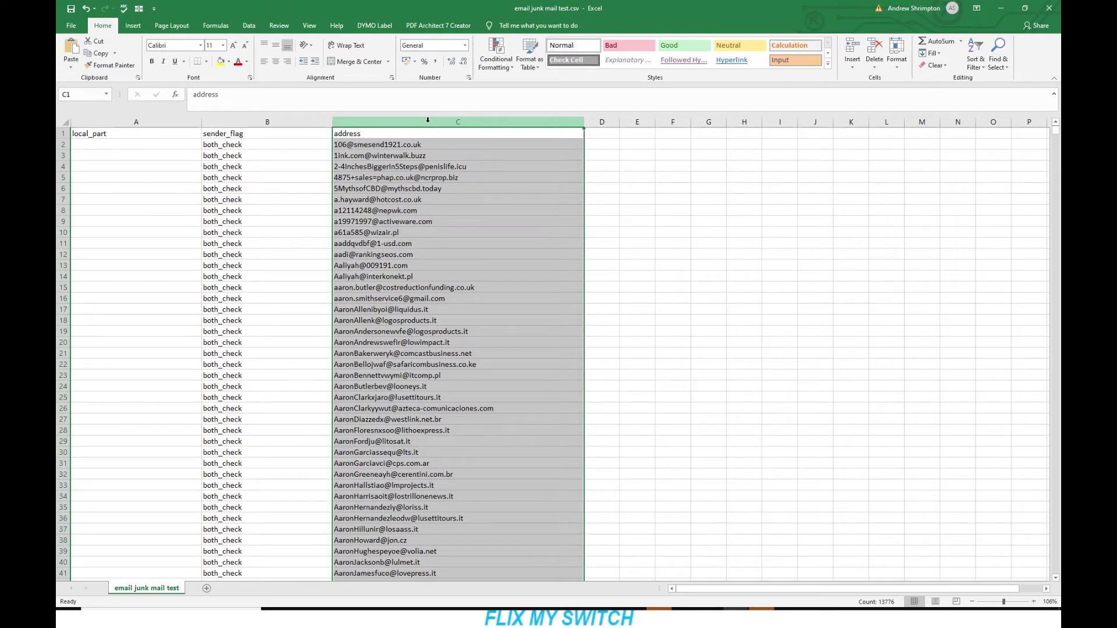
click(1003, 50)
click(994, 80)
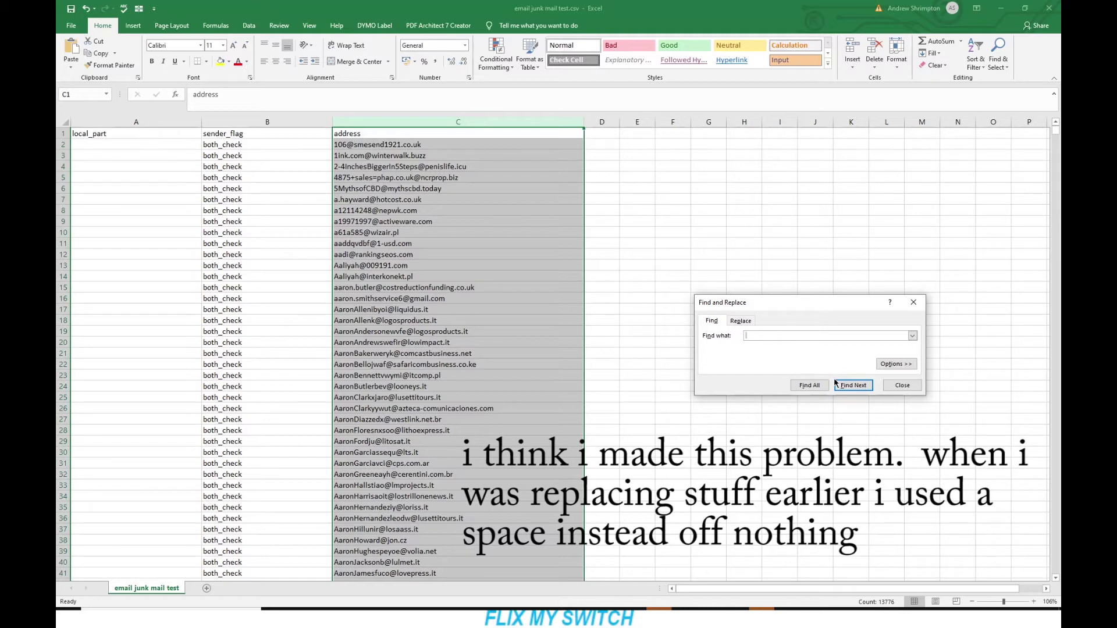
click(741, 322)
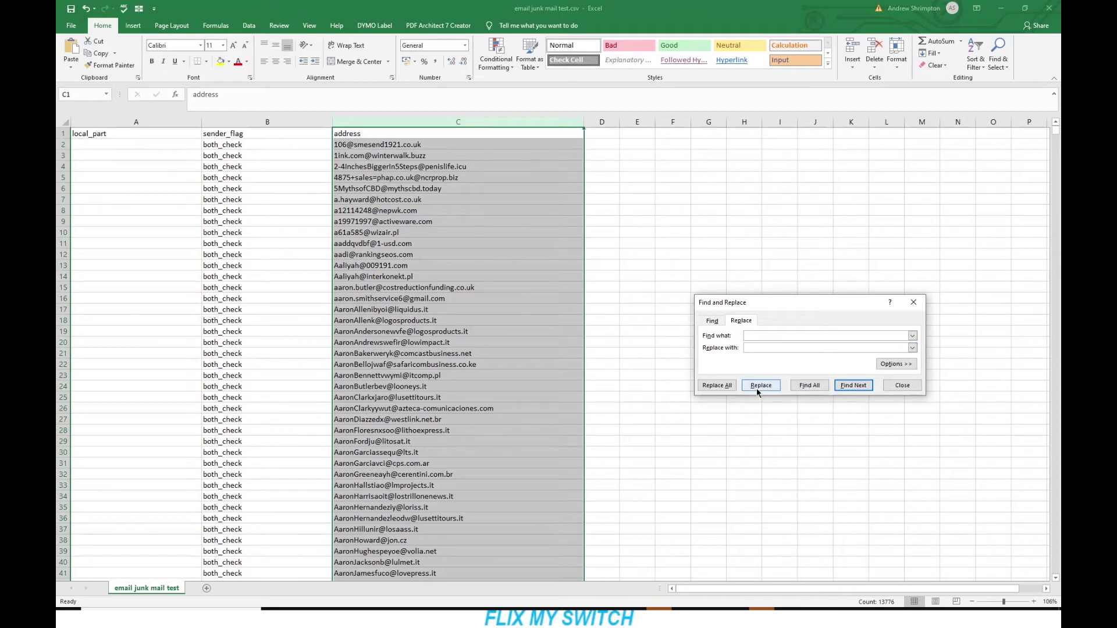
click(722, 388)
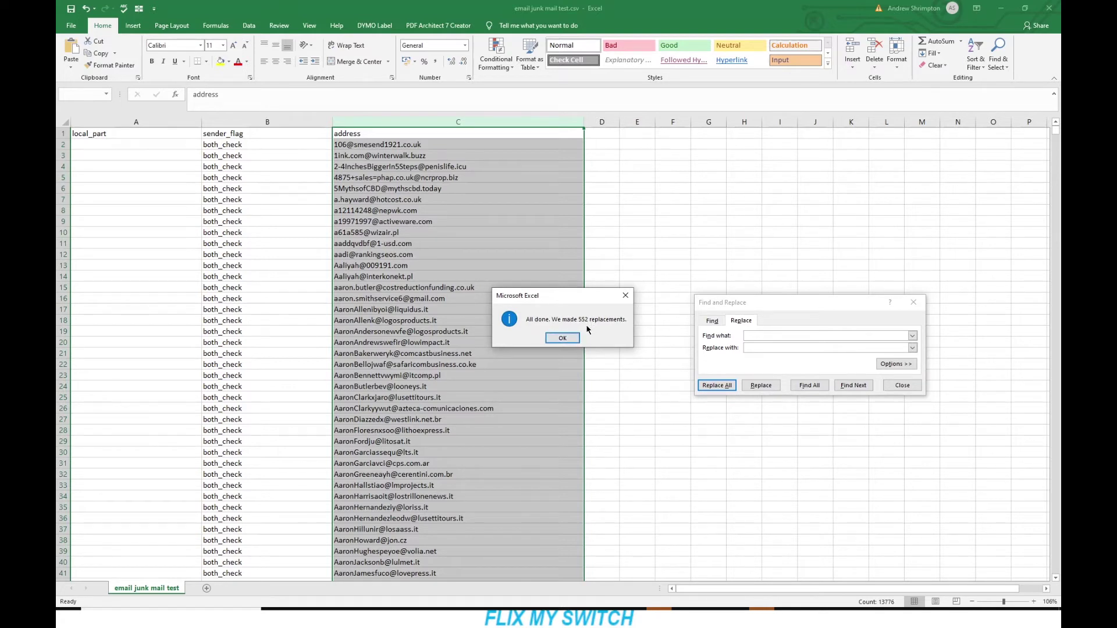
click(562, 338)
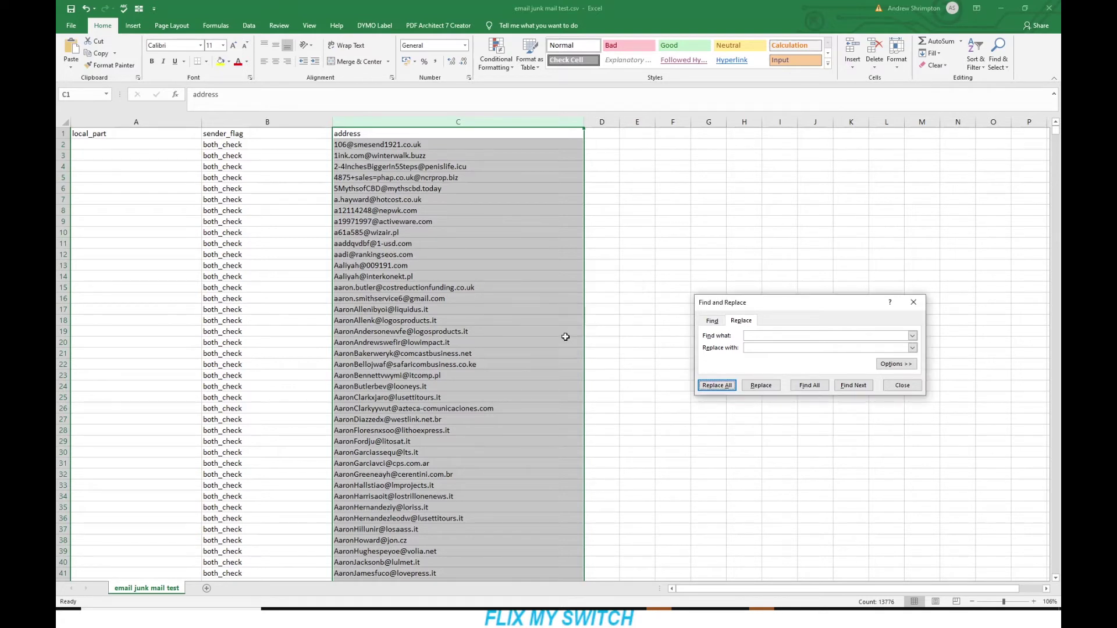
click(902, 387)
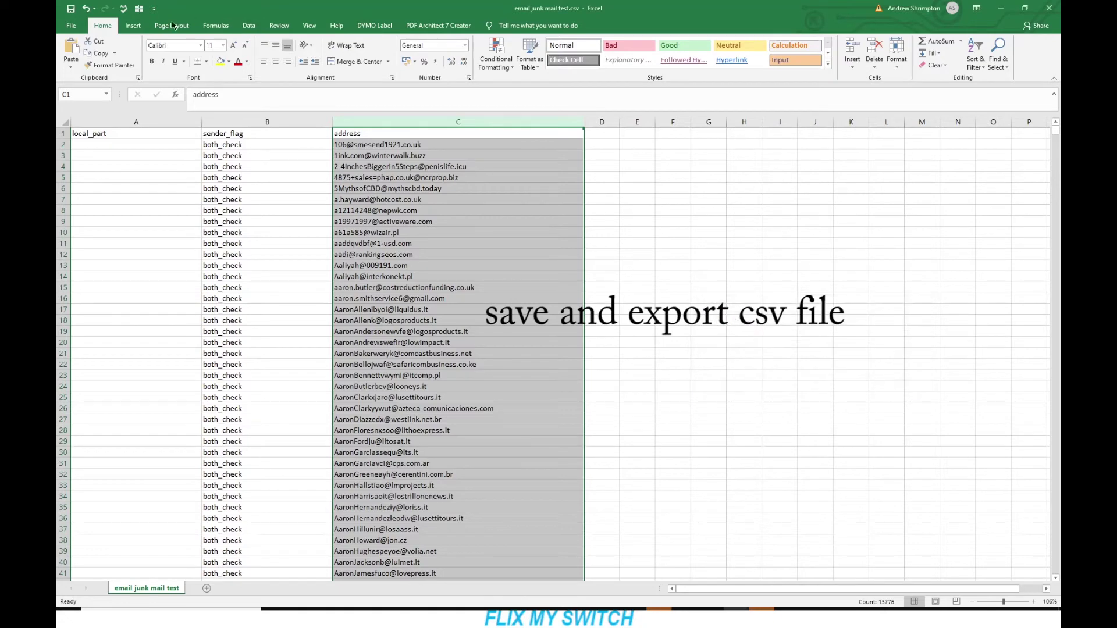
Step: Try to import the re-saved email junk mail test.csv into the sender blacklist, and switch back to the workbook in Excel
click(312, 135)
click(674, 244)
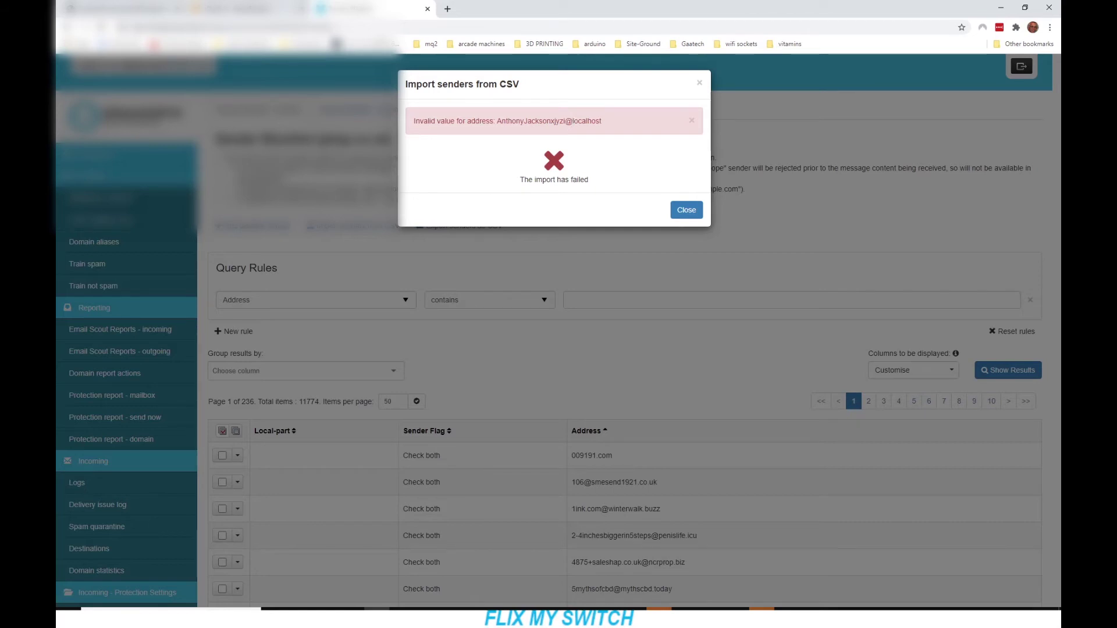
key(alt+Tab)
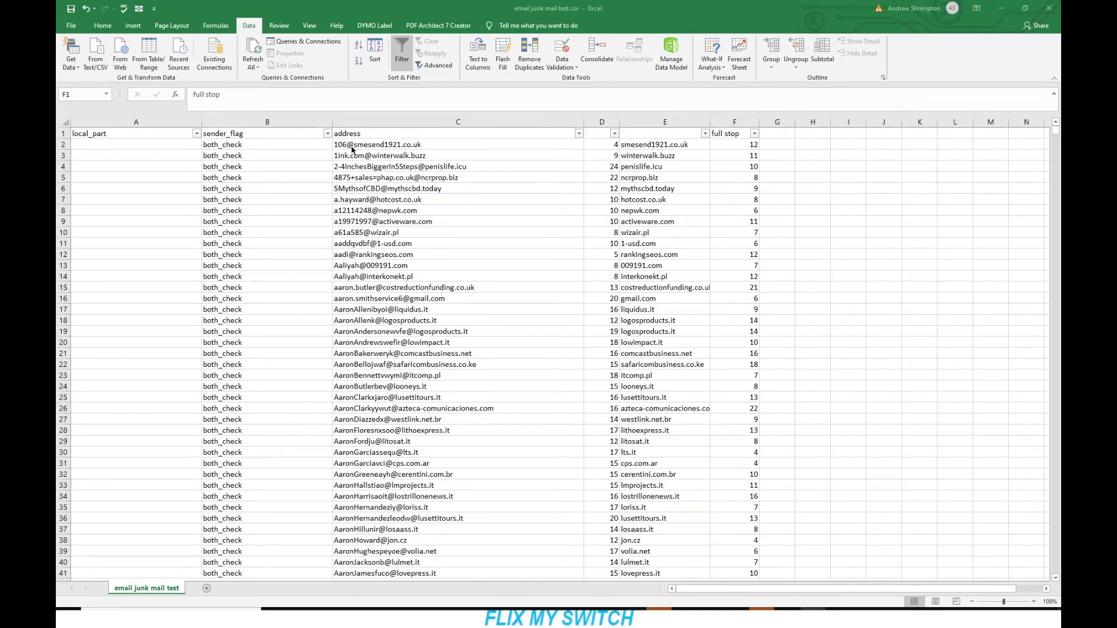
Step: Review the helper formulas in D2, E2 and F2 that locate the @, extract the domain and locate its full stop
click(604, 144)
key(F2)
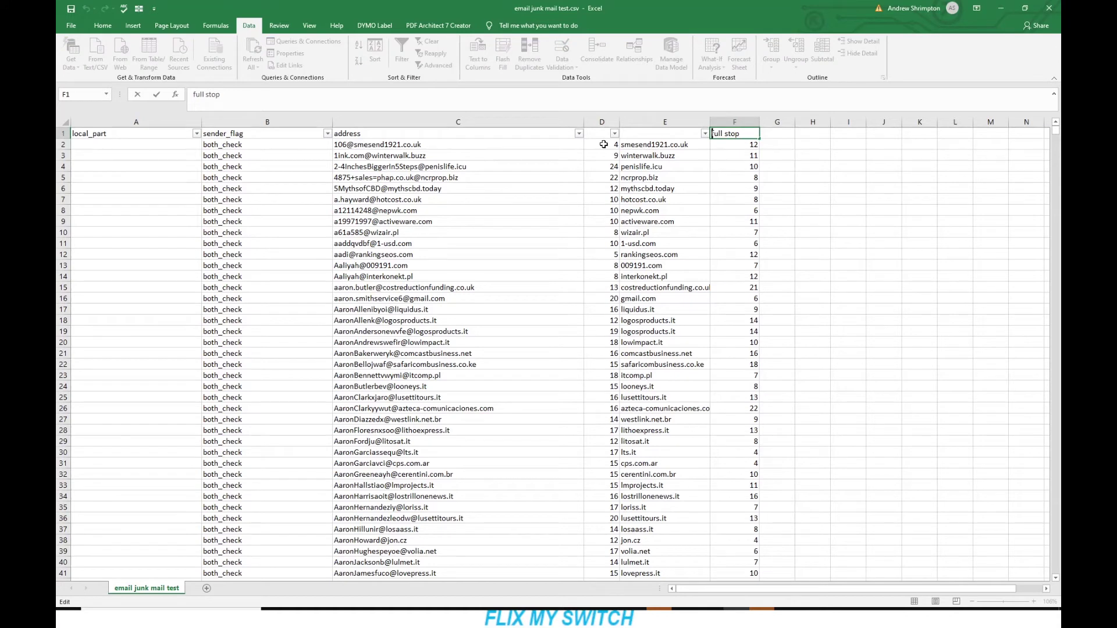
click(604, 144)
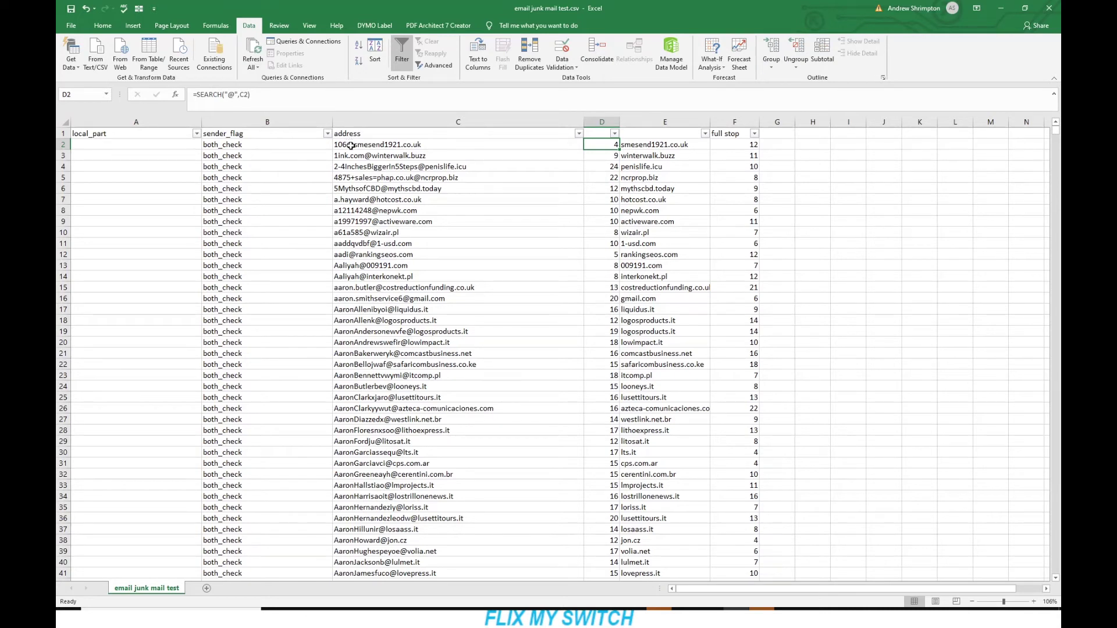
click(656, 144)
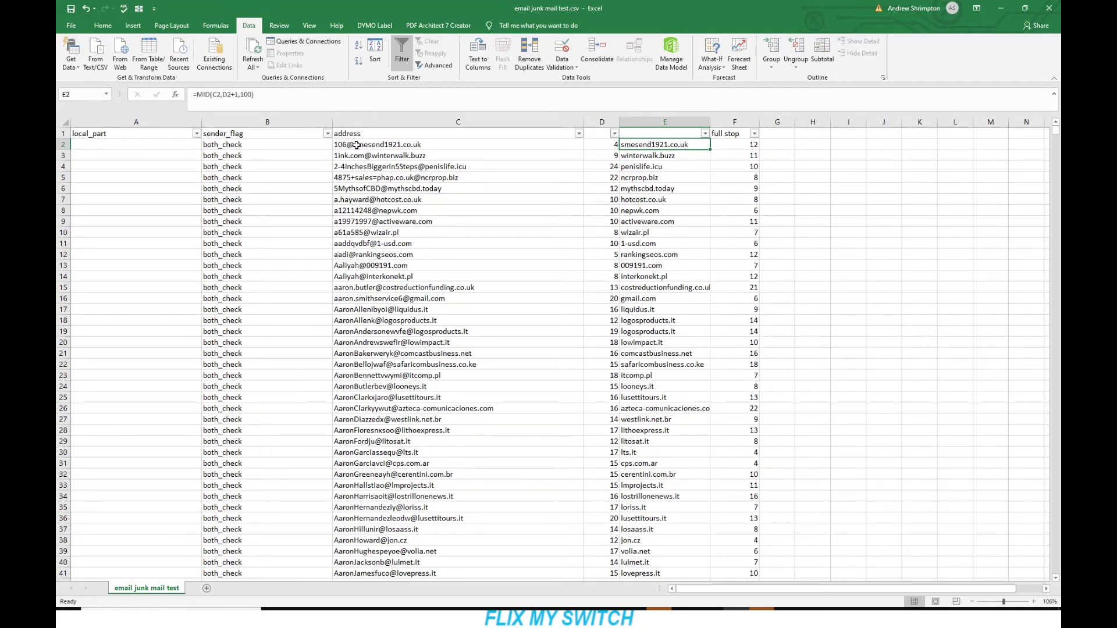
click(728, 144)
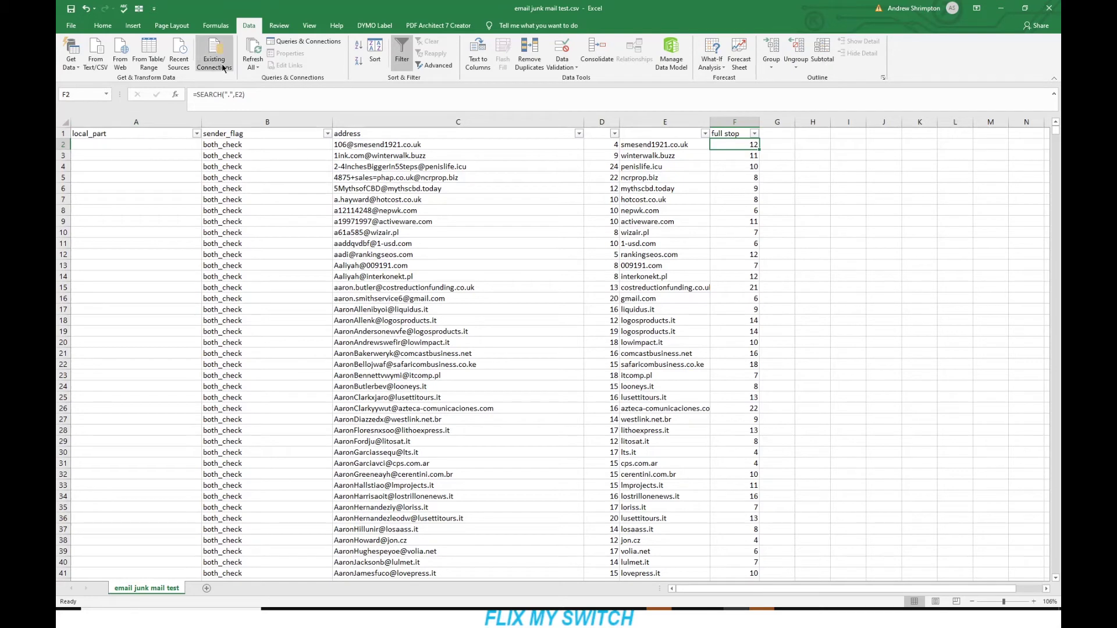
Step: Filter the full stop column to show only the #VALUE! entries
click(755, 134)
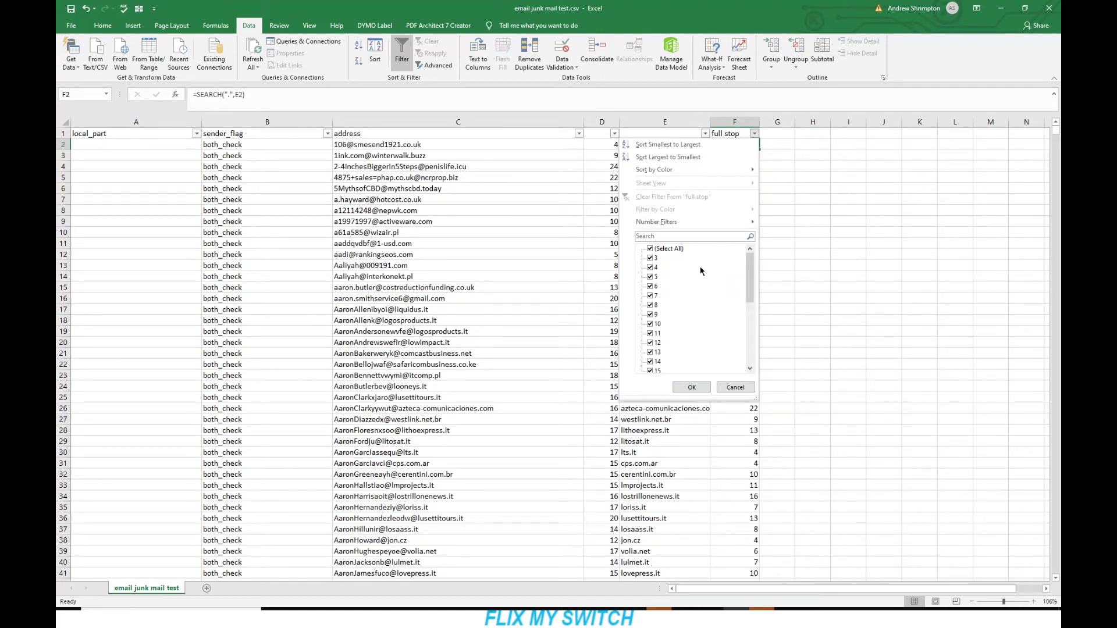
scroll(702, 273, down, 5)
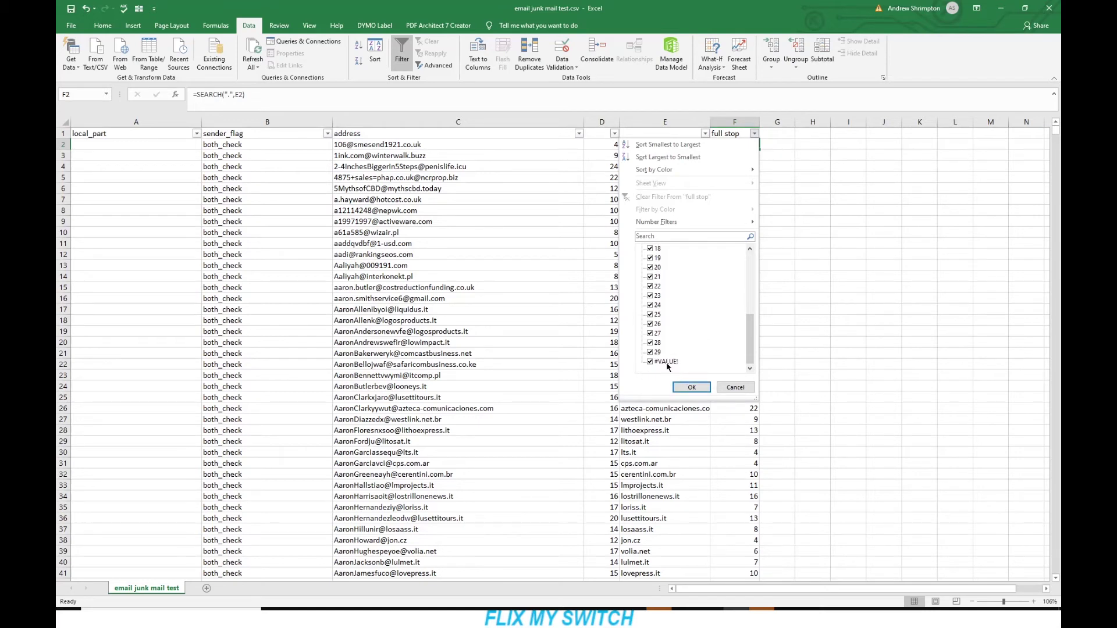
scroll(666, 362, up, 5)
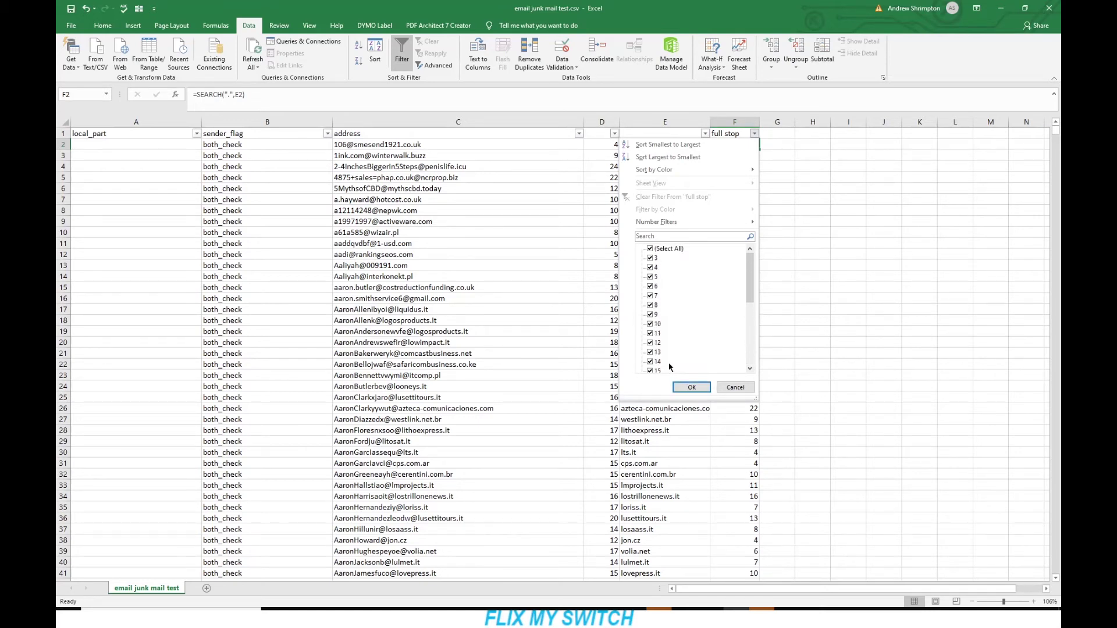
click(651, 250)
scroll(666, 320, down, 5)
click(651, 362)
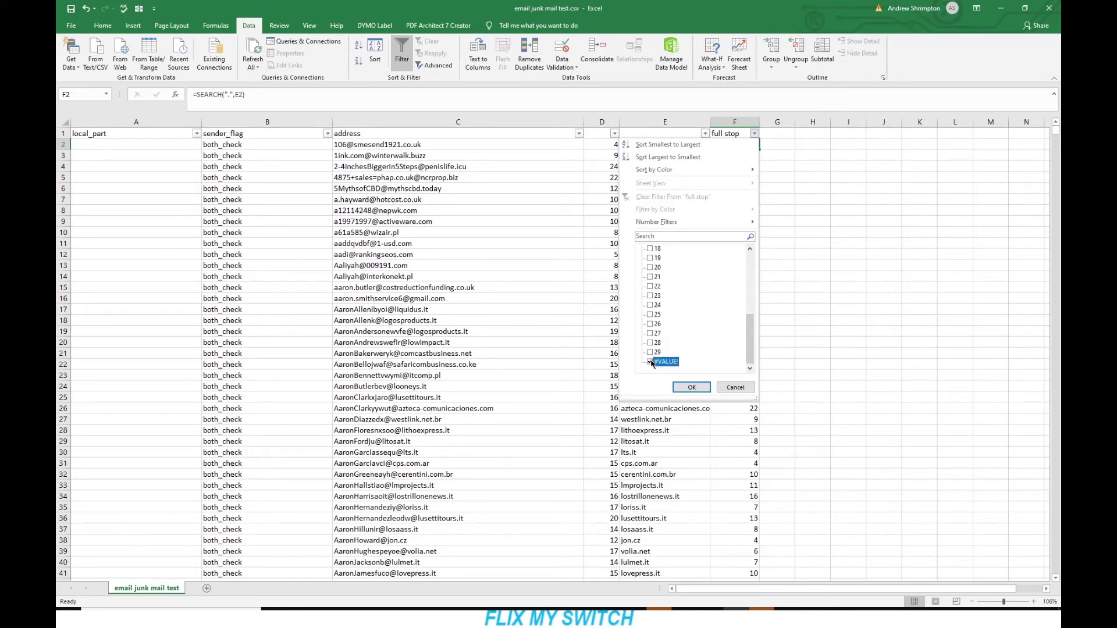
click(691, 387)
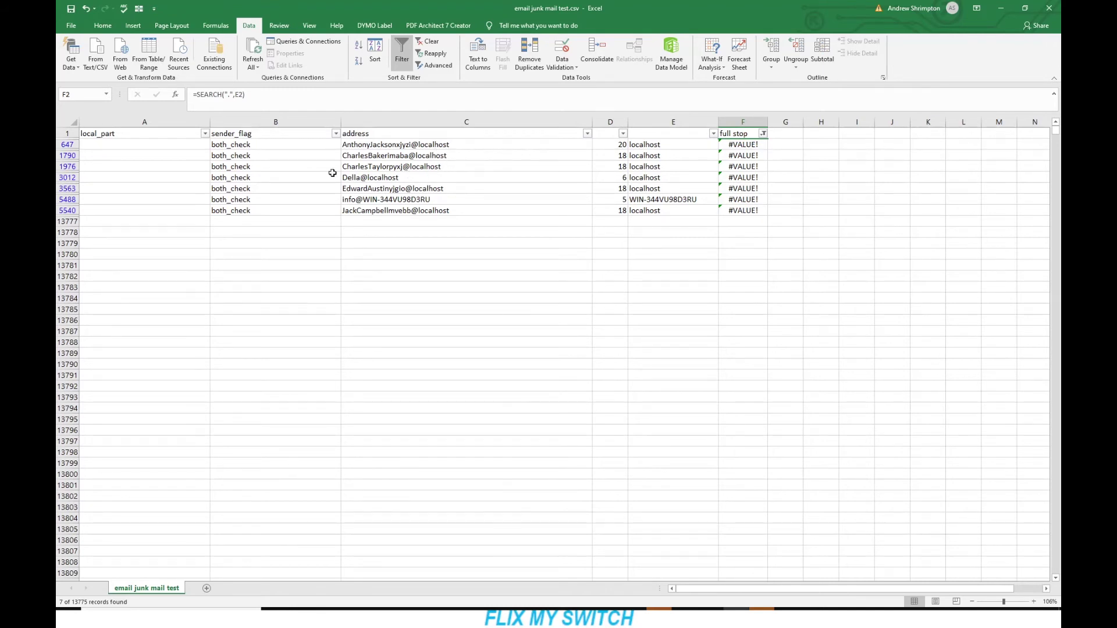
Step: Delete all the filtered rows whose address domain has no full stop
drag(80, 146, 76, 211)
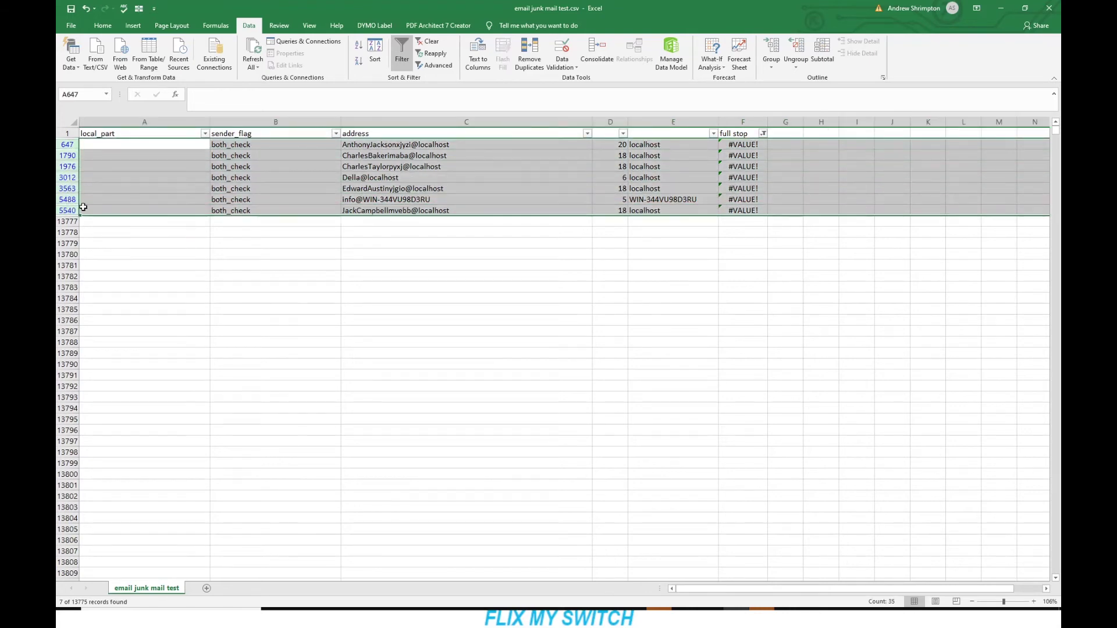
right_click(110, 188)
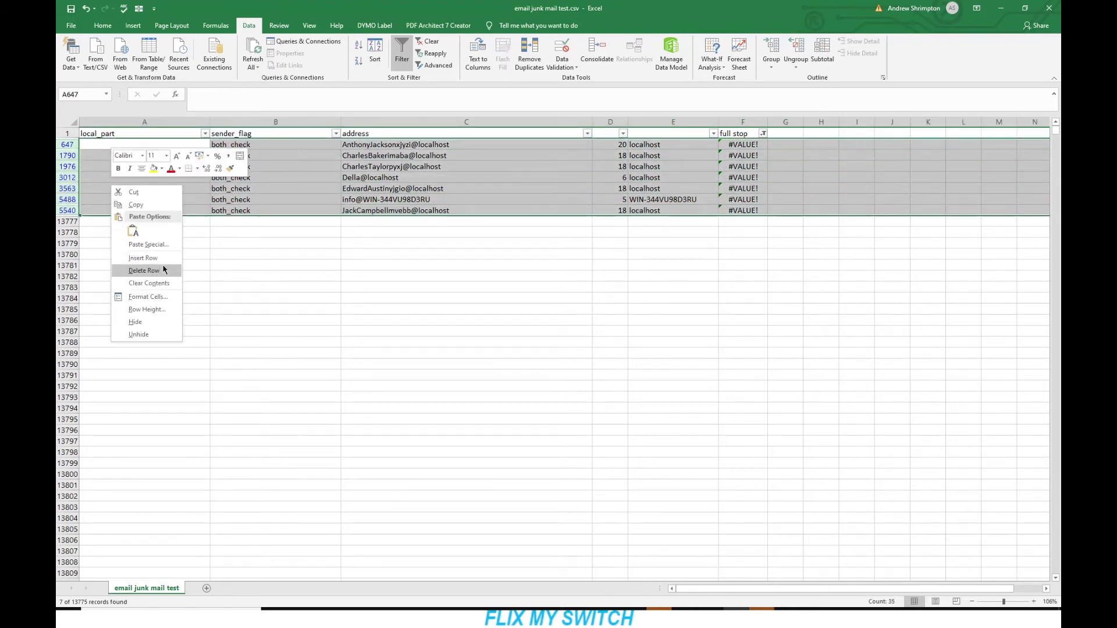
click(144, 272)
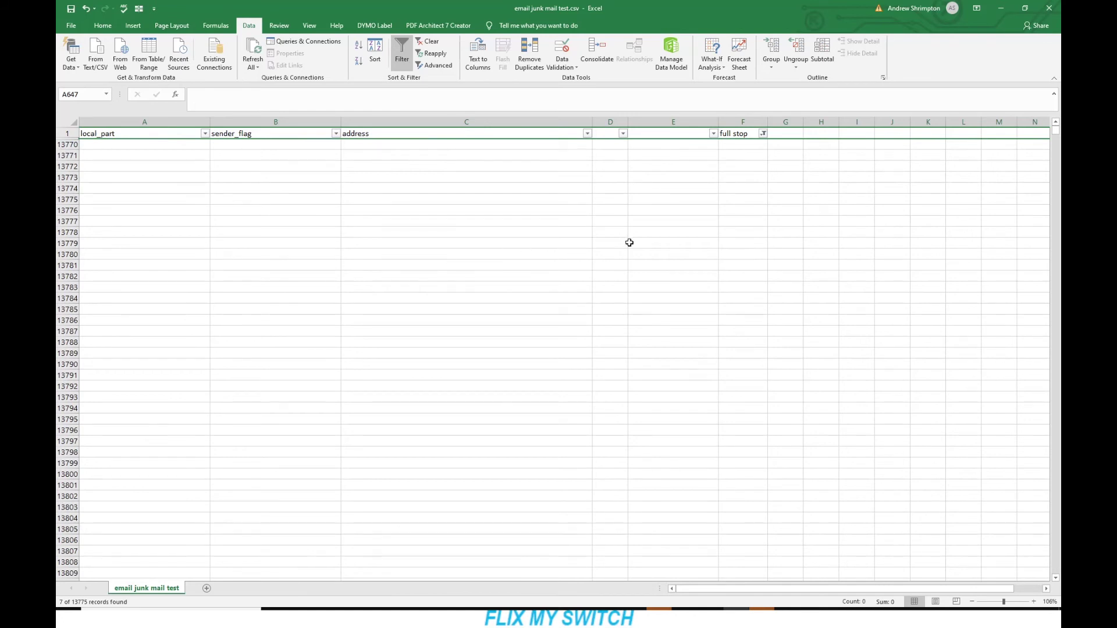
Step: Show all values in the full stop column again and turn off filtering on the sheet
click(763, 133)
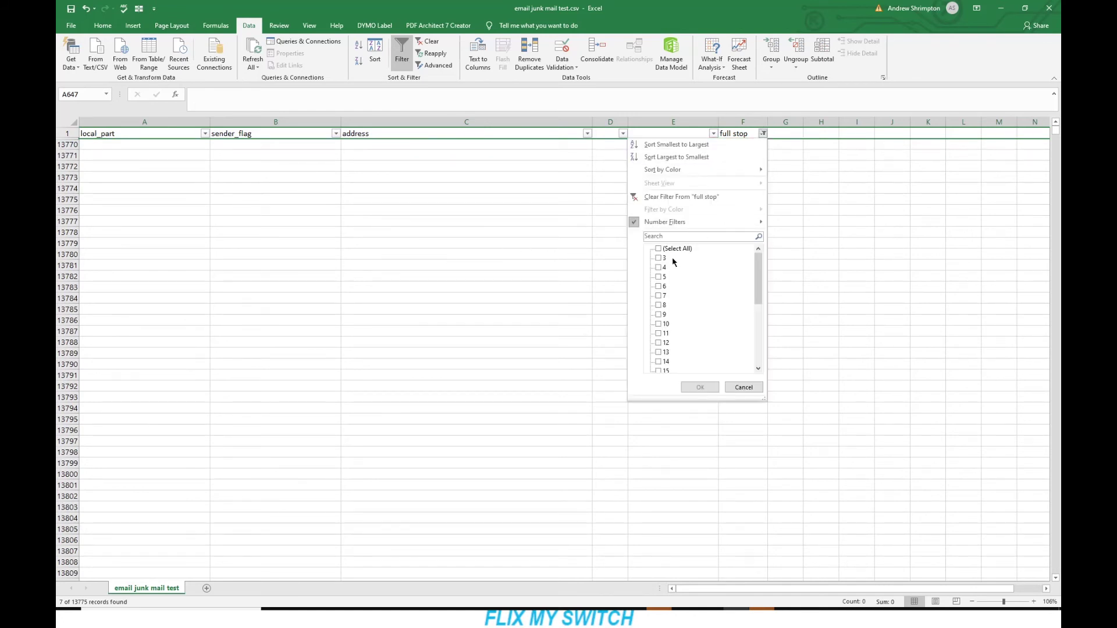
click(658, 249)
click(700, 387)
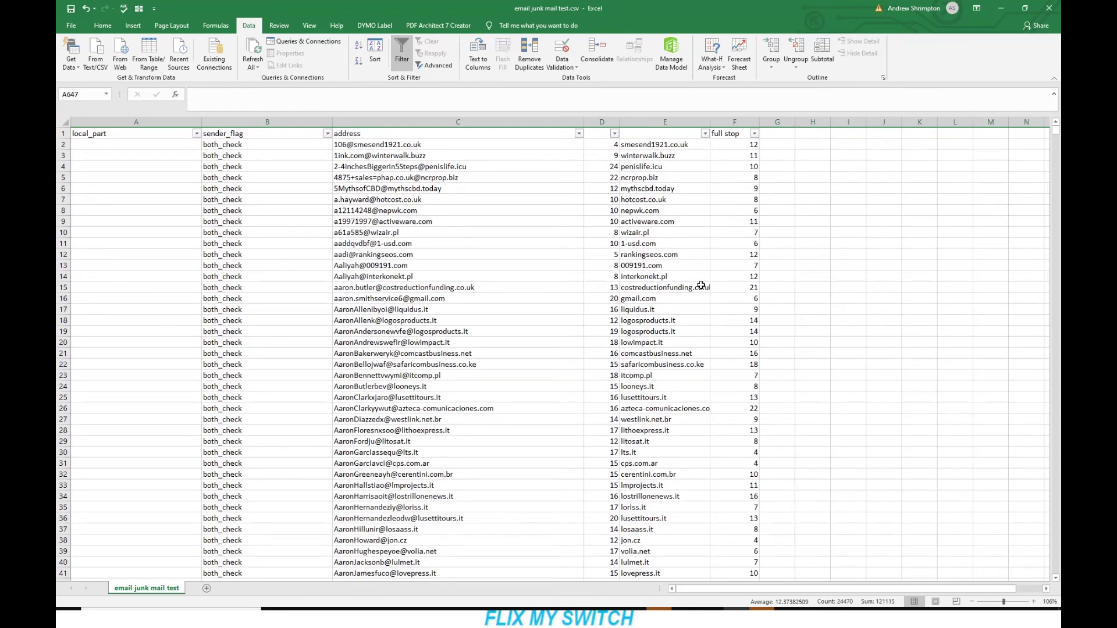
click(406, 47)
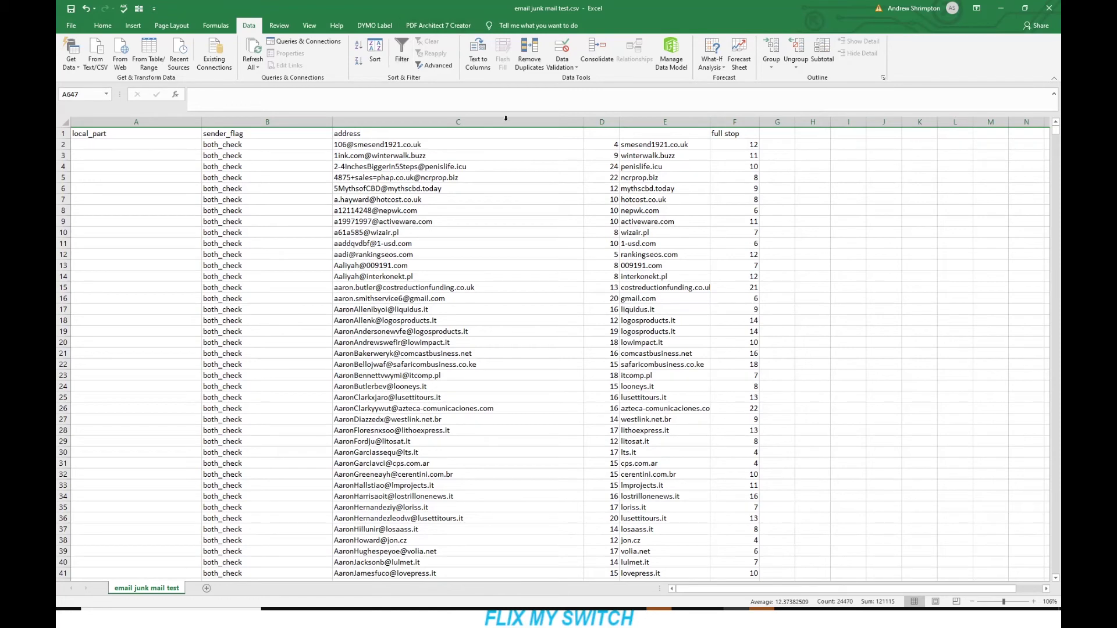
Step: Delete the helper columns D to F
drag(601, 122, 736, 125)
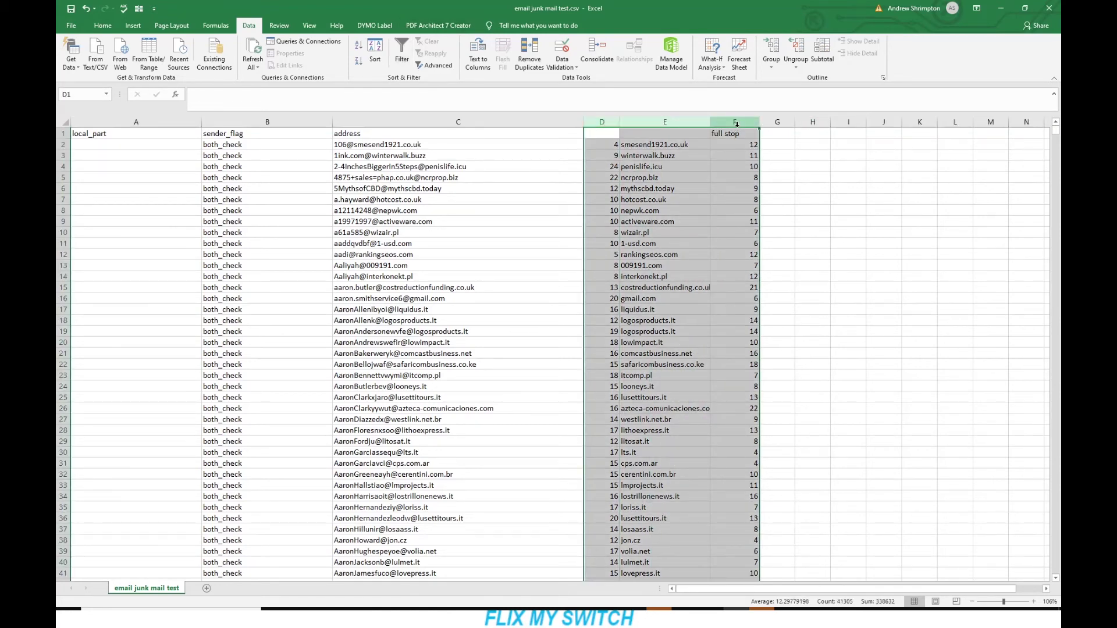
right_click(737, 123)
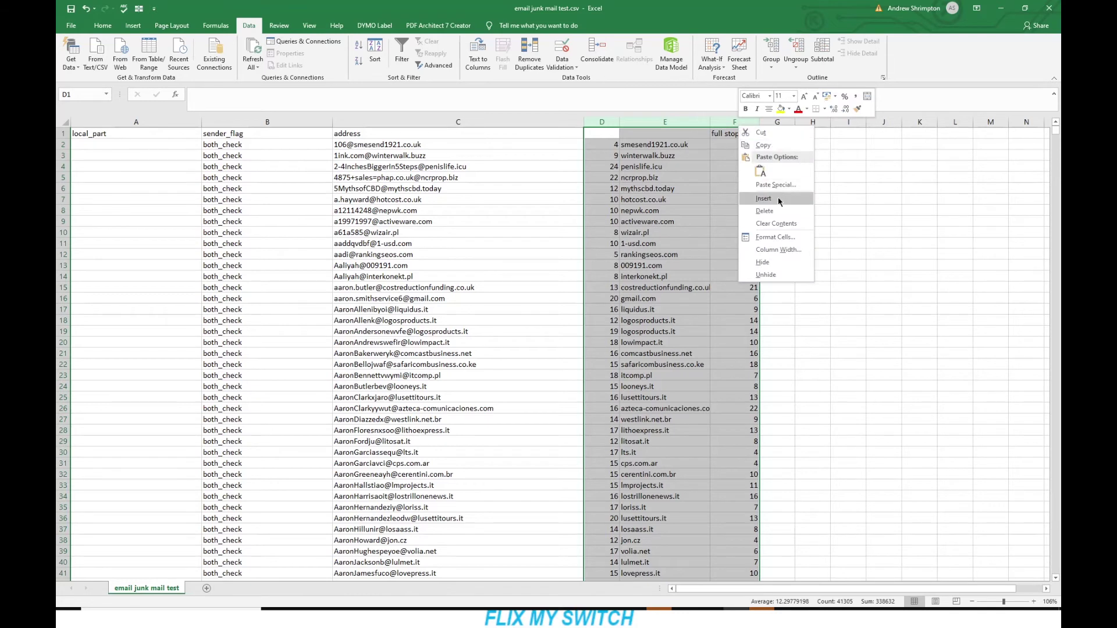
click(765, 212)
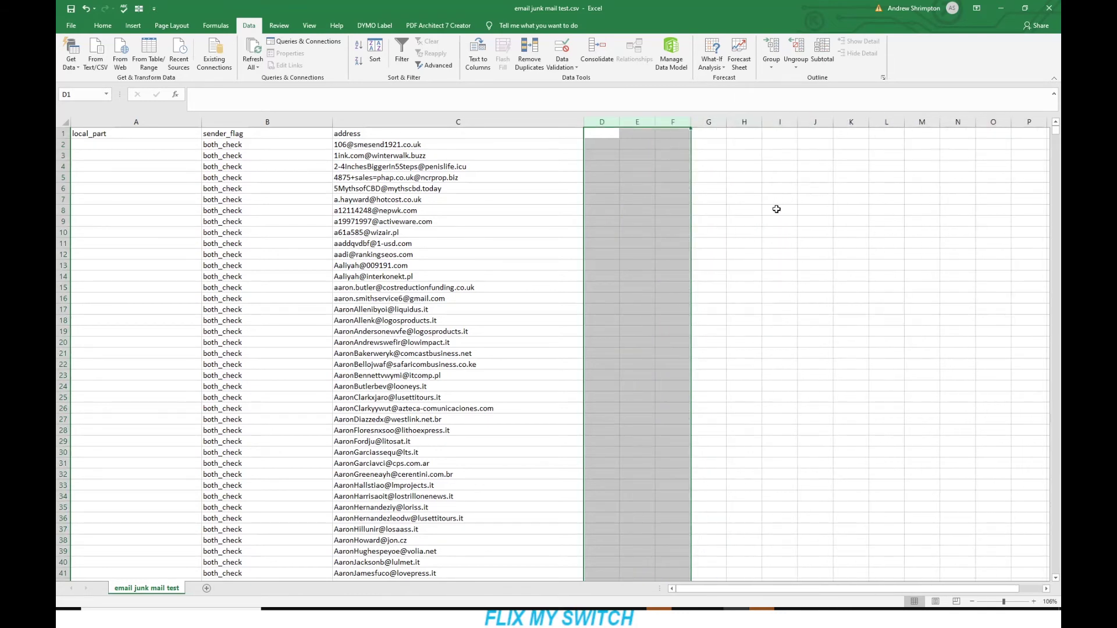
Step: Save the cleaned workbook and try to import email junk mail test.csv into the sender blacklist
click(71, 9)
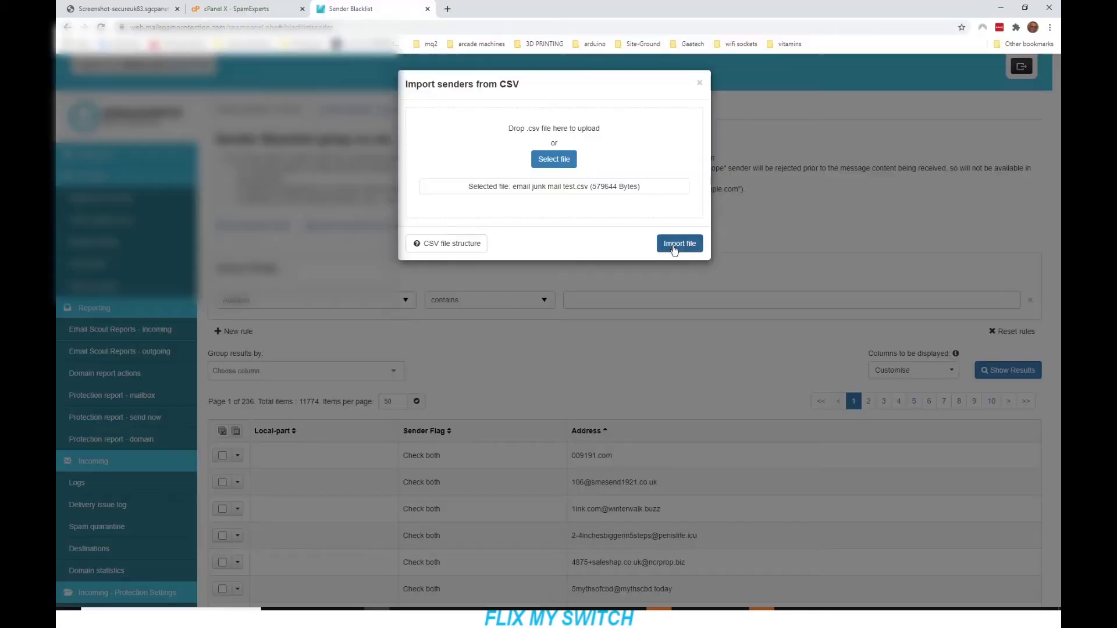
click(675, 243)
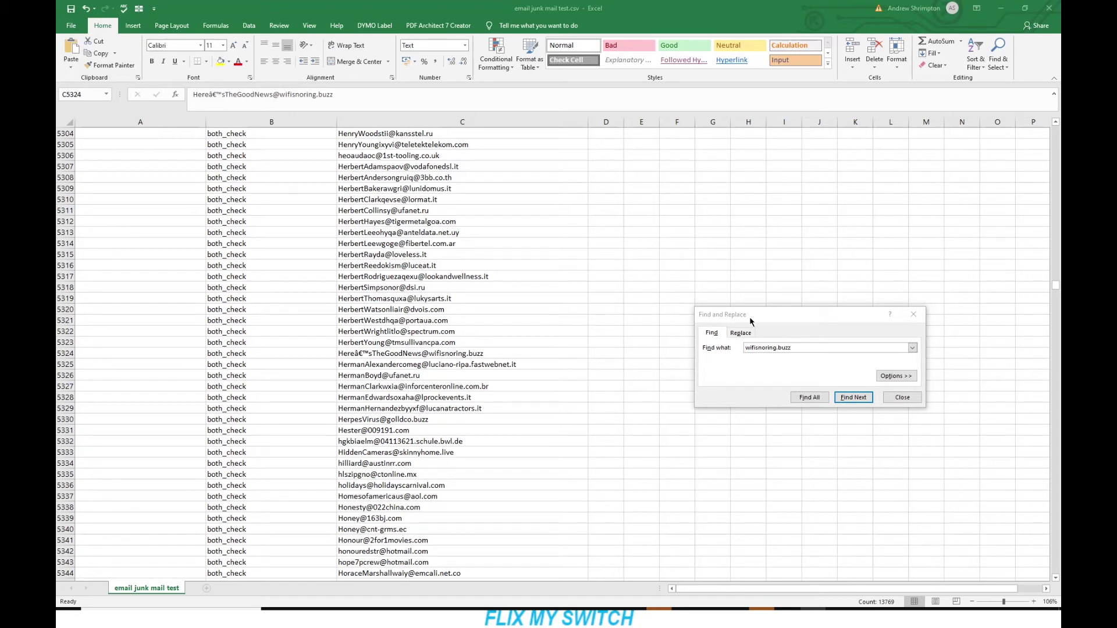
Step: Find wifisnoring.buzz in address column C and select the matching cell to inspect its characters
click(902, 398)
click(463, 121)
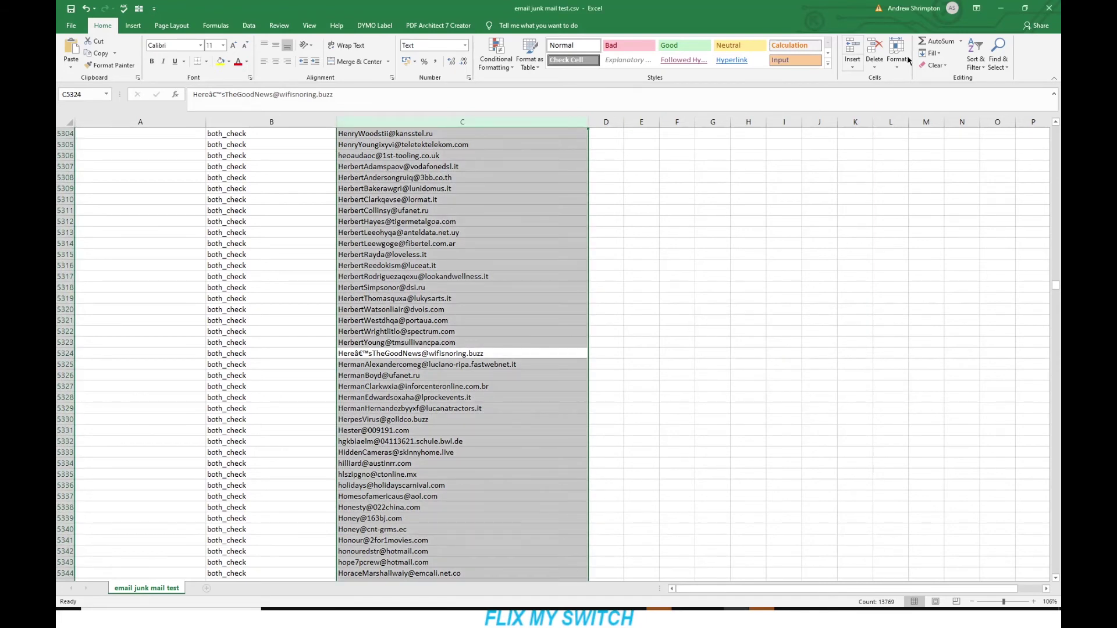
click(999, 52)
click(989, 80)
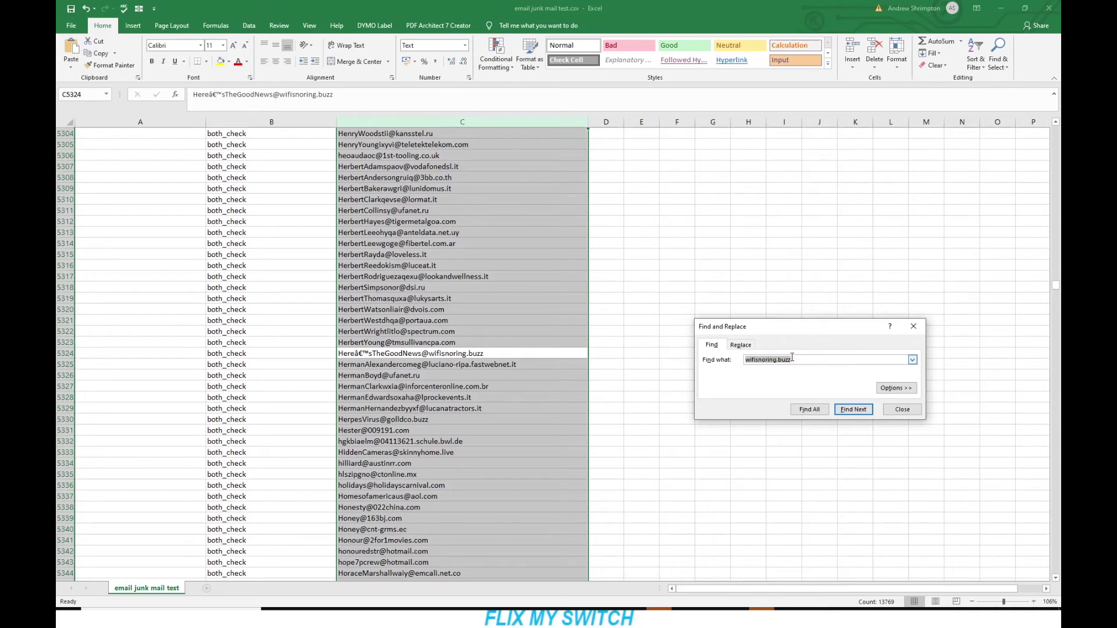
click(849, 410)
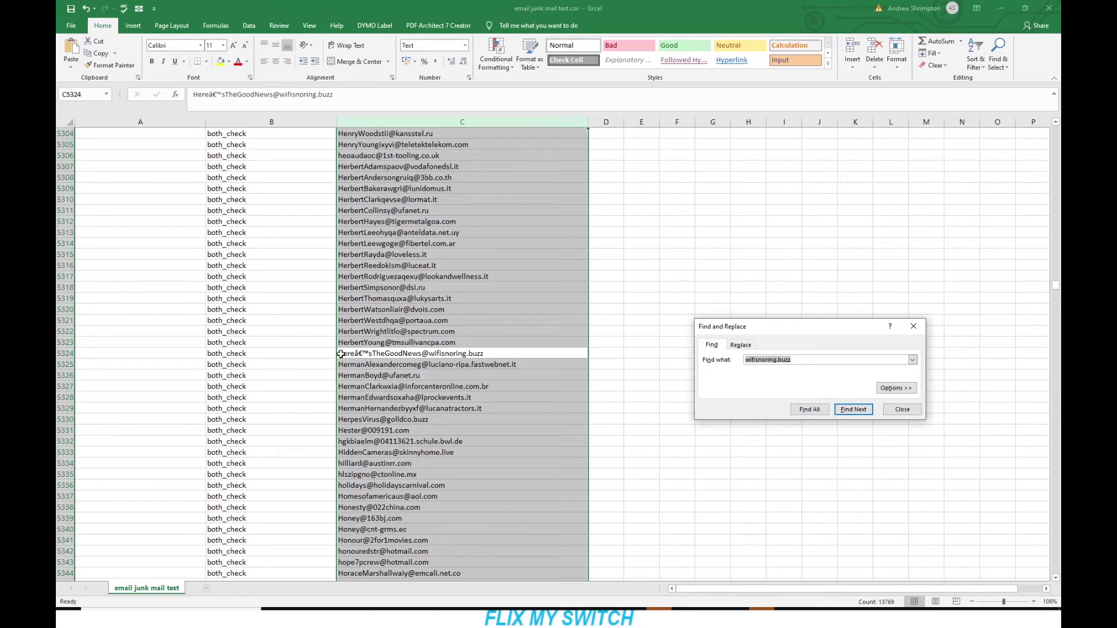
click(375, 353)
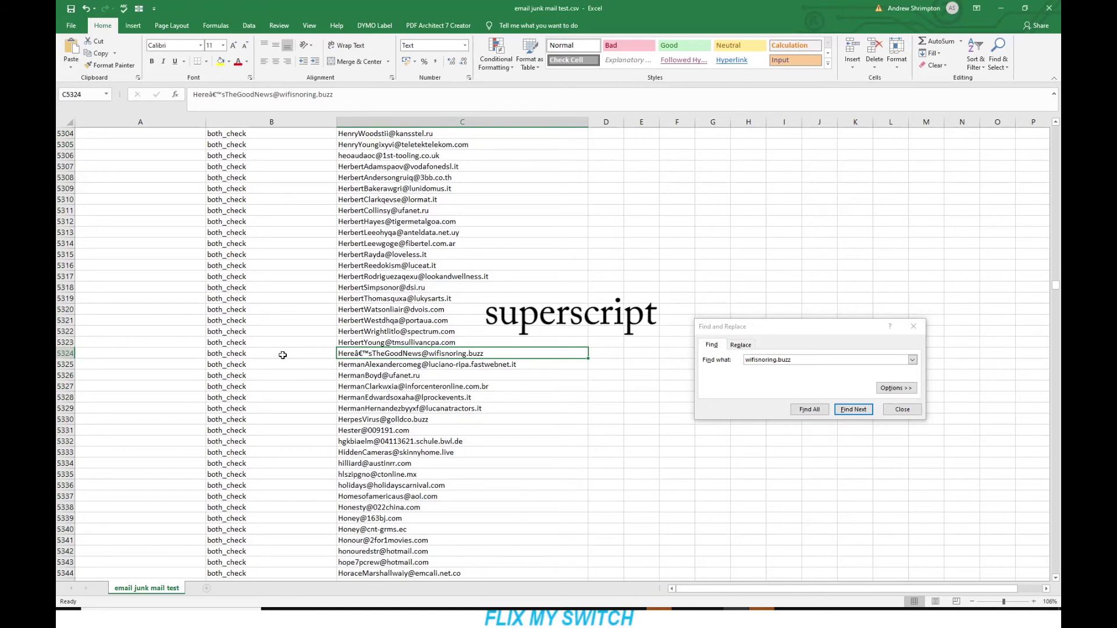
Step: Delete the row holding the wifisnoring.buzz address and try to import the re-saved email junk mail test.csv into the sender blacklist
click(66, 353)
right_click(66, 353)
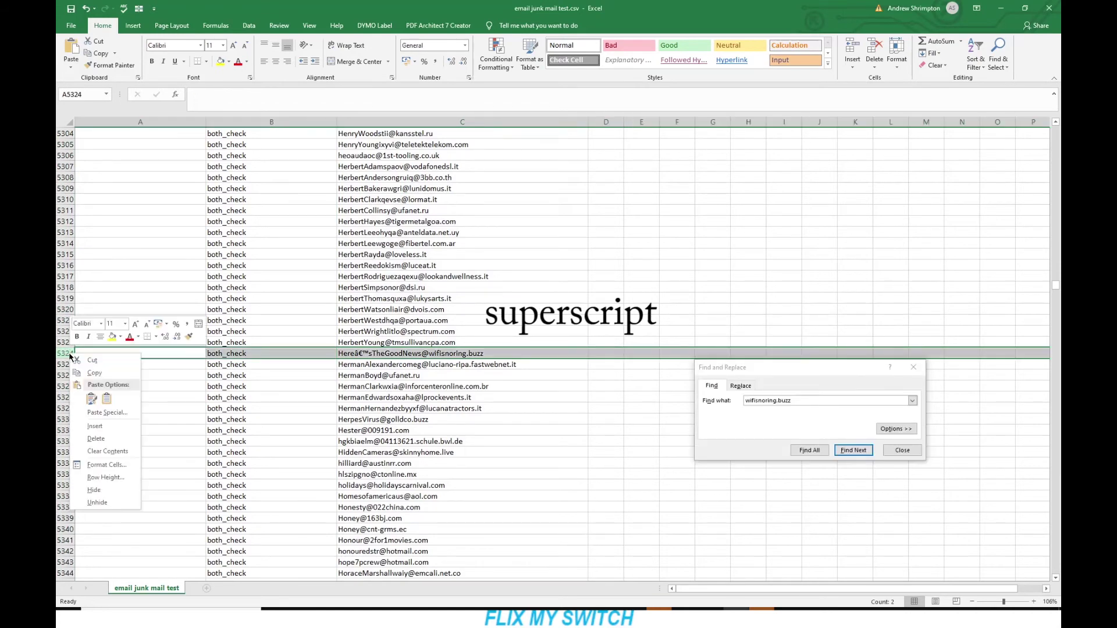
click(110, 441)
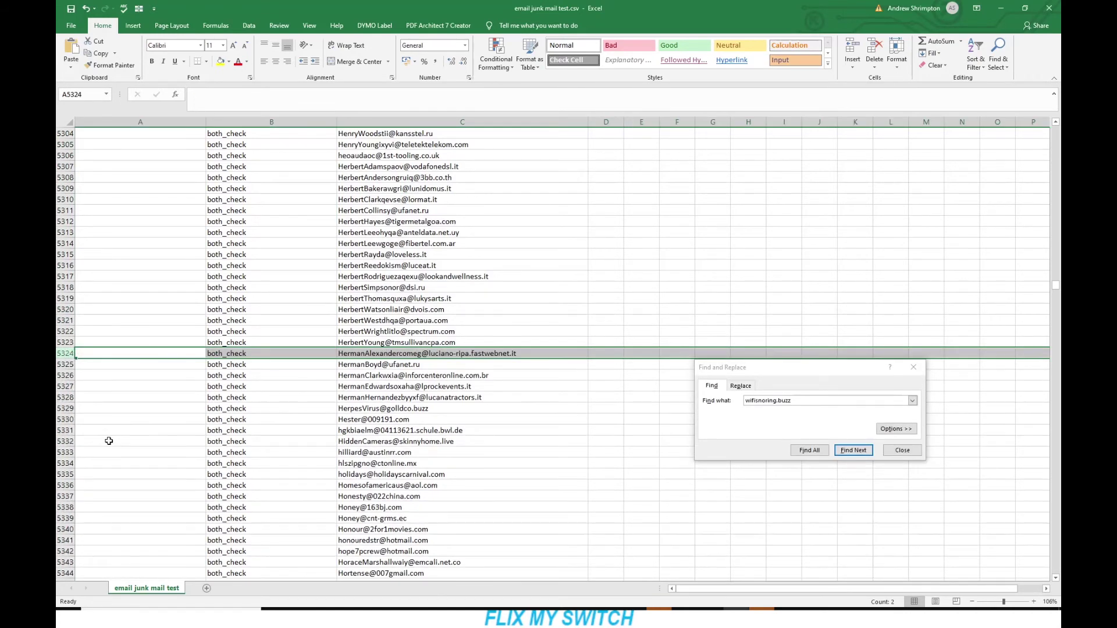
click(910, 451)
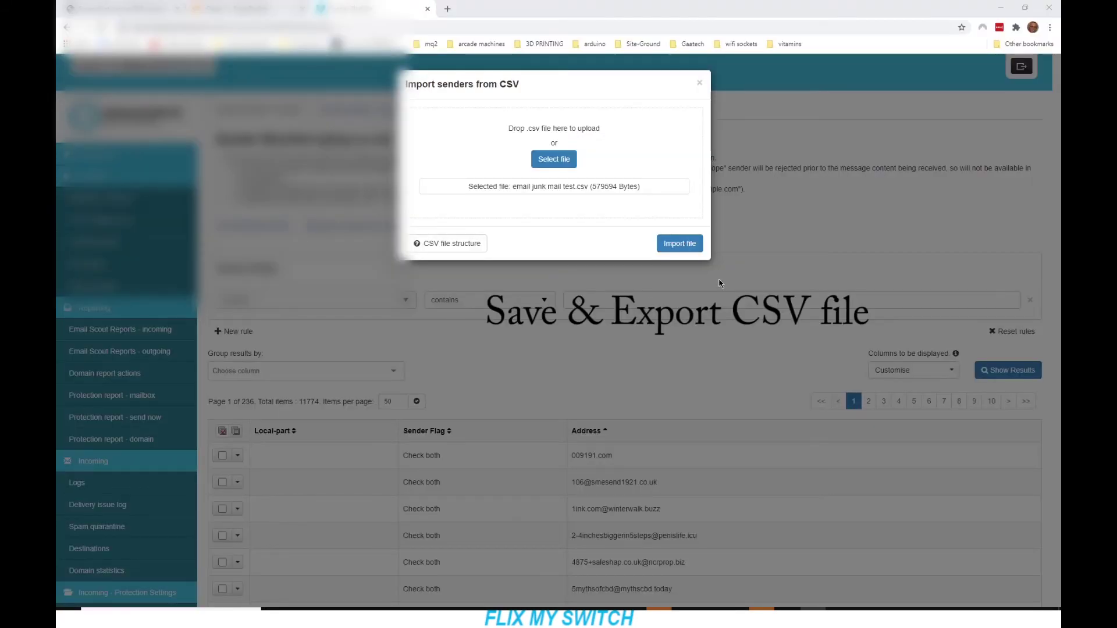
click(678, 249)
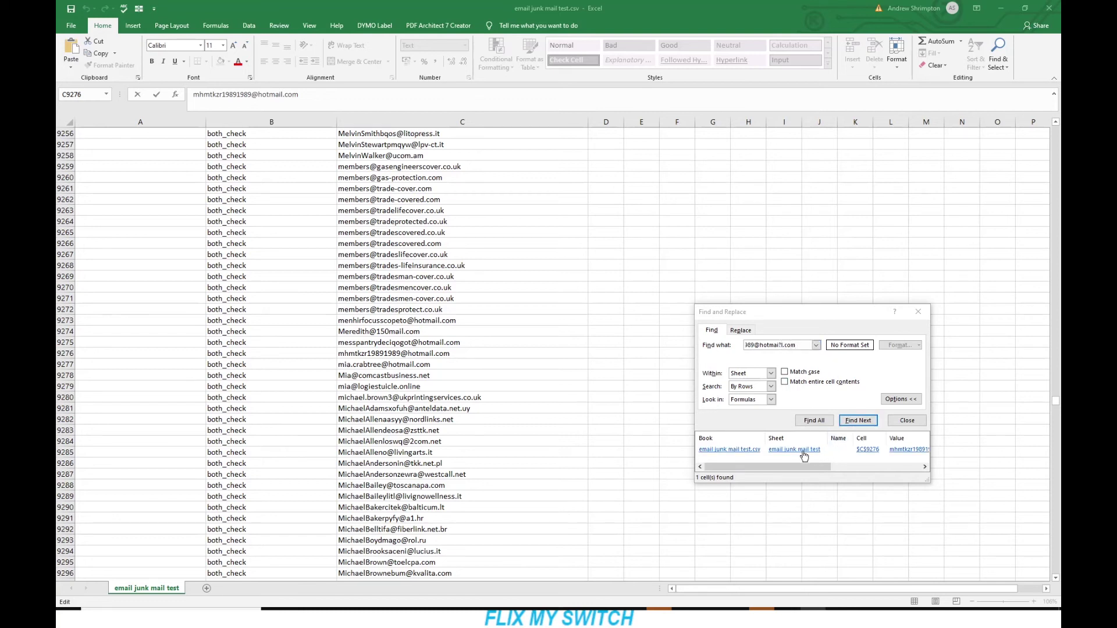
Step: Retype the domain of the address found in cell C9276 as hotmail.com and save the CSV file
click(725, 451)
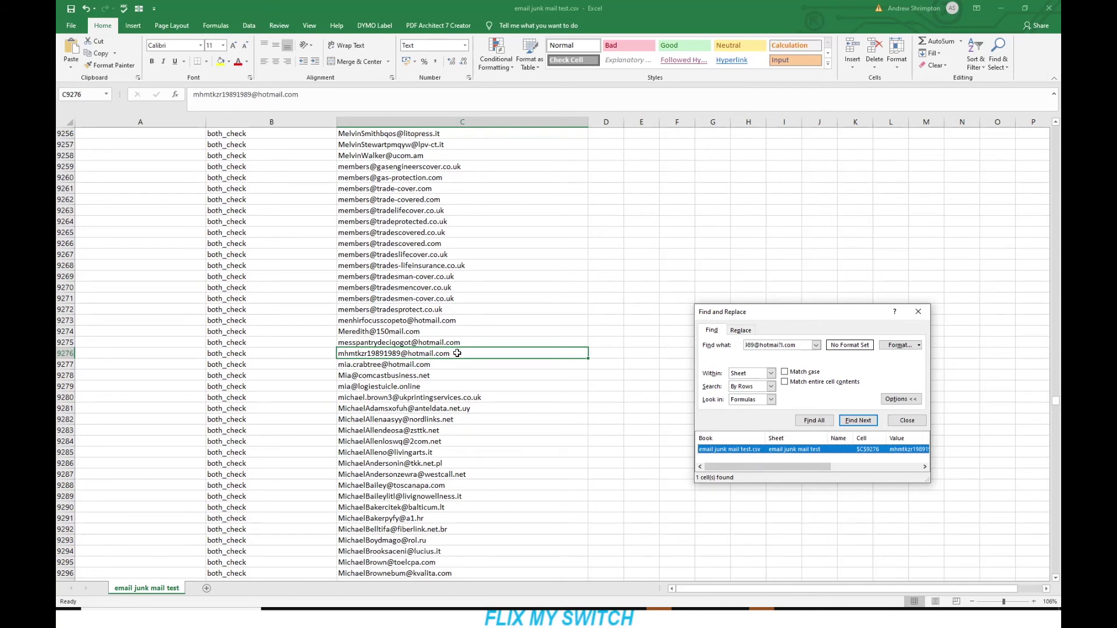
click(318, 99)
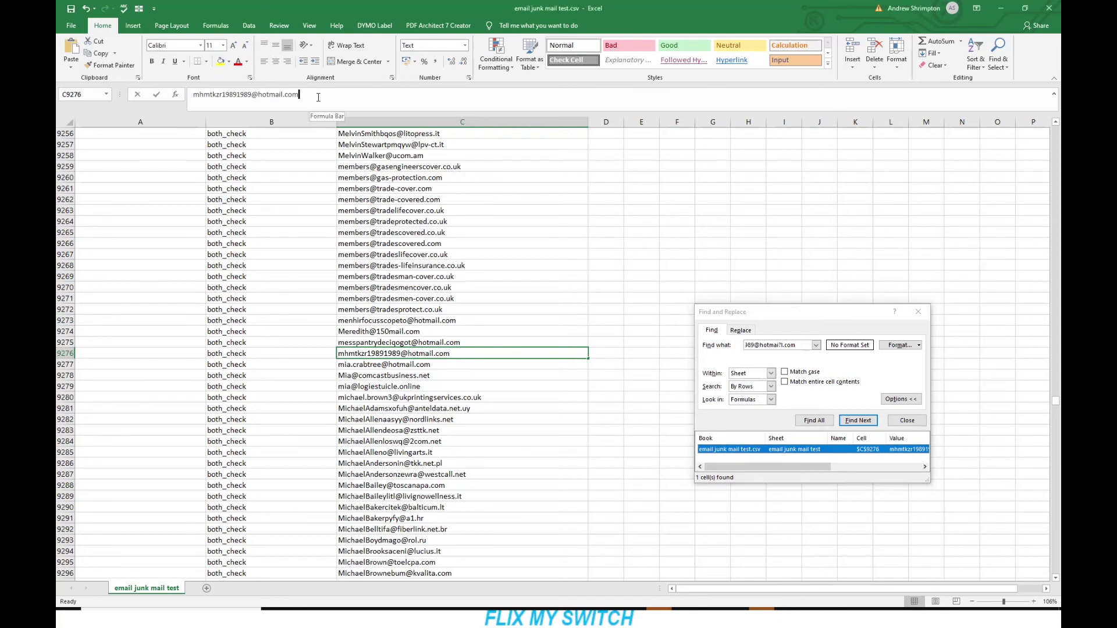
key(BackSpace)
key(BackSpace)
key(BackSpace)
key(BackSpace)
key(BackSpace)
key(BackSpace)
key(BackSpace)
key(BackSpace)
key(BackSpace)
key(BackSpace)
key(BackSpace)
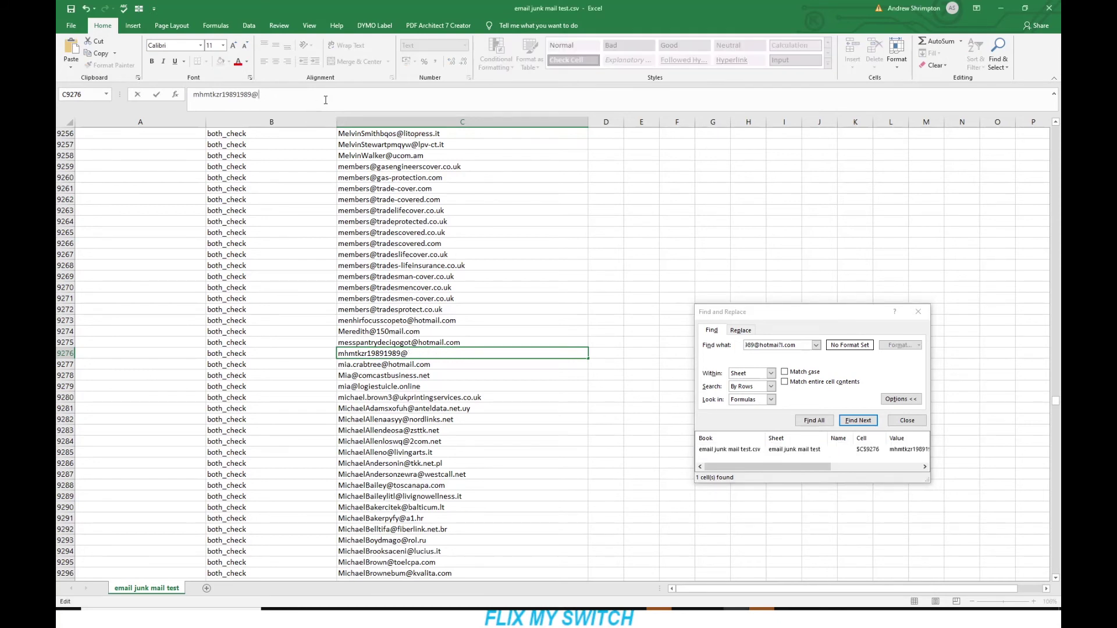
text(hotmail.com)
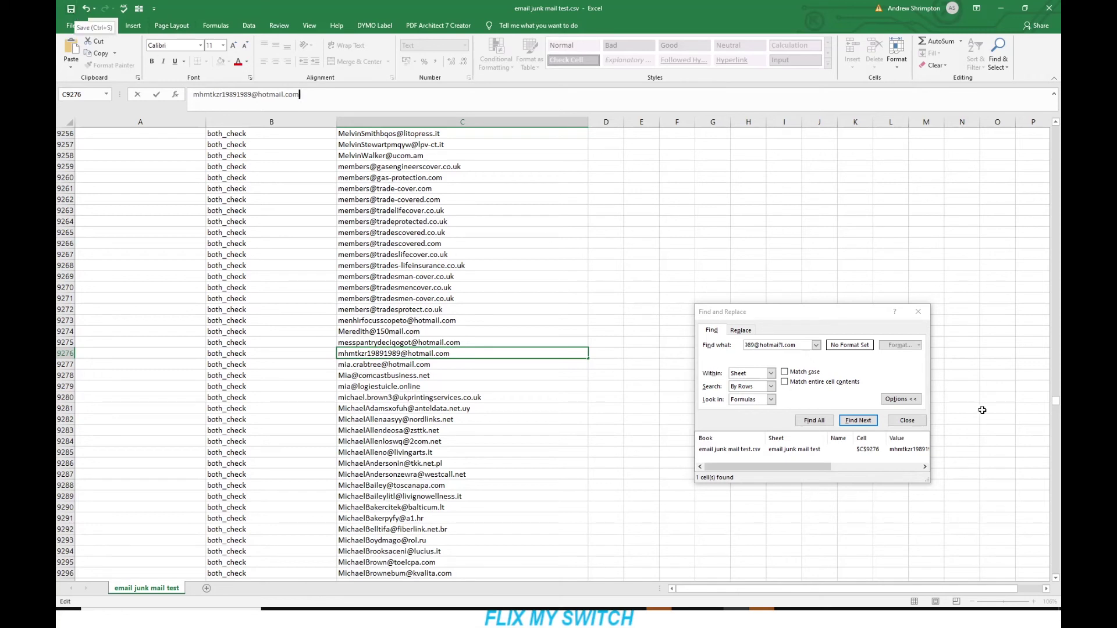
click(907, 420)
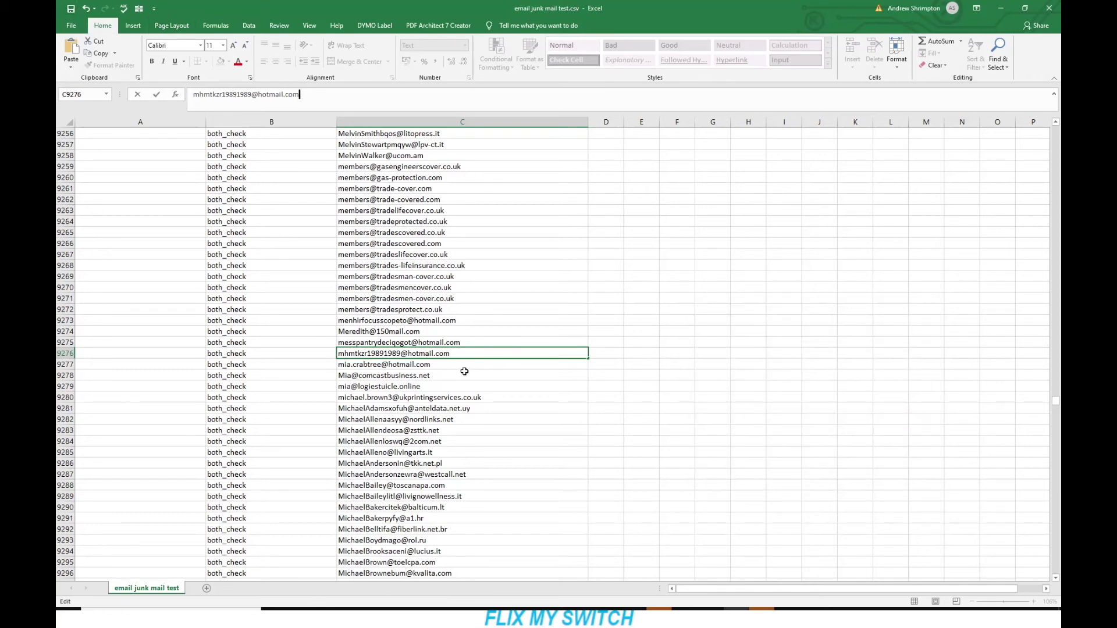
click(71, 9)
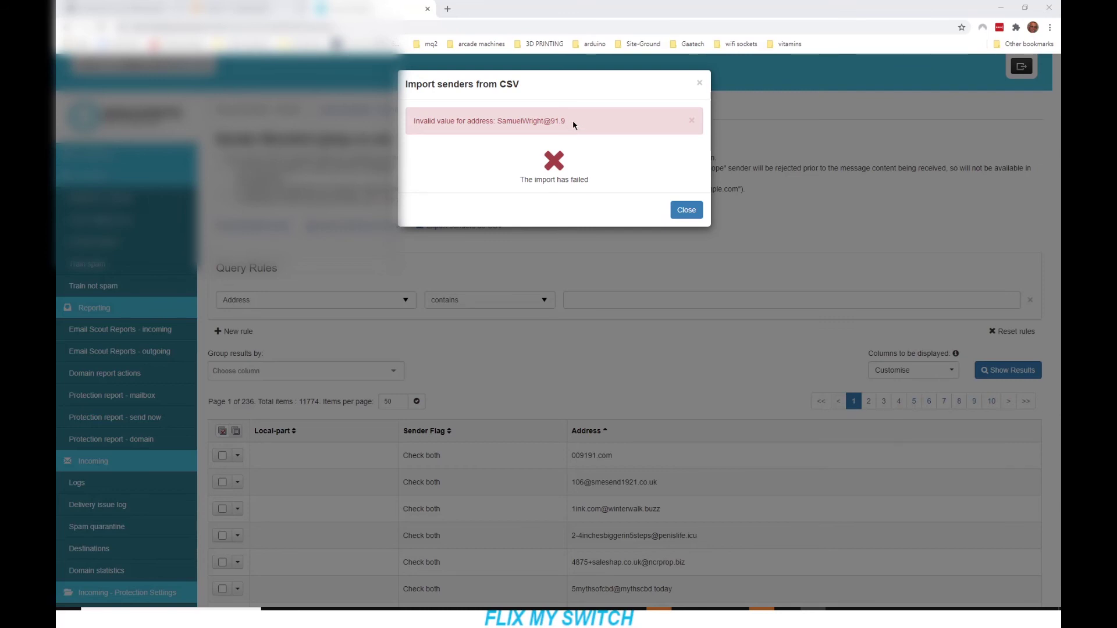
Step: Copy the rejected sender address with the 91.9 domain from the import error and find it in column C of the CSV
drag(573, 120, 498, 124)
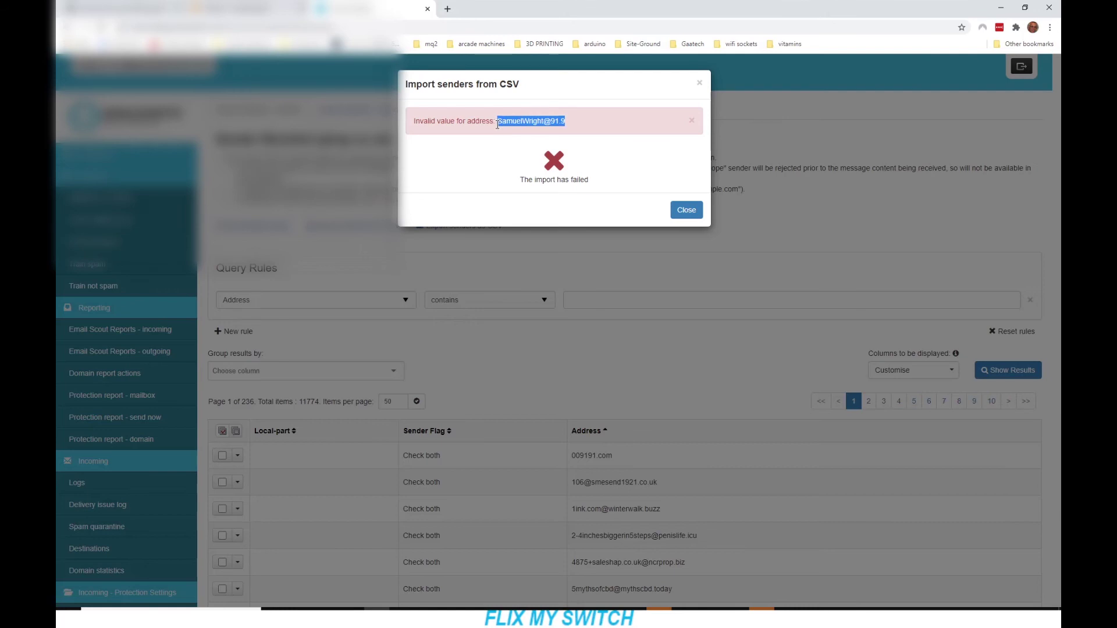
right_click(505, 123)
click(541, 128)
click(685, 210)
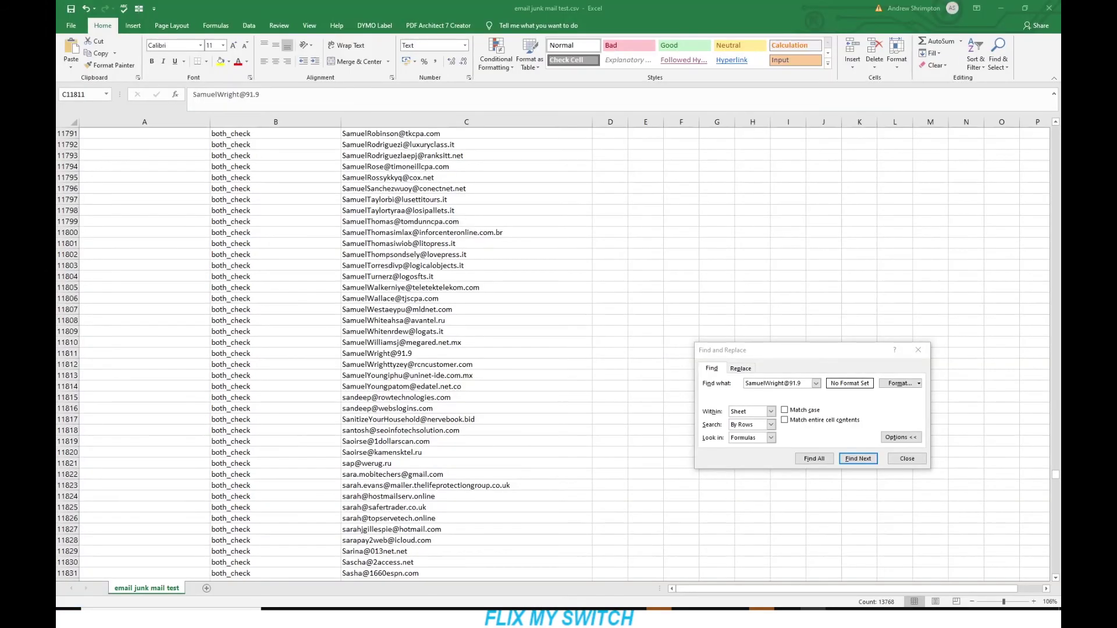
click(859, 459)
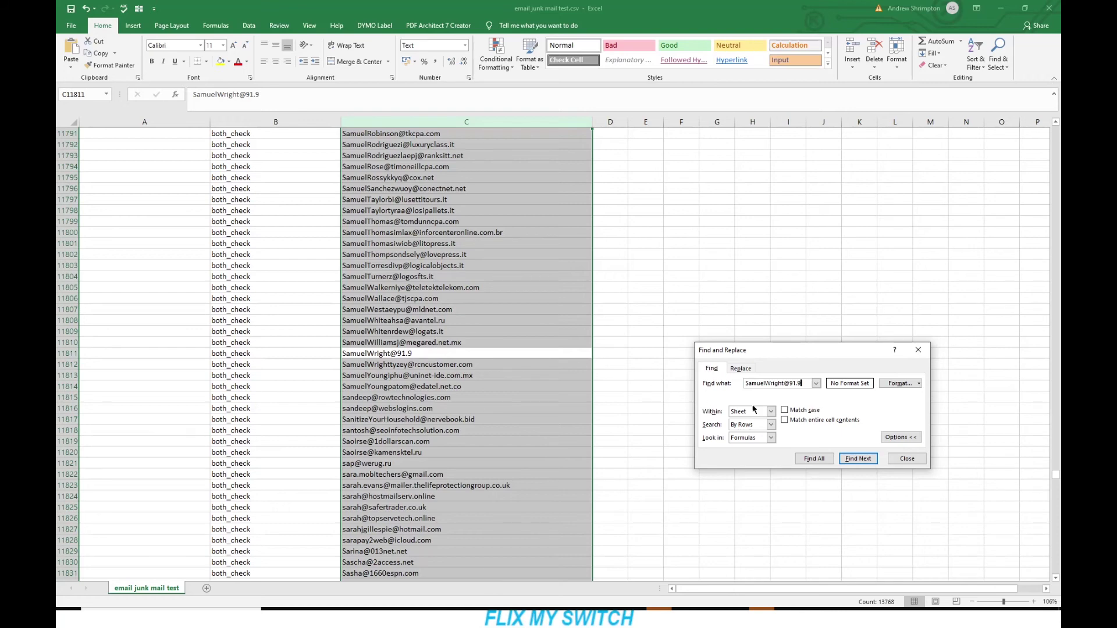
click(907, 459)
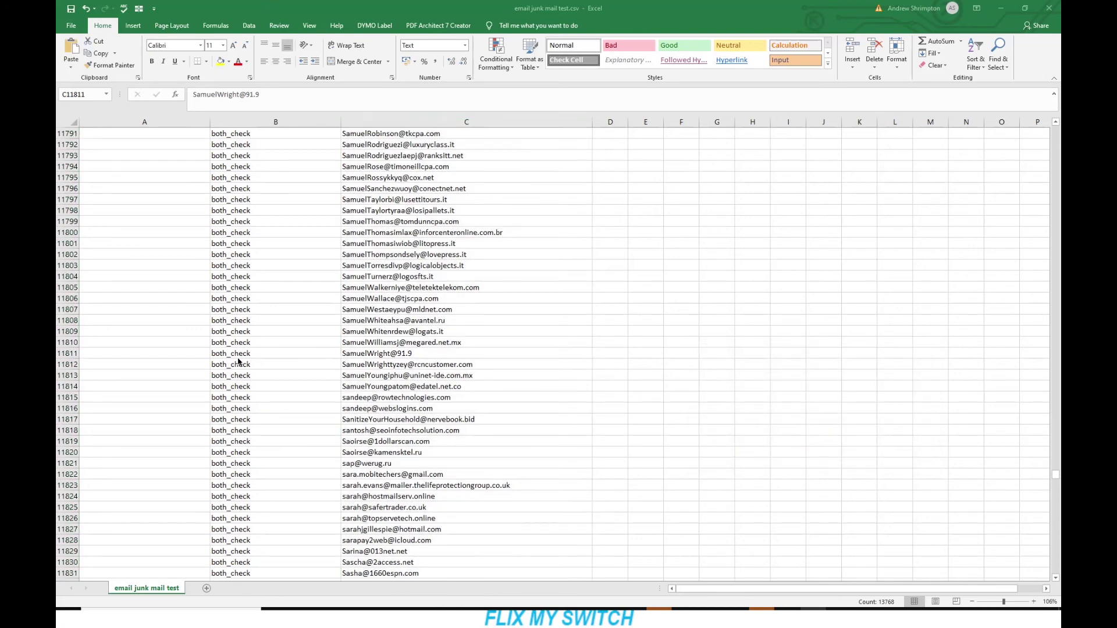
Step: Delete row 11811, which holds the rejected address with the 91.9 domain
click(64, 354)
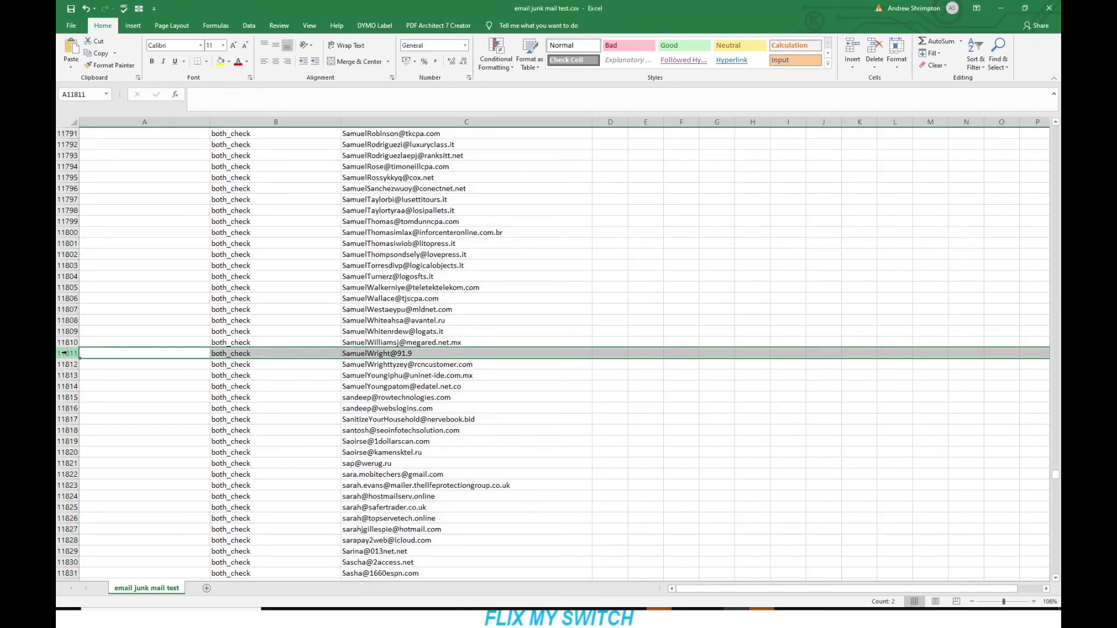
right_click(64, 354)
click(100, 439)
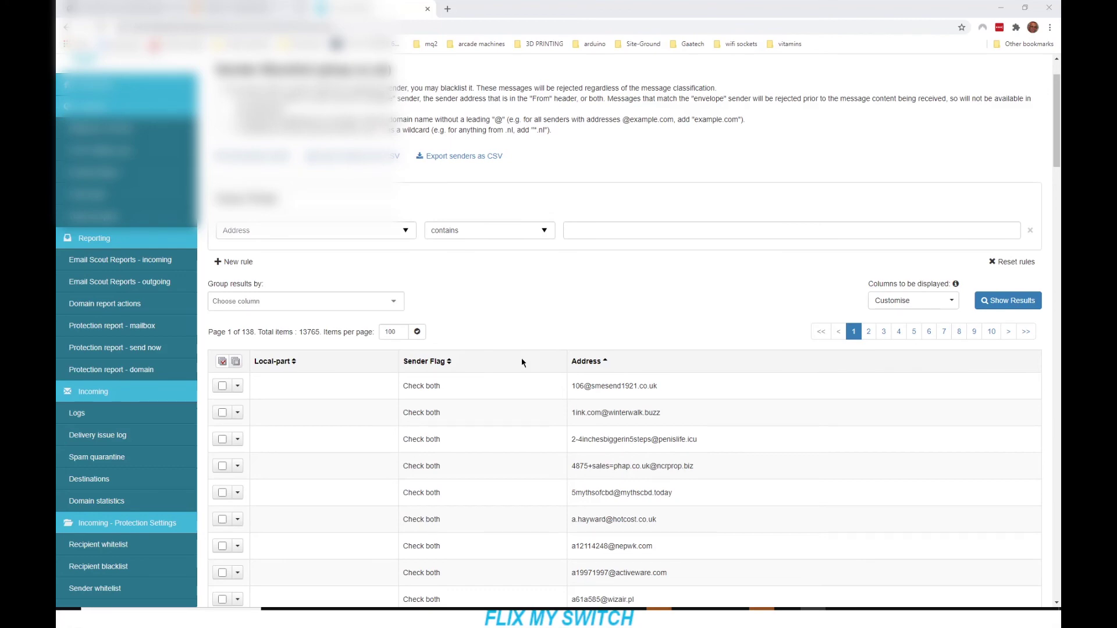
Step: Look through the first page of imported senders in the sender blacklist
scroll(443, 373, down, 8)
scroll(444, 372, down, 15)
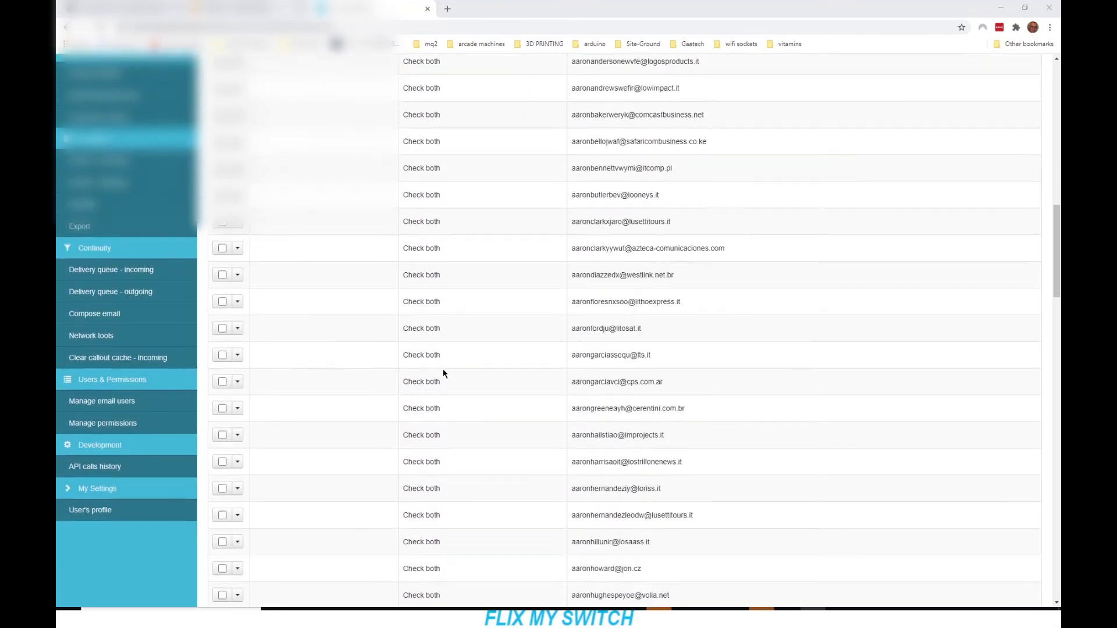
scroll(445, 376, down, 10)
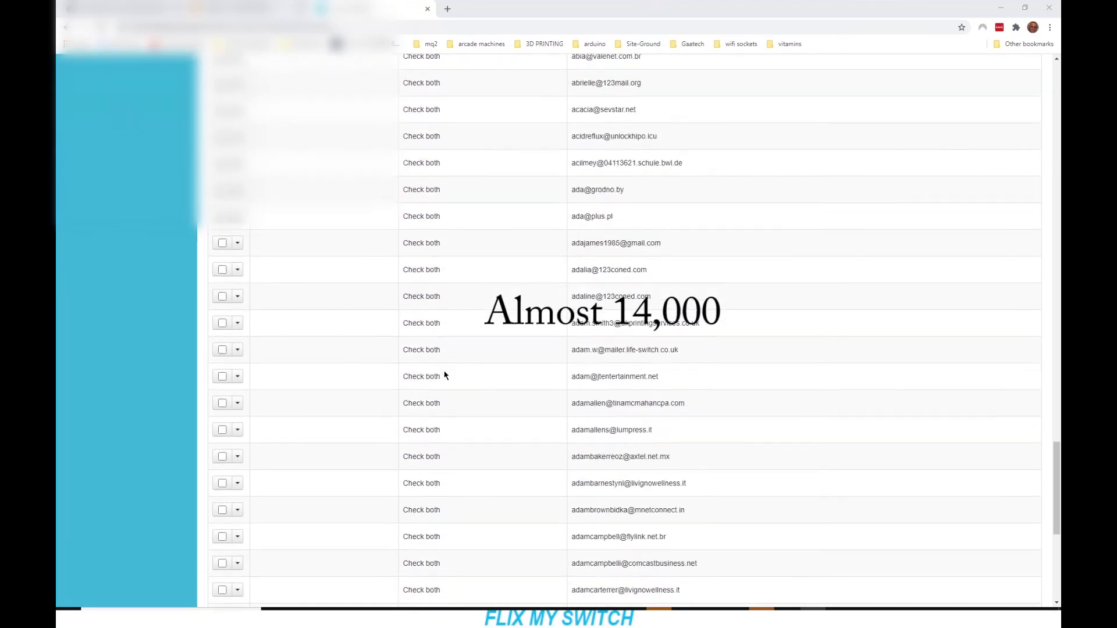
scroll(367, 324, up, 10)
scroll(361, 343, up, 20)
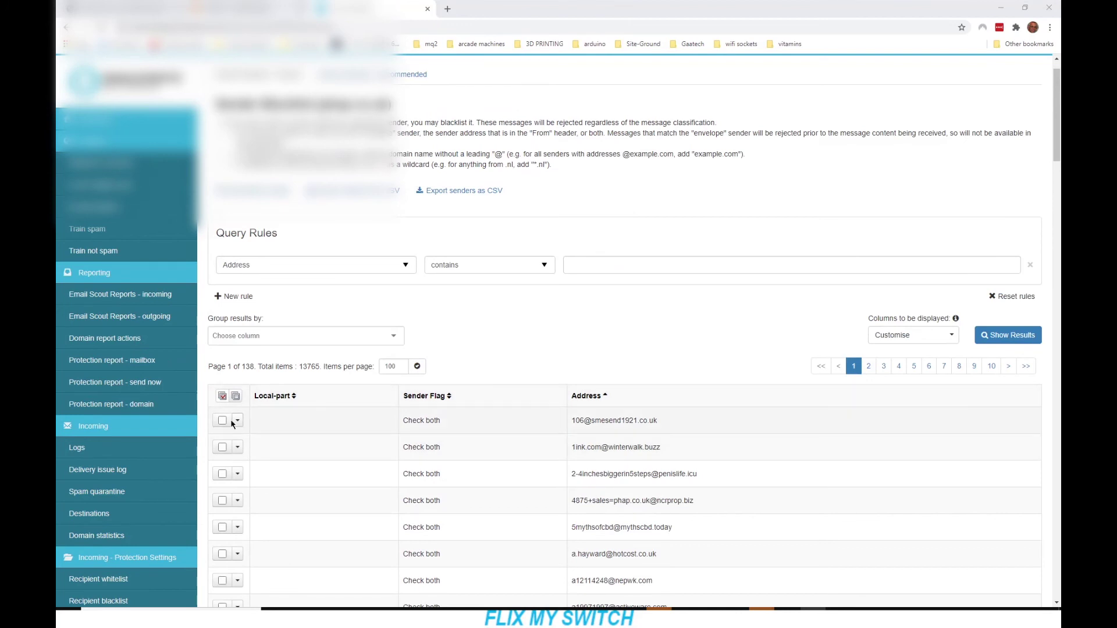
Step: Select all senders on the page, review the bulk Remove action below the list, and clear the selection
click(223, 397)
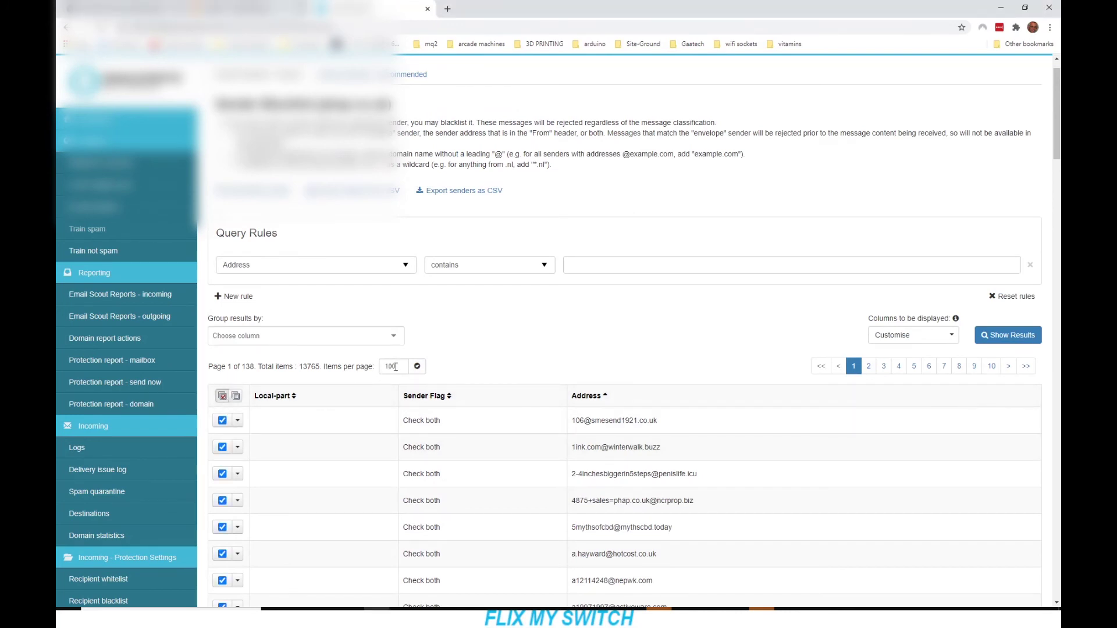
scroll(396, 372, down, 20)
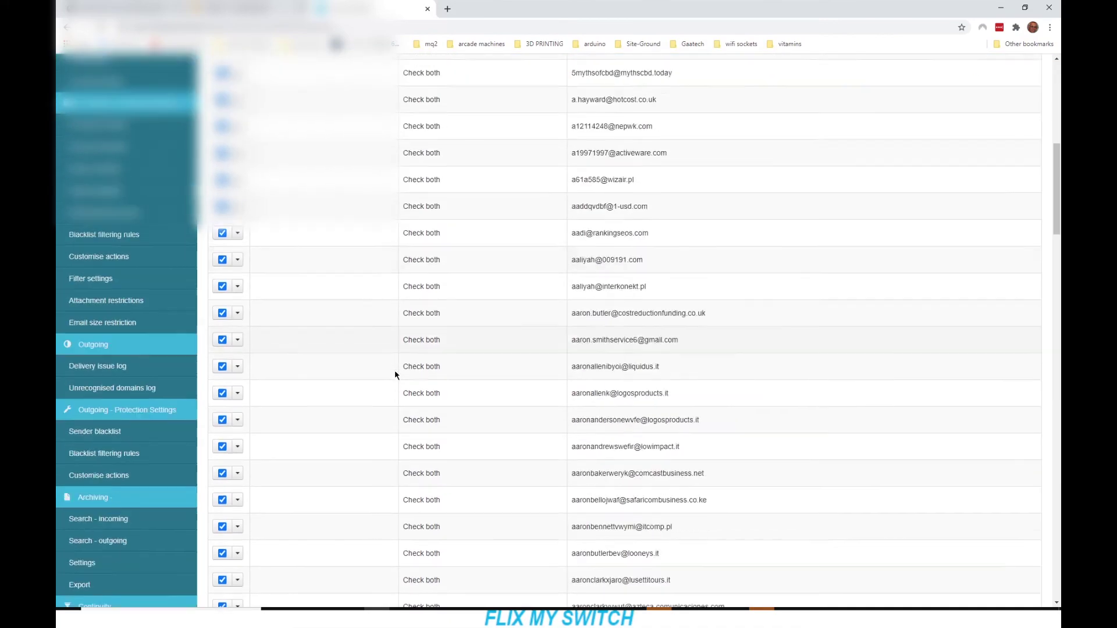
scroll(352, 466, down, 20)
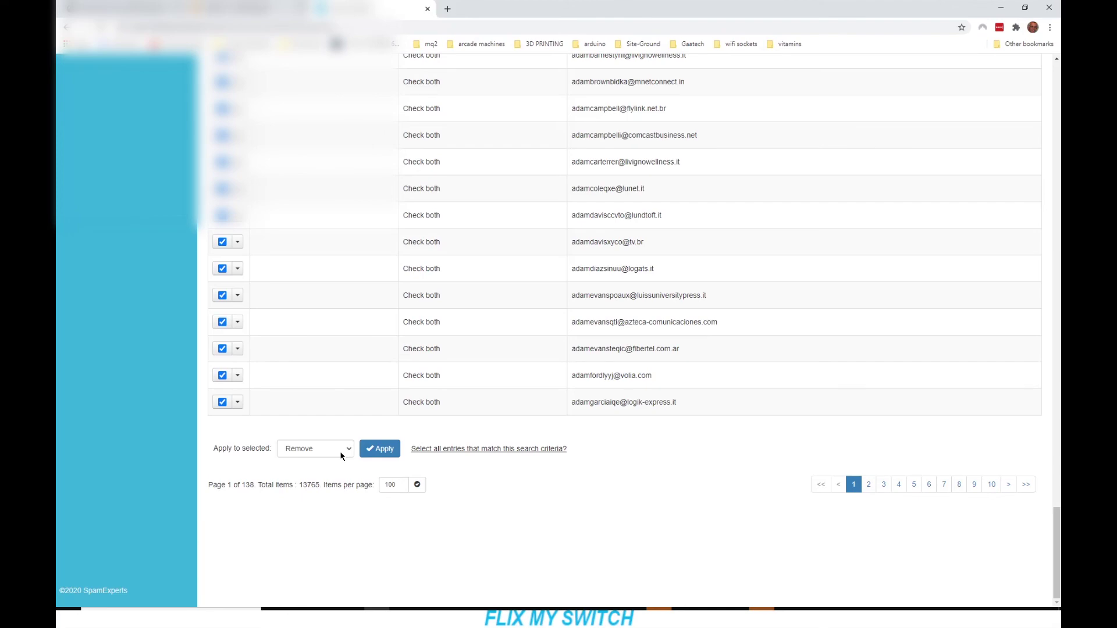
scroll(355, 431, up, 15)
scroll(355, 442, up, 20)
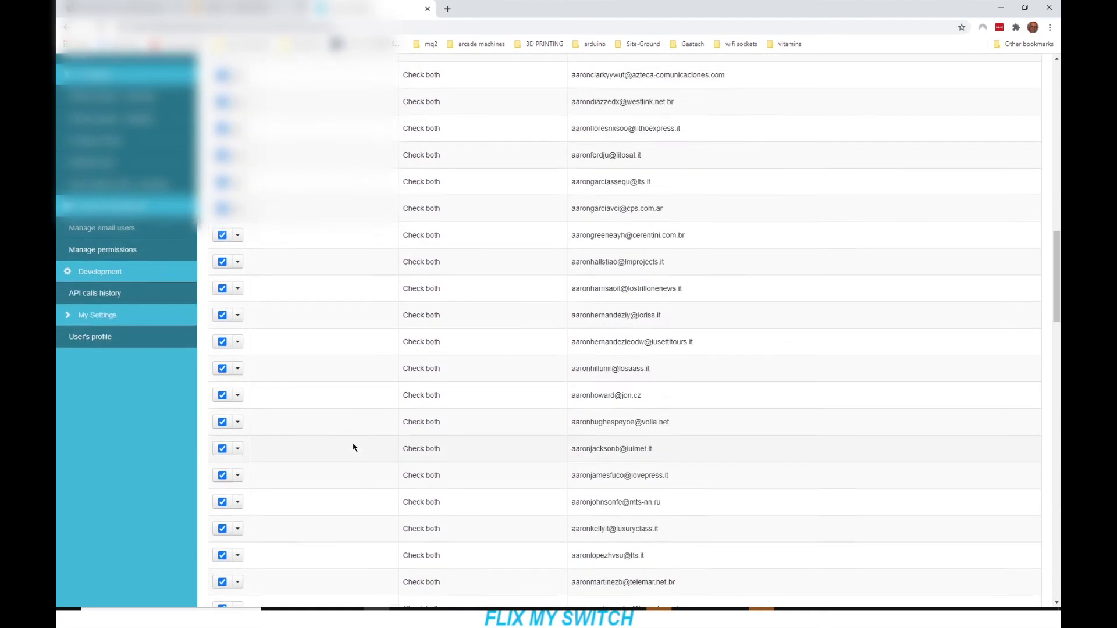
click(235, 422)
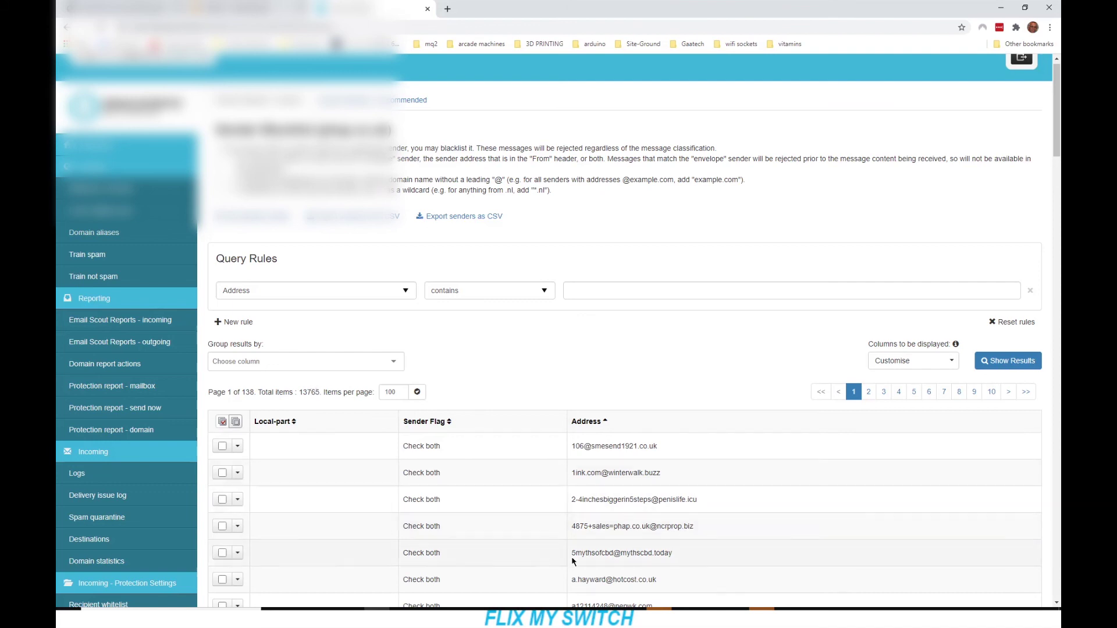
Step: Switch to email junk mail test.csv in Excel, check its last filled row against the blacklist total, and return to the blacklist
click(735, 609)
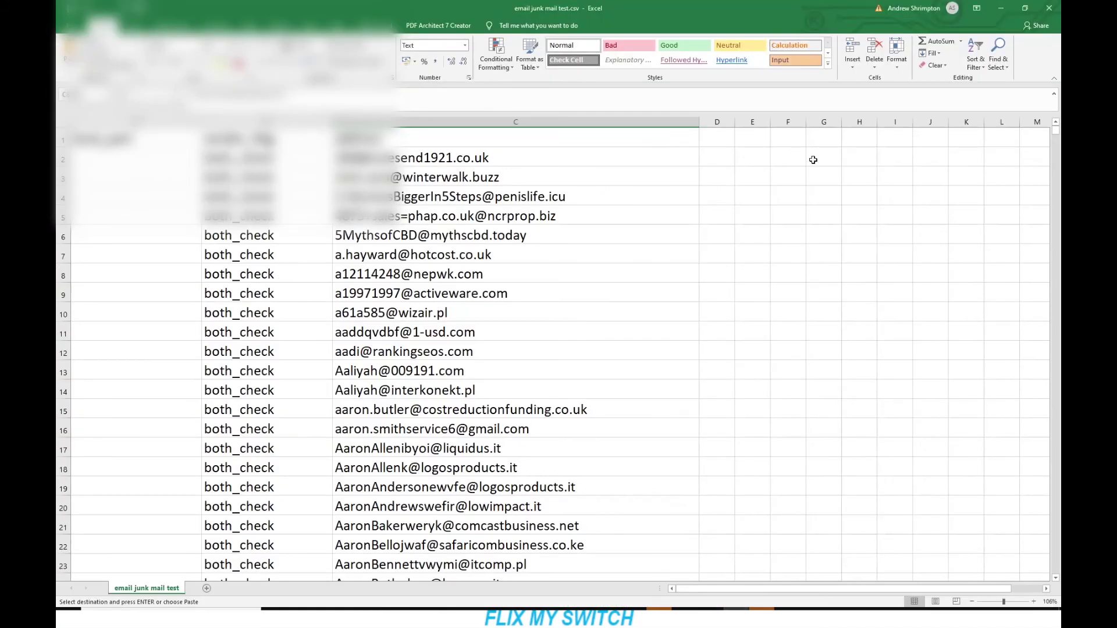
drag(1058, 136, 1058, 593)
scroll(350, 518, down, 1)
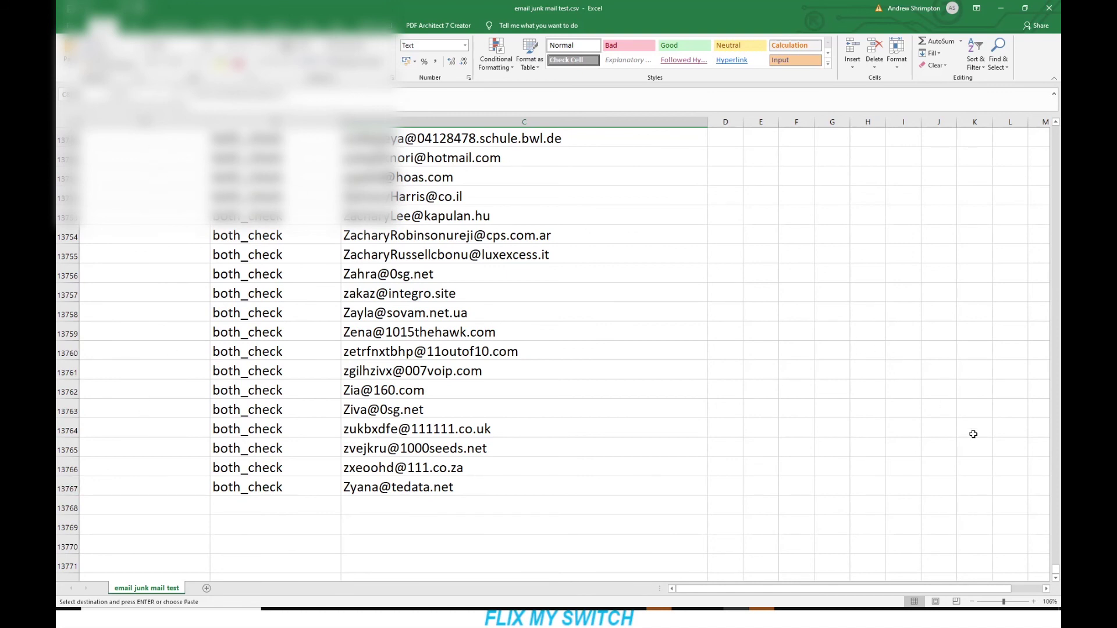
click(1005, 10)
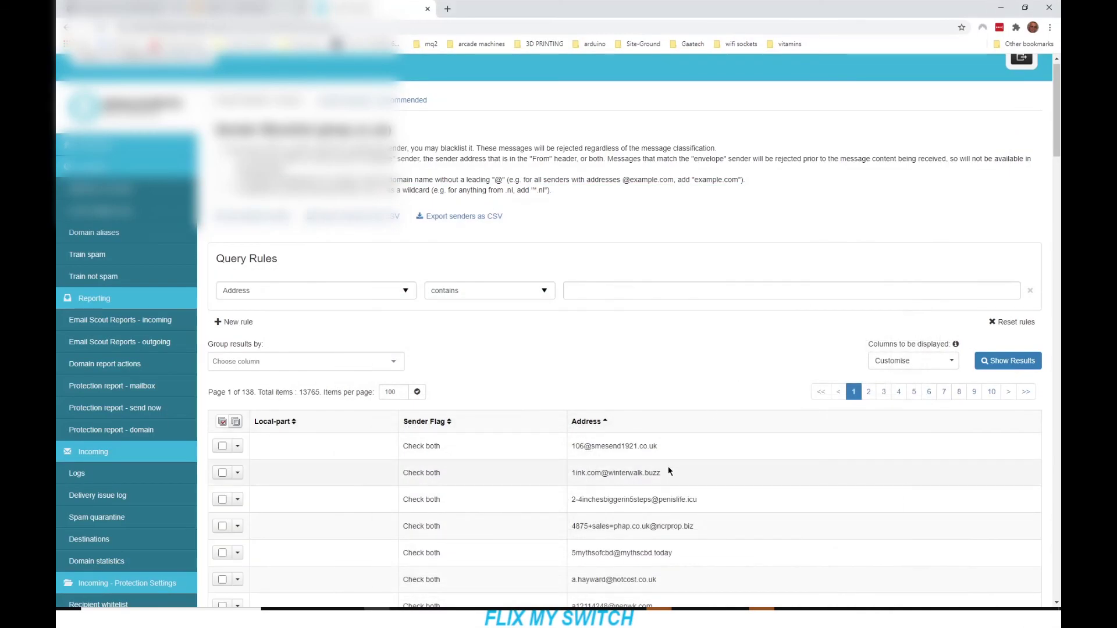